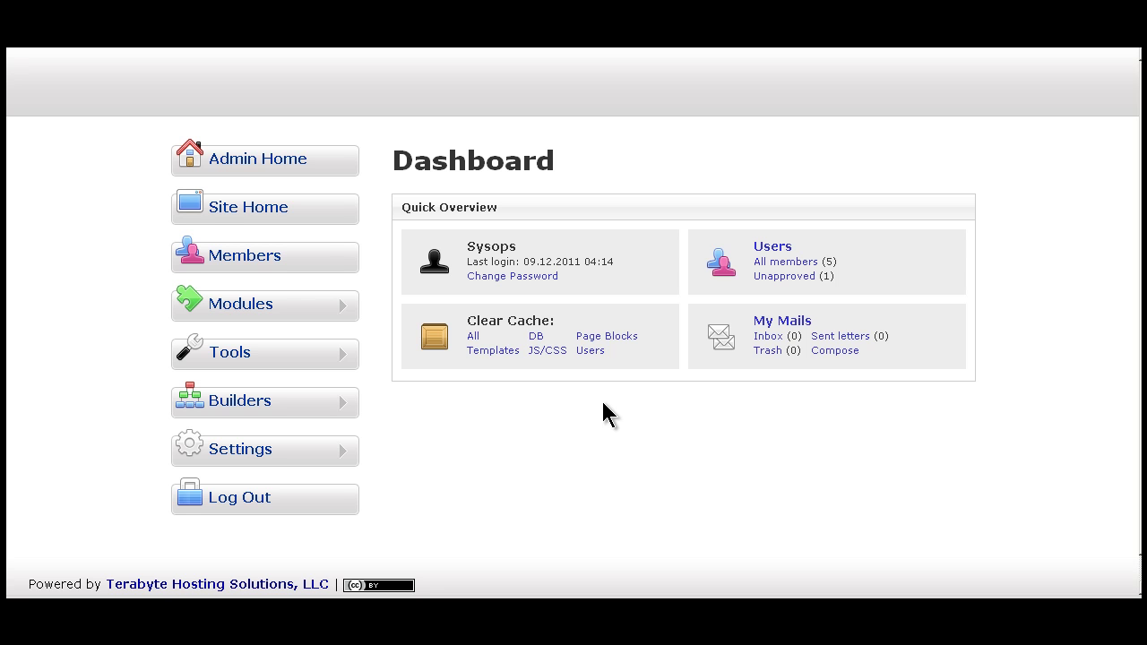
Open the Categories settings in the administration area and display the category display-limit settings.
{"action": "left_click", "coordinate": [341, 455]}
{"action": "scroll", "coordinate": [336, 462], "scroll_direction": "down", "scroll_amount": 5}
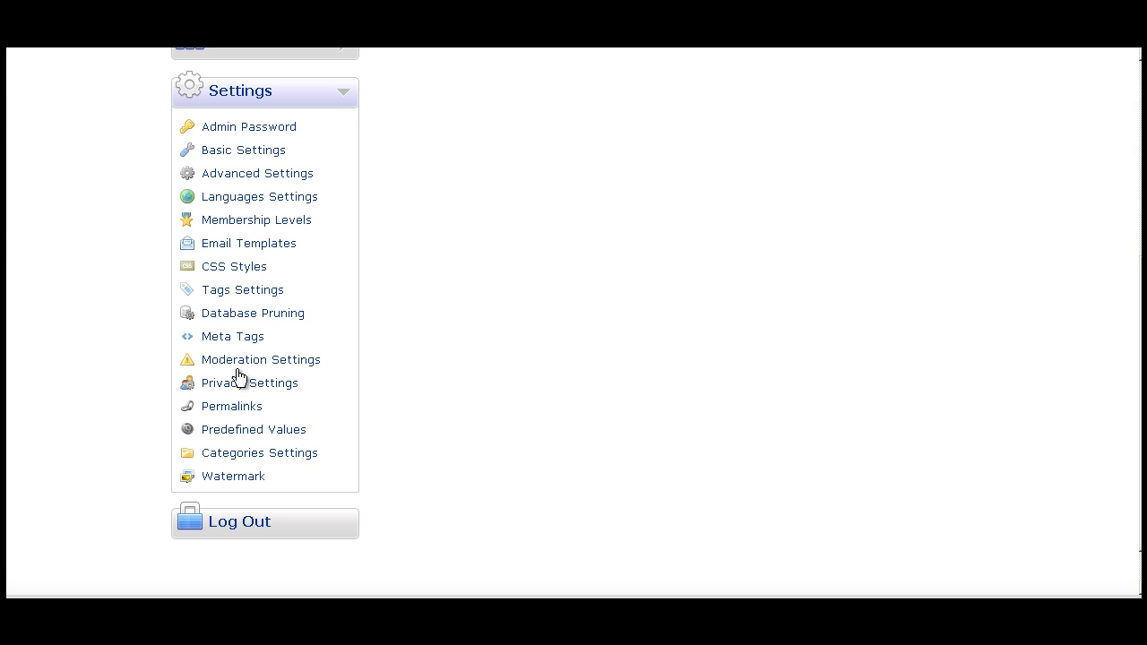
{"action": "left_click", "coordinate": [229, 454]}
{"action": "scroll", "coordinate": [660, 418], "scroll_direction": "down", "scroll_amount": 1}
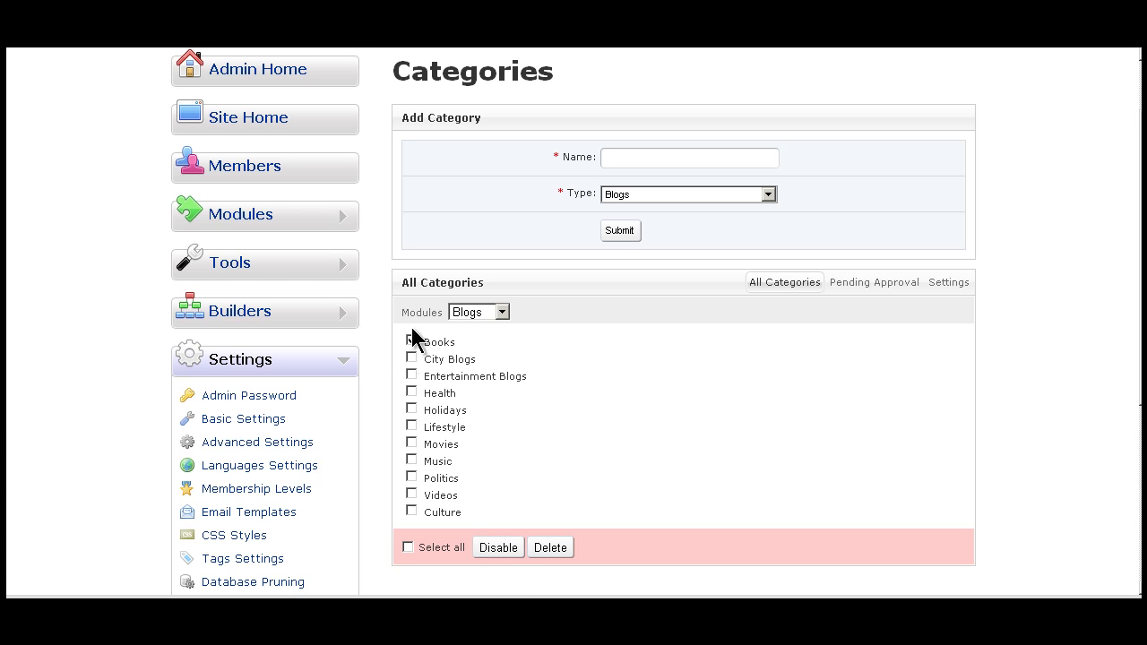
{"action": "left_click", "coordinate": [953, 284]}
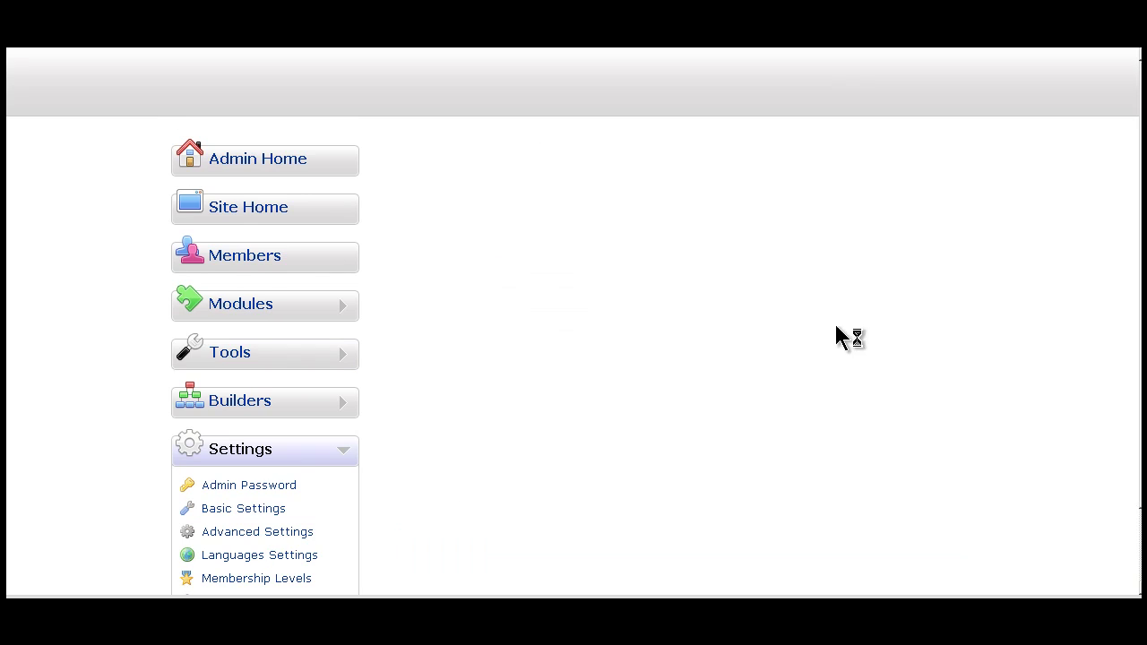
{"action": "scroll", "coordinate": [538, 367], "scroll_direction": "down", "scroll_amount": 1}
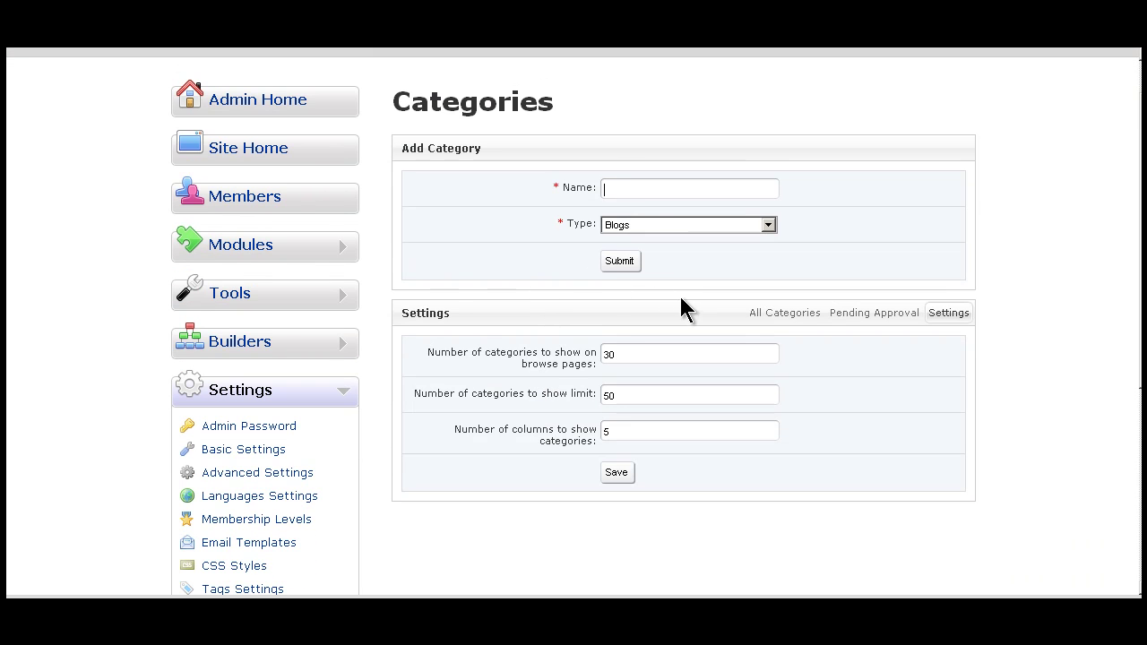
Review the module types that can be assigned to a new category.
{"action": "left_click", "coordinate": [767, 225]}
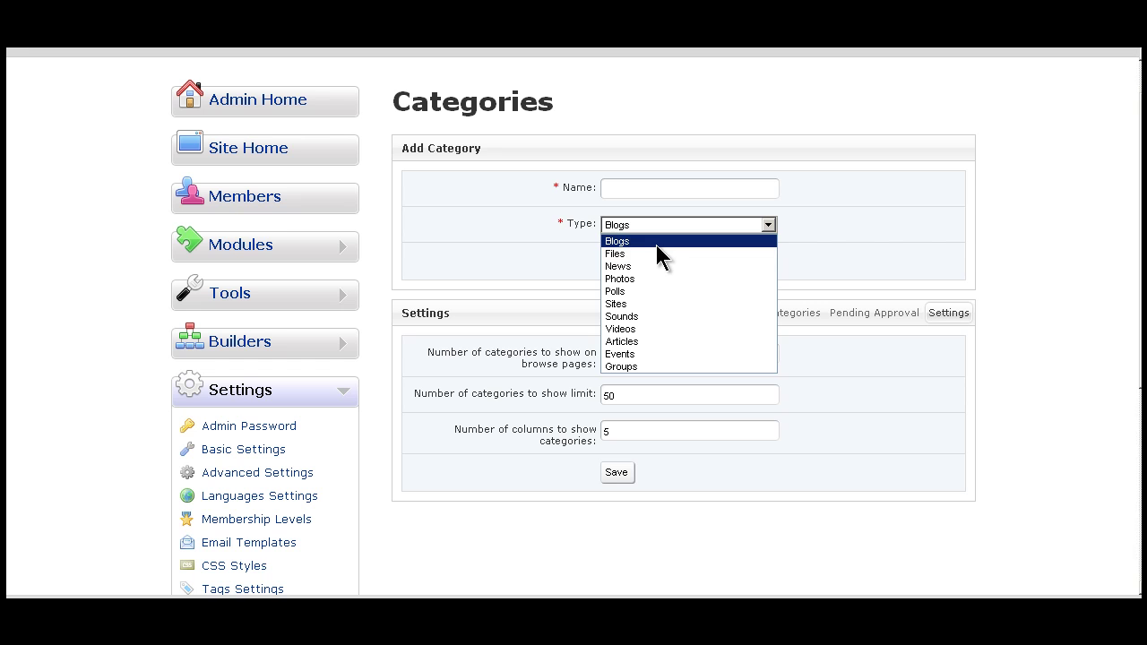
{"action": "left_click", "coordinate": [619, 188]}
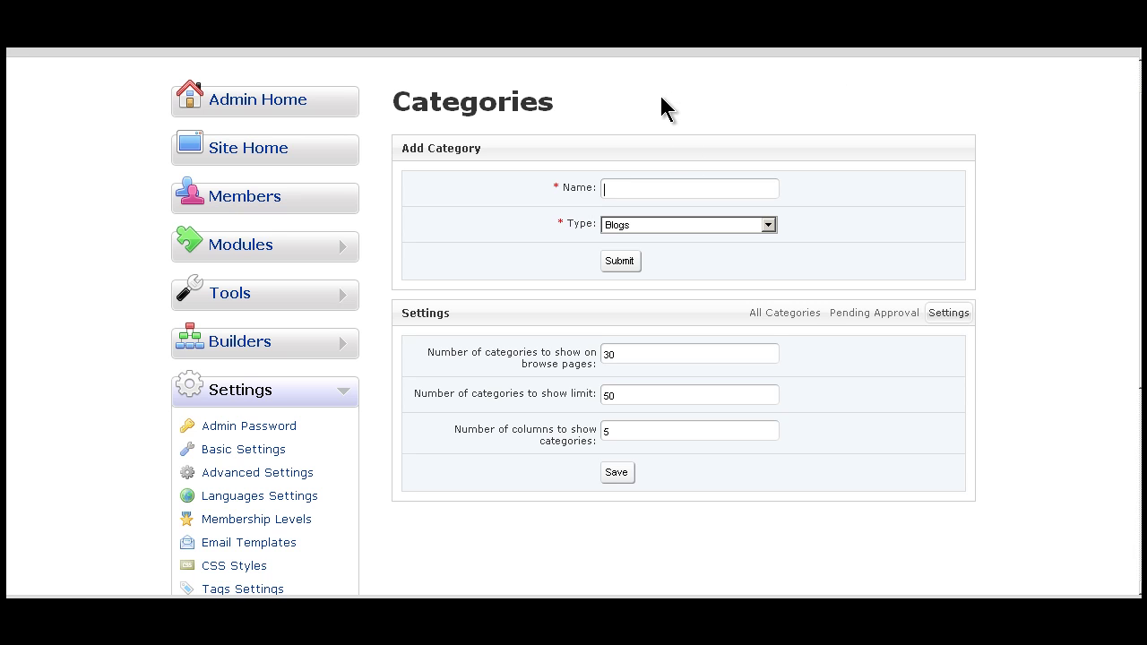
{"action": "scroll", "coordinate": [502, 222], "scroll_direction": "up", "scroll_amount": 1}
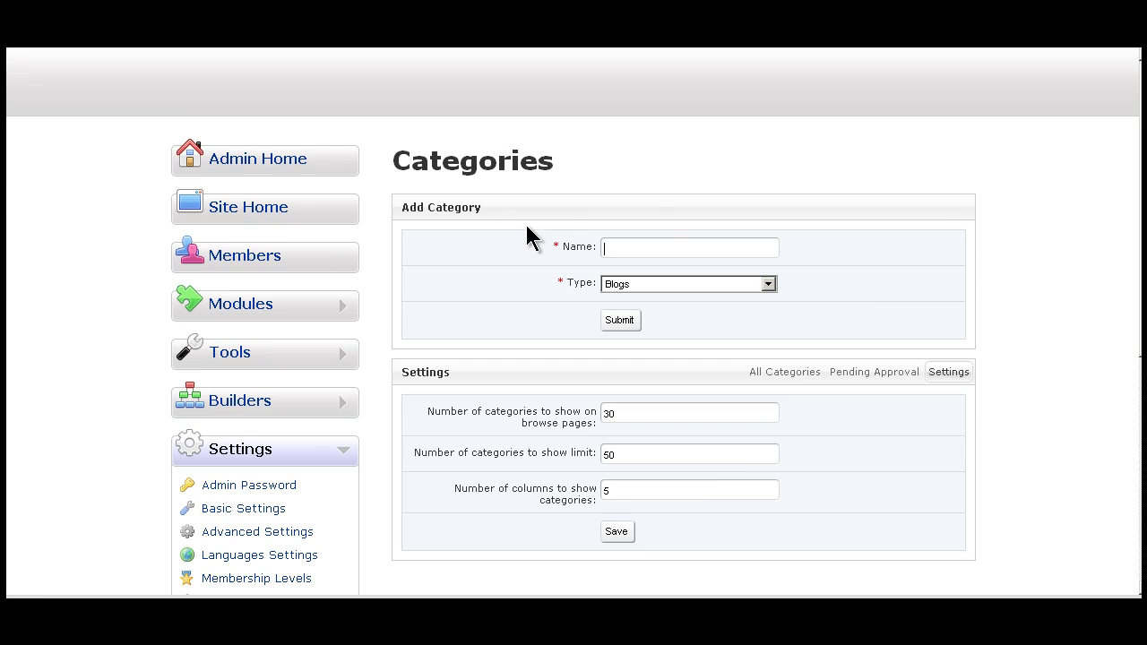
Go from the administration area to the site home and open your own blog page through Blogs.
{"action": "scroll", "coordinate": [204, 288], "scroll_direction": "down", "scroll_amount": 1}
{"action": "scroll", "coordinate": [191, 300], "scroll_direction": "down", "scroll_amount": 3}
{"action": "left_click", "coordinate": [342, 244]}
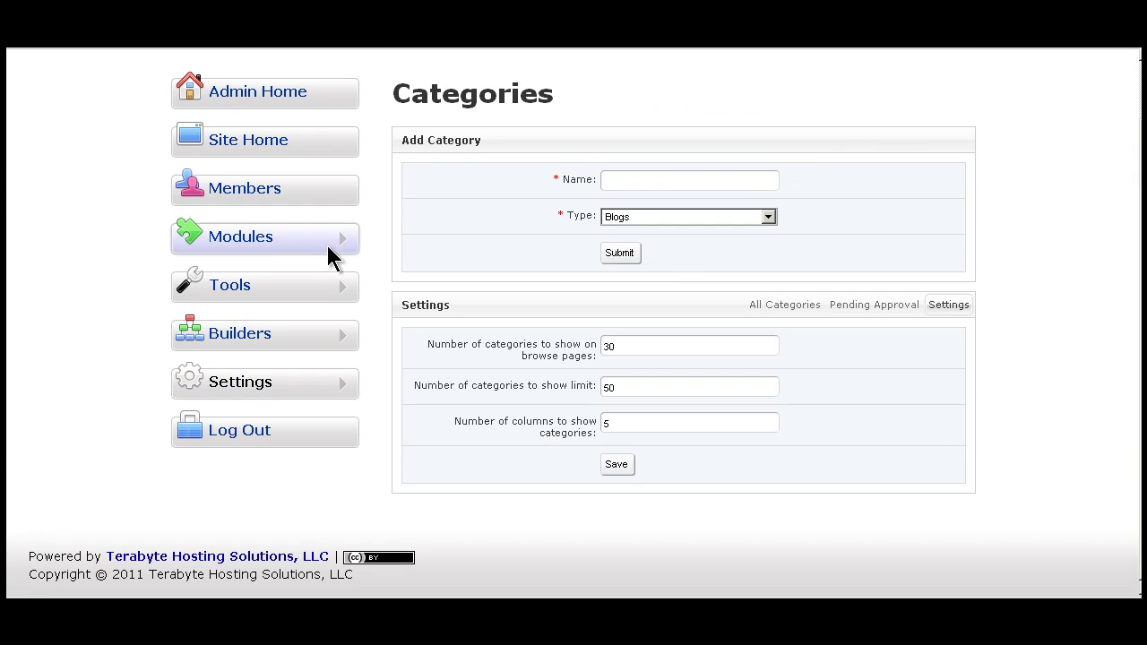
{"action": "scroll", "coordinate": [193, 339], "scroll_direction": "up", "scroll_amount": 1}
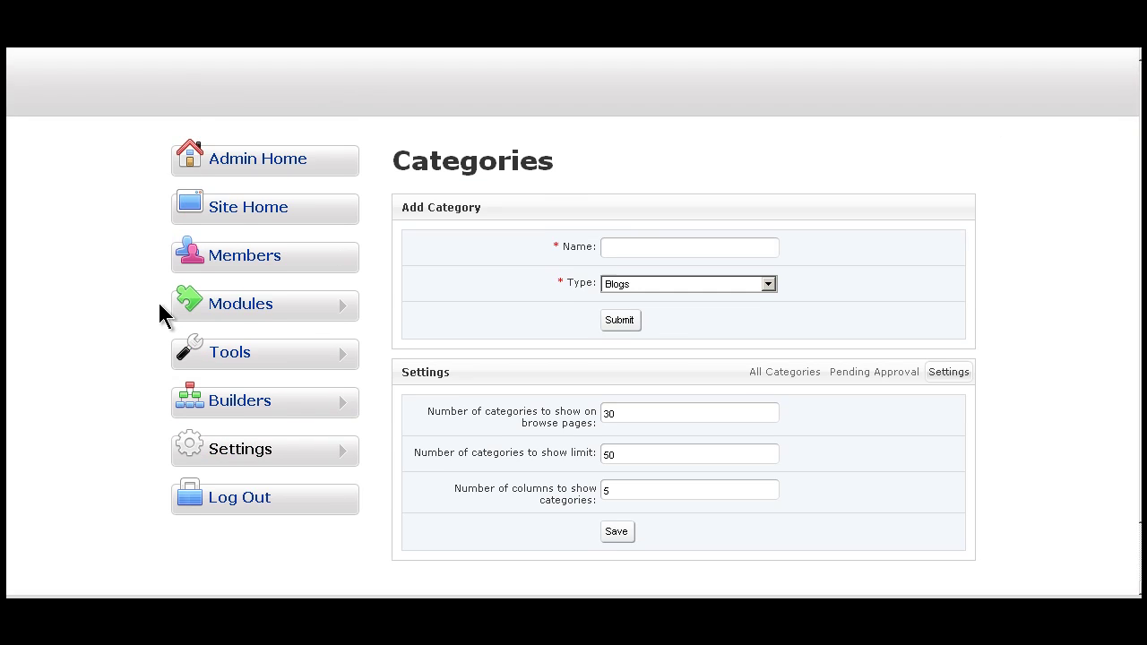
{"action": "left_click", "coordinate": [258, 216]}
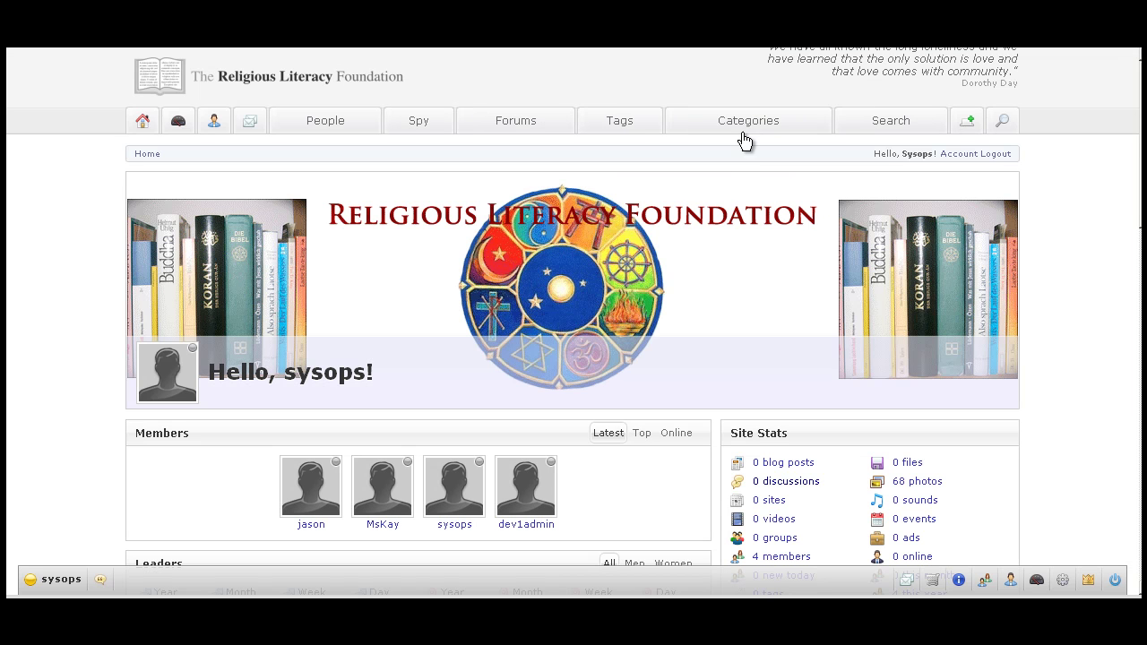
{"action": "mouse_move", "coordinate": [968, 123]}
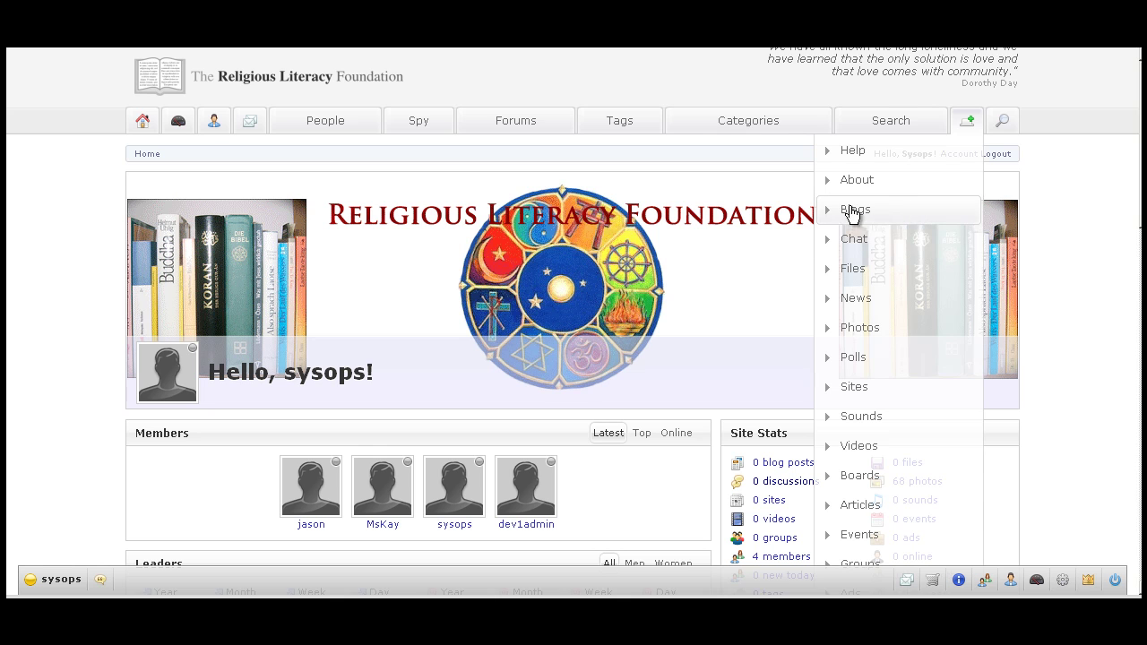
{"action": "left_click", "coordinate": [845, 213]}
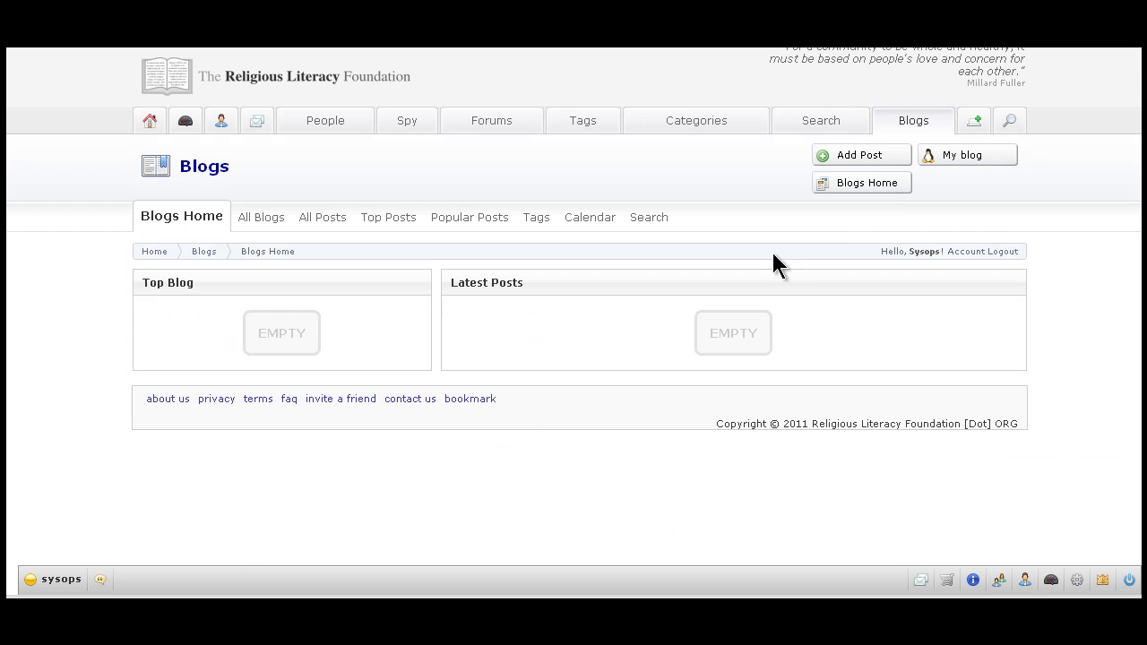
{"action": "left_click", "coordinate": [943, 154]}
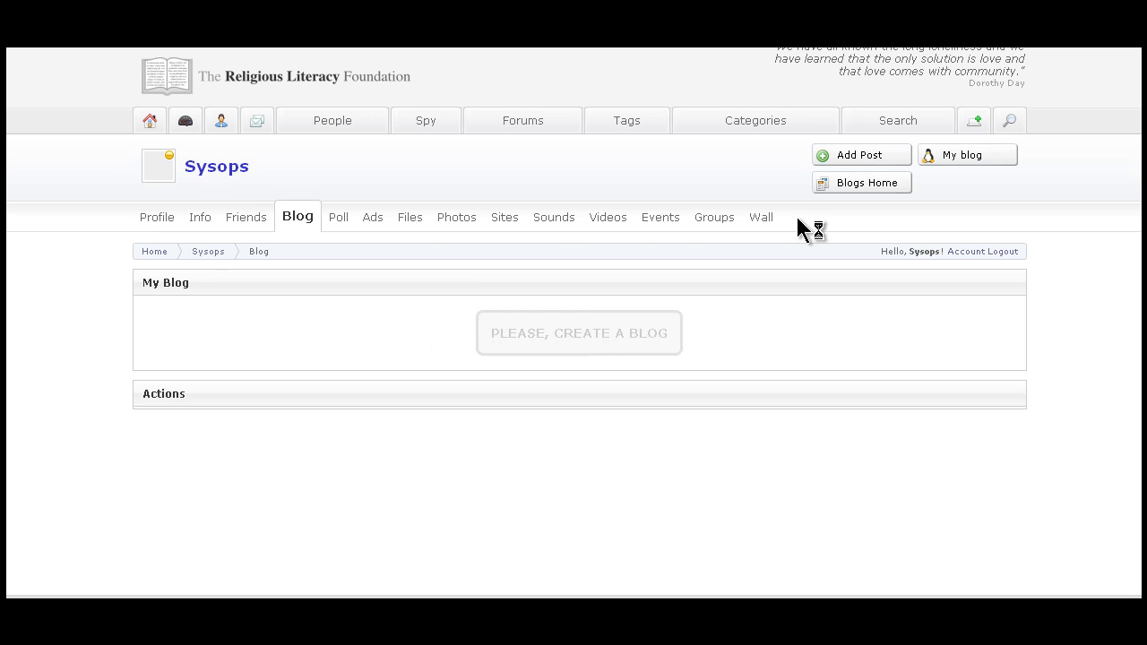
Create the blog with the description "This is a test blog to get to the category settings".
{"action": "scroll", "coordinate": [440, 367], "scroll_direction": "down", "scroll_amount": 2}
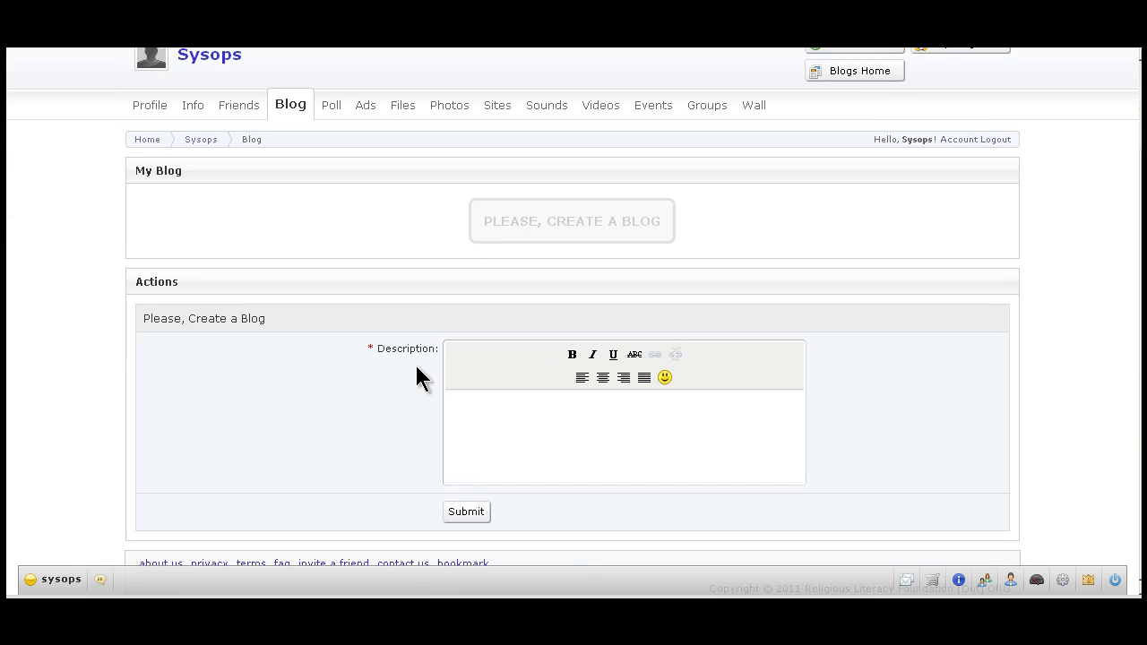
{"action": "scroll", "coordinate": [532, 332], "scroll_direction": "up", "scroll_amount": 1}
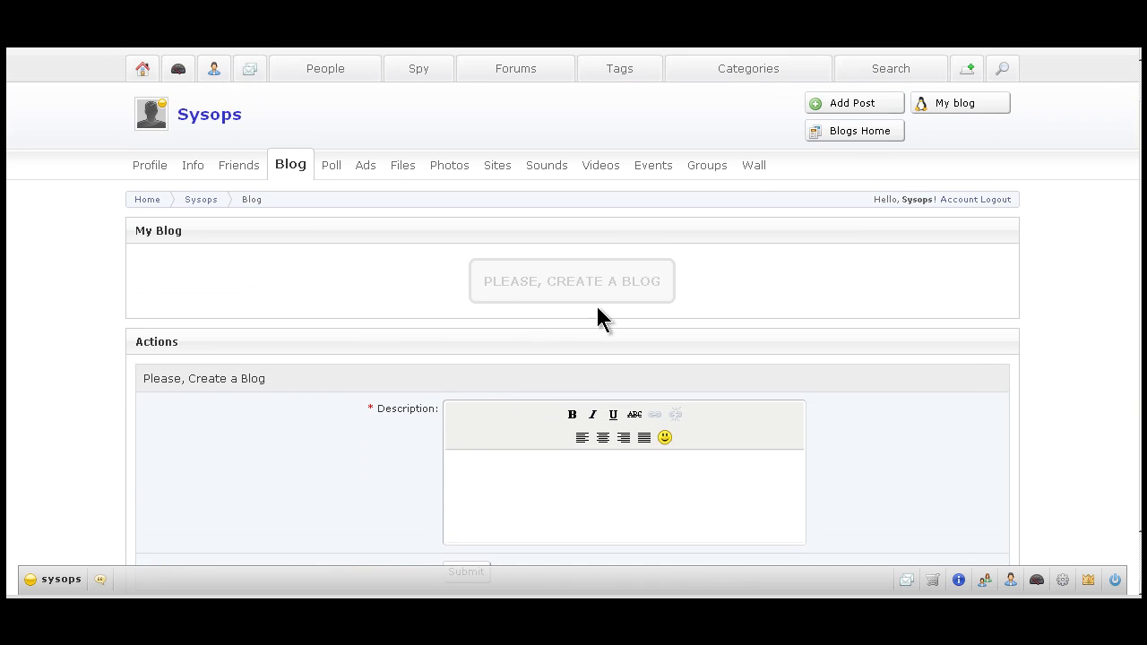
{"action": "left_click", "coordinate": [509, 490]}
{"action": "type", "text": "This is a test blog to get to the cate"}
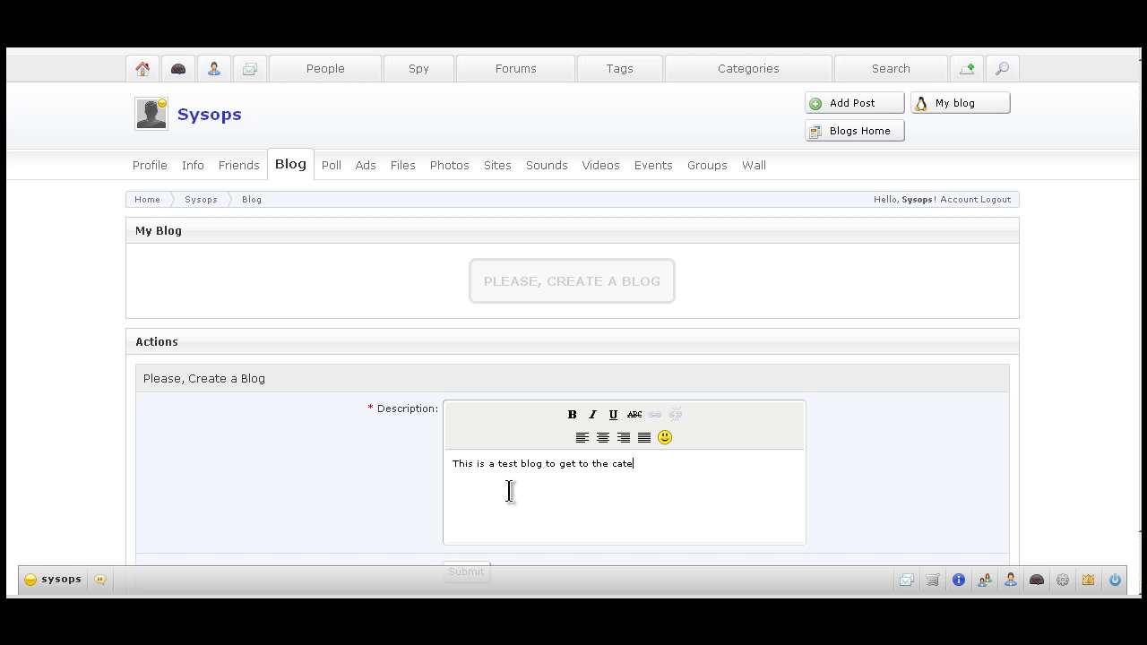
{"action": "type", "text": "gory settings"}
{"action": "scroll", "coordinate": [353, 470], "scroll_direction": "down", "scroll_amount": 1}
{"action": "left_click", "coordinate": [479, 513]}
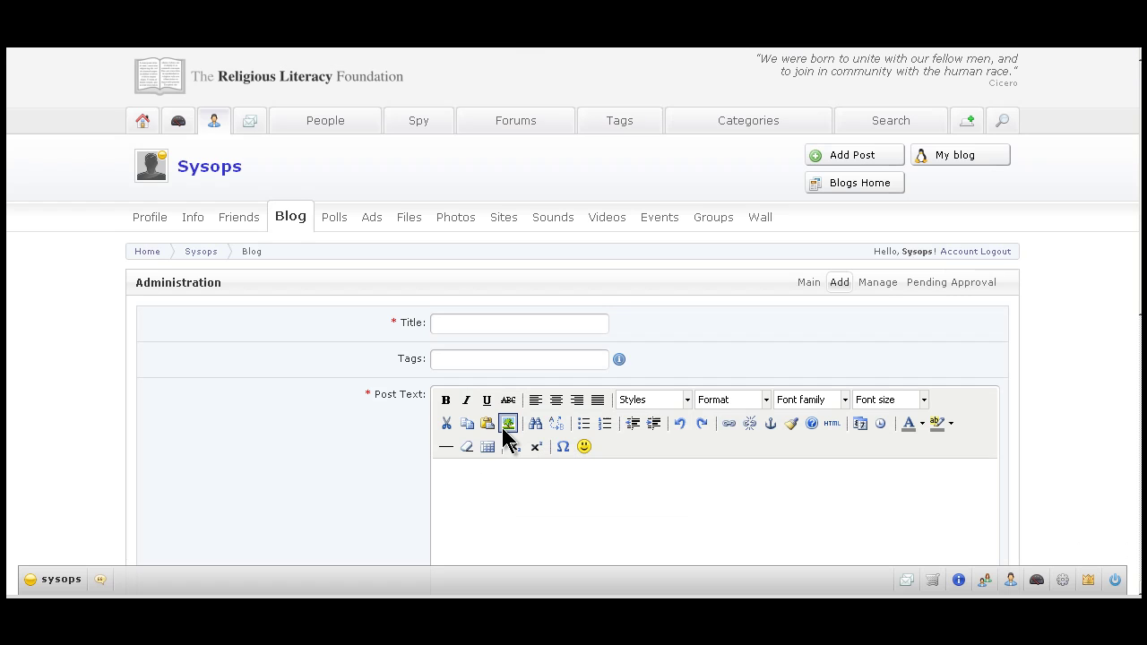
Review the categories offered for a new blog post without choosing one.
{"action": "left_click", "coordinate": [455, 327]}
{"action": "scroll", "coordinate": [338, 373], "scroll_direction": "down", "scroll_amount": 6}
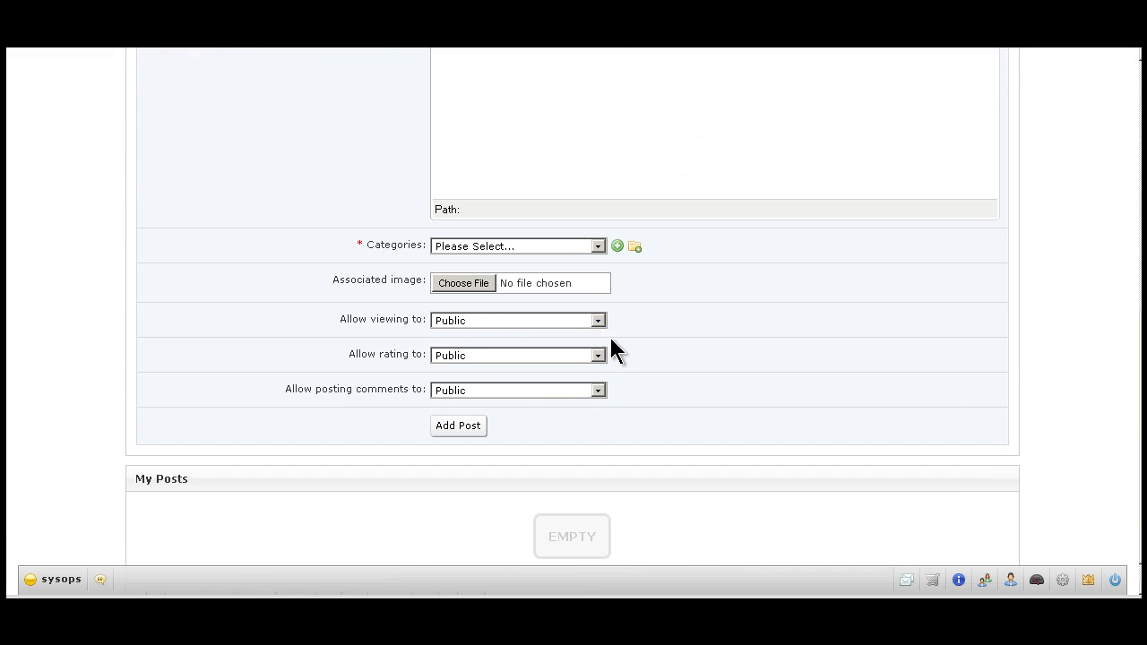
{"action": "left_click", "coordinate": [597, 246]}
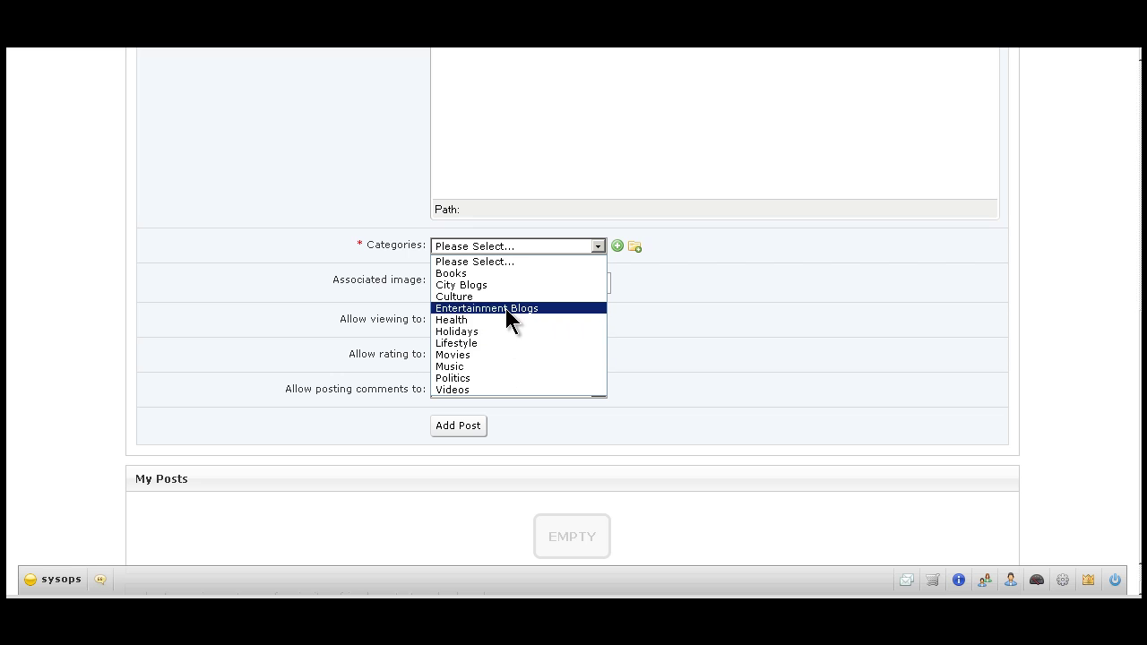
{"action": "left_click", "coordinate": [667, 287]}
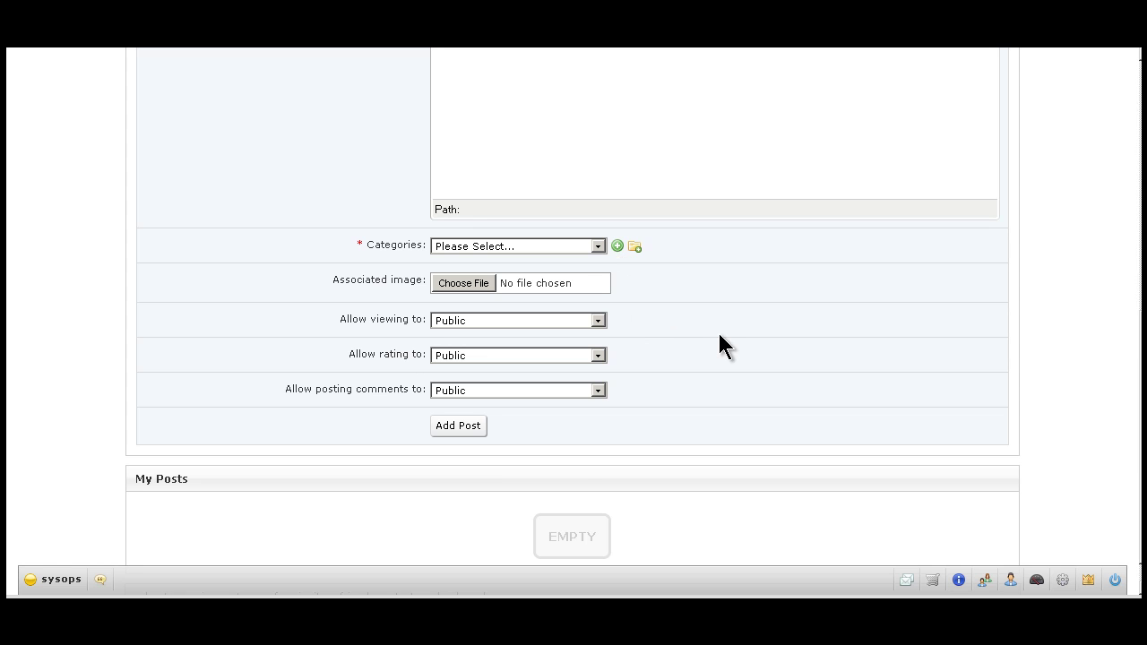
{"action": "scroll", "coordinate": [719, 335], "scroll_direction": "up", "scroll_amount": 10}
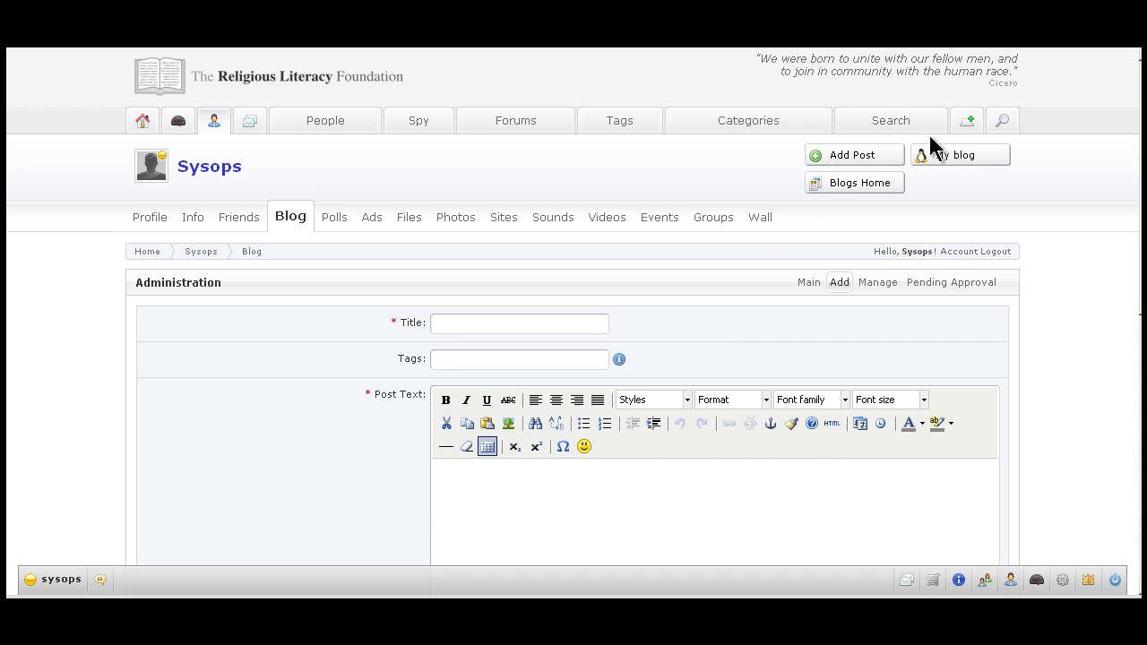
Return to the Categories settings in the administration area and add a Blogs category named "Houston The Man".
{"action": "left_click", "coordinate": [1089, 581]}
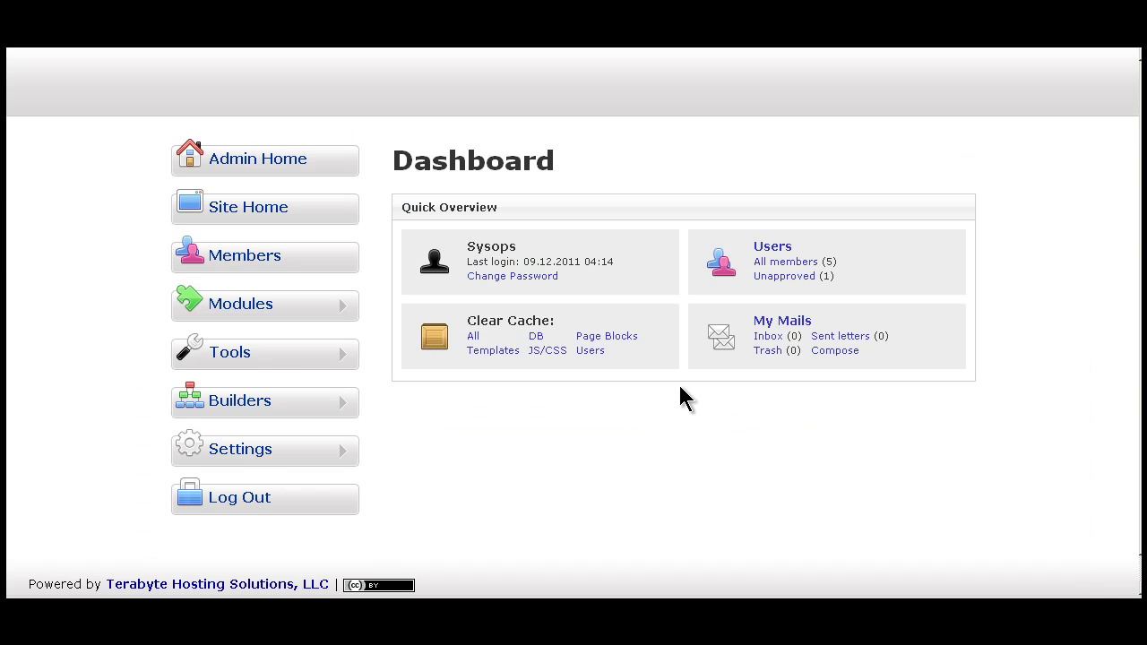
{"action": "left_click", "coordinate": [341, 461]}
{"action": "scroll", "coordinate": [252, 463], "scroll_direction": "down", "scroll_amount": 3}
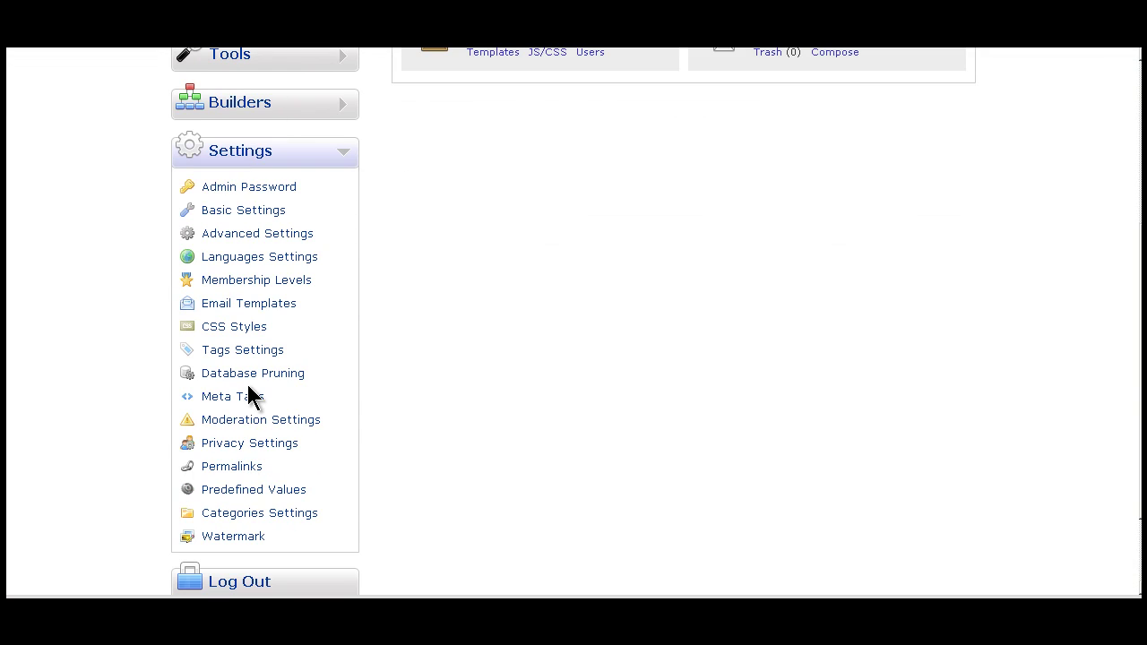
{"action": "left_click", "coordinate": [261, 521]}
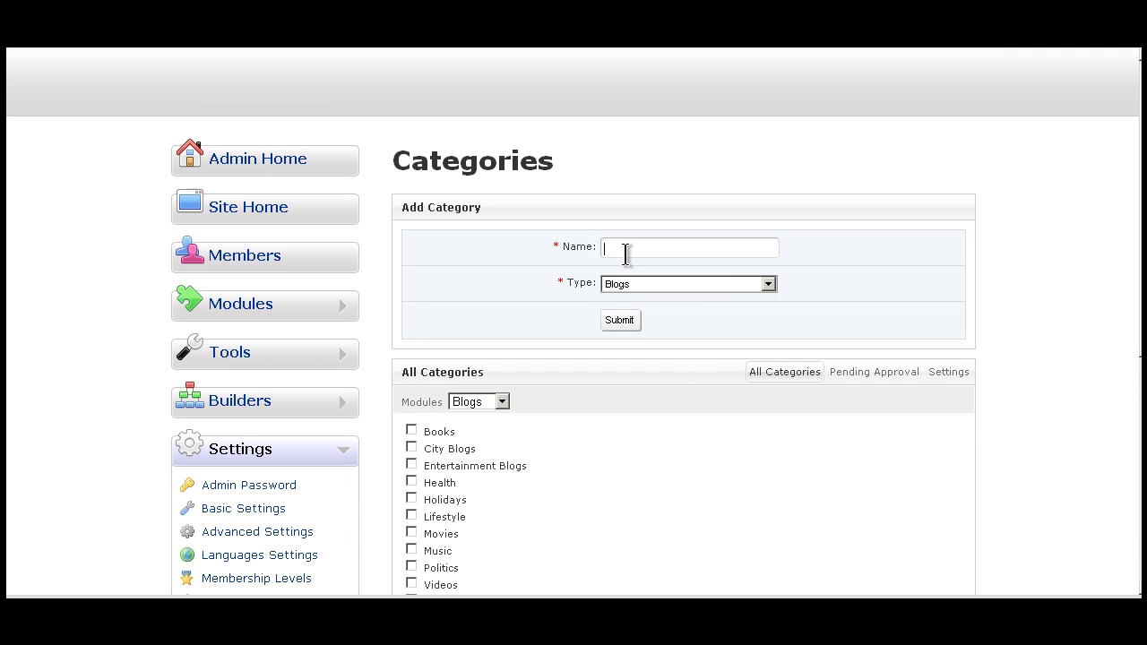
{"action": "type", "text": "Huuston The Man"}
{"action": "scroll", "coordinate": [600, 349], "scroll_direction": "down", "scroll_amount": 3}
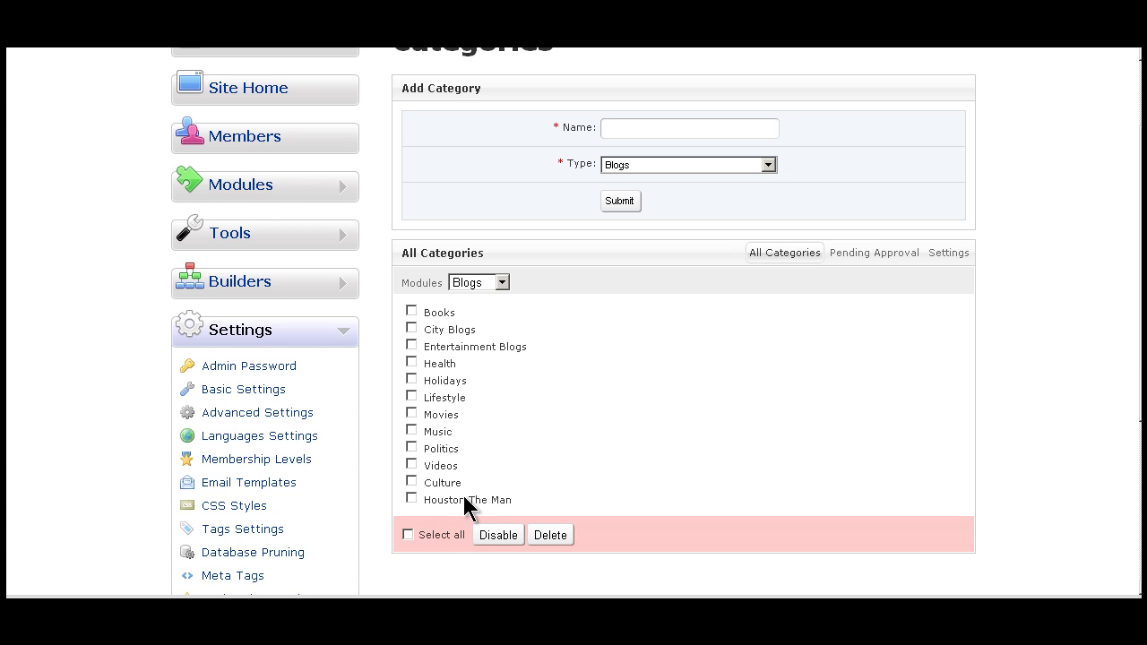
{"action": "scroll", "coordinate": [471, 483], "scroll_direction": "up", "scroll_amount": 3}
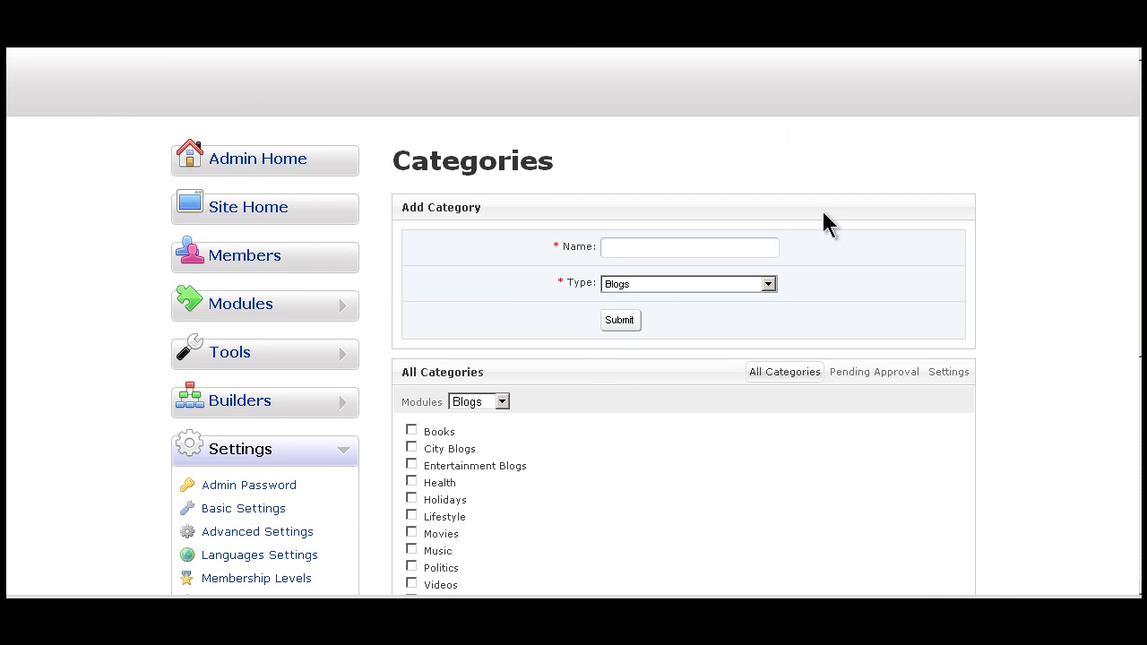
Go back to the site home and open your own blog page again.
{"action": "left_click", "coordinate": [256, 220]}
{"action": "mouse_move", "coordinate": [997, 134]}
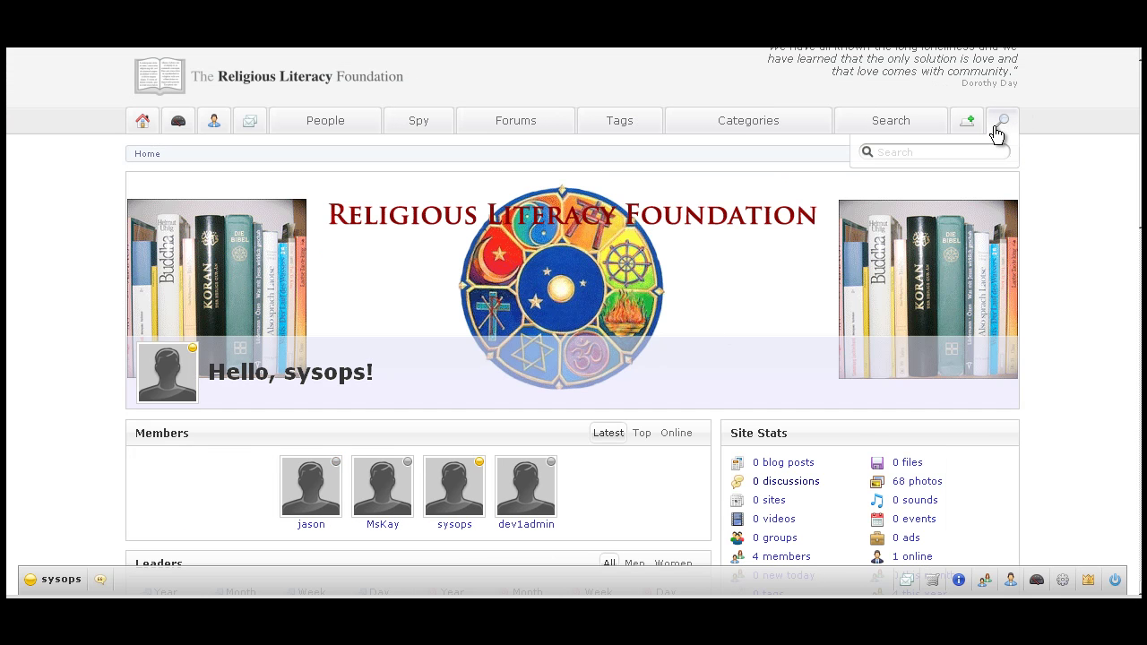
{"action": "mouse_move", "coordinate": [968, 122]}
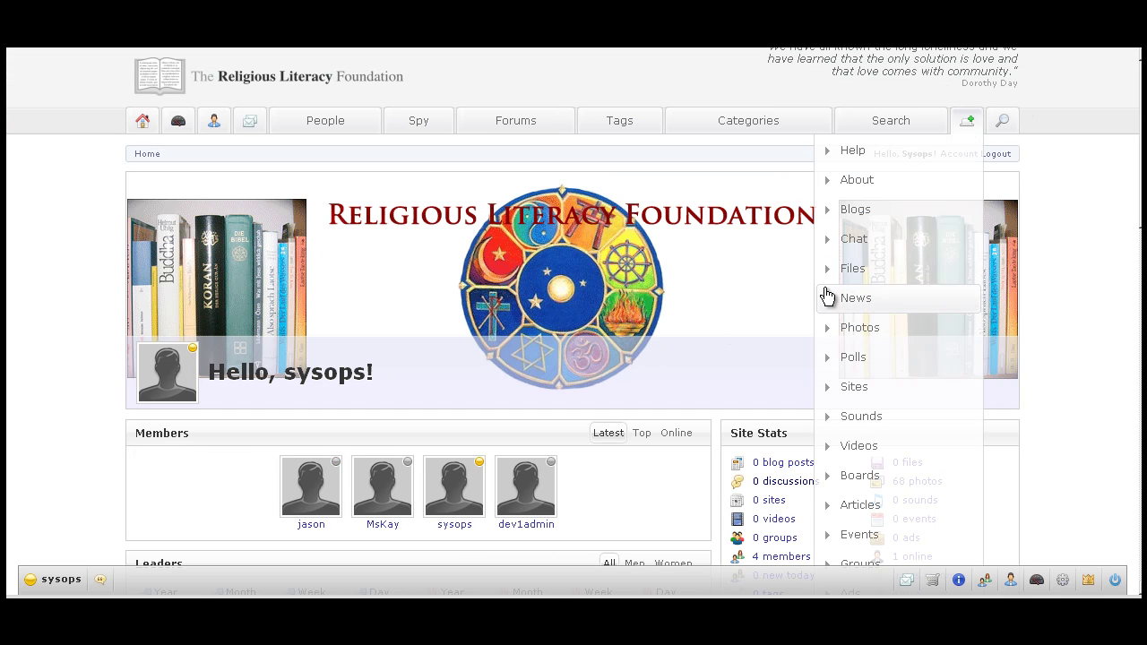
{"action": "left_click", "coordinate": [862, 215]}
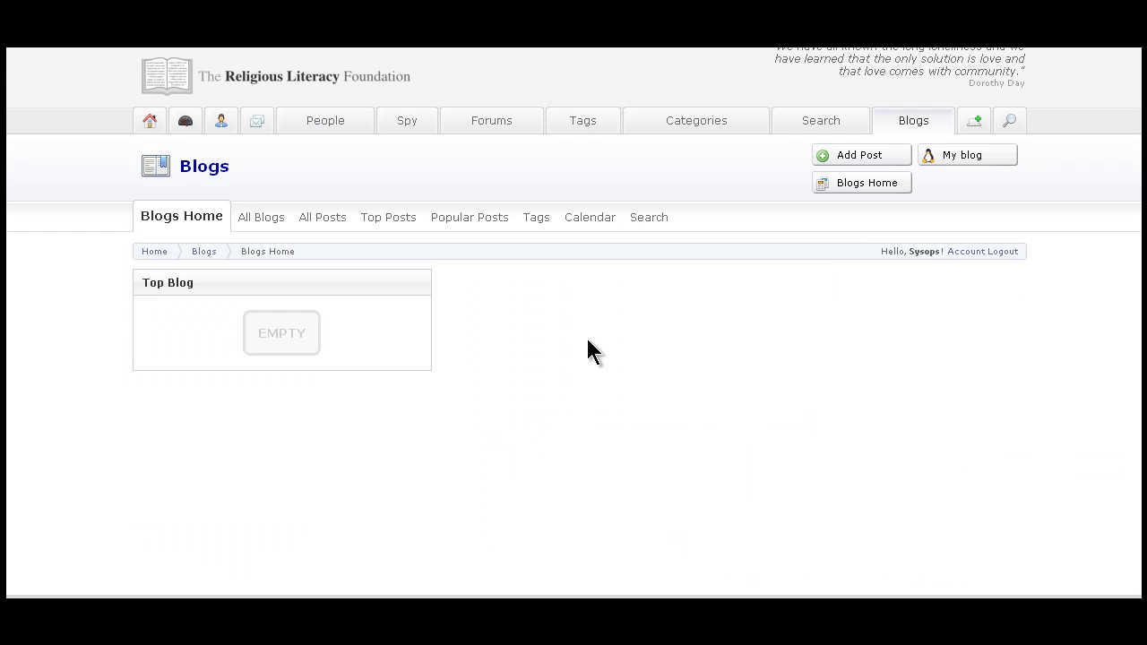
{"action": "left_click", "coordinate": [941, 159]}
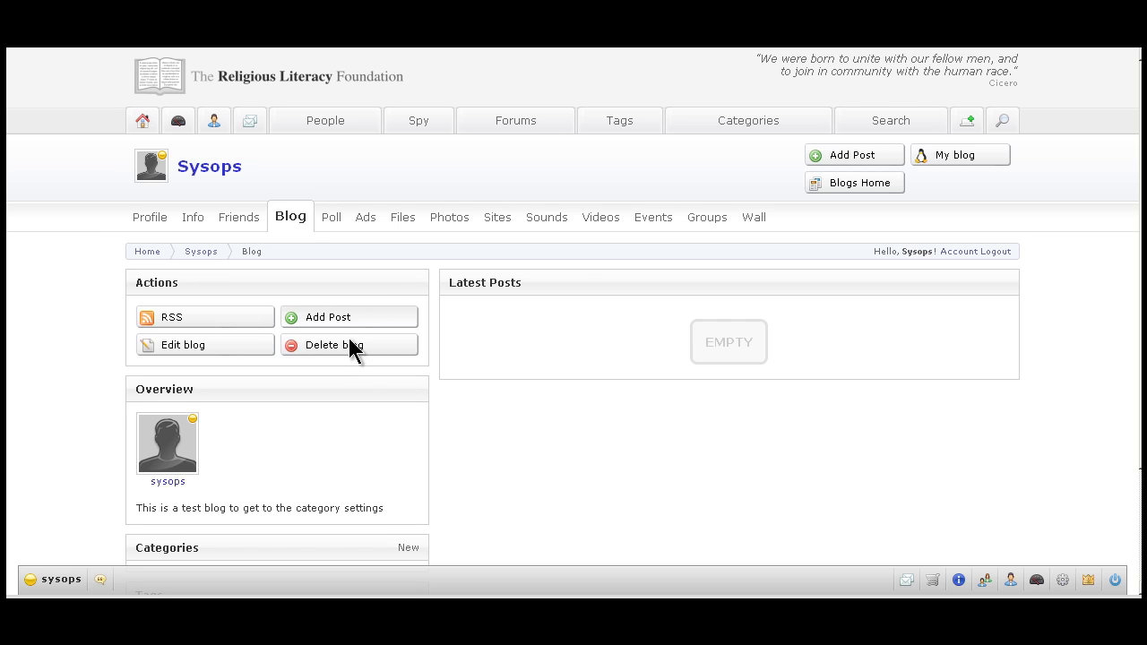
{"action": "left_click", "coordinate": [945, 157]}
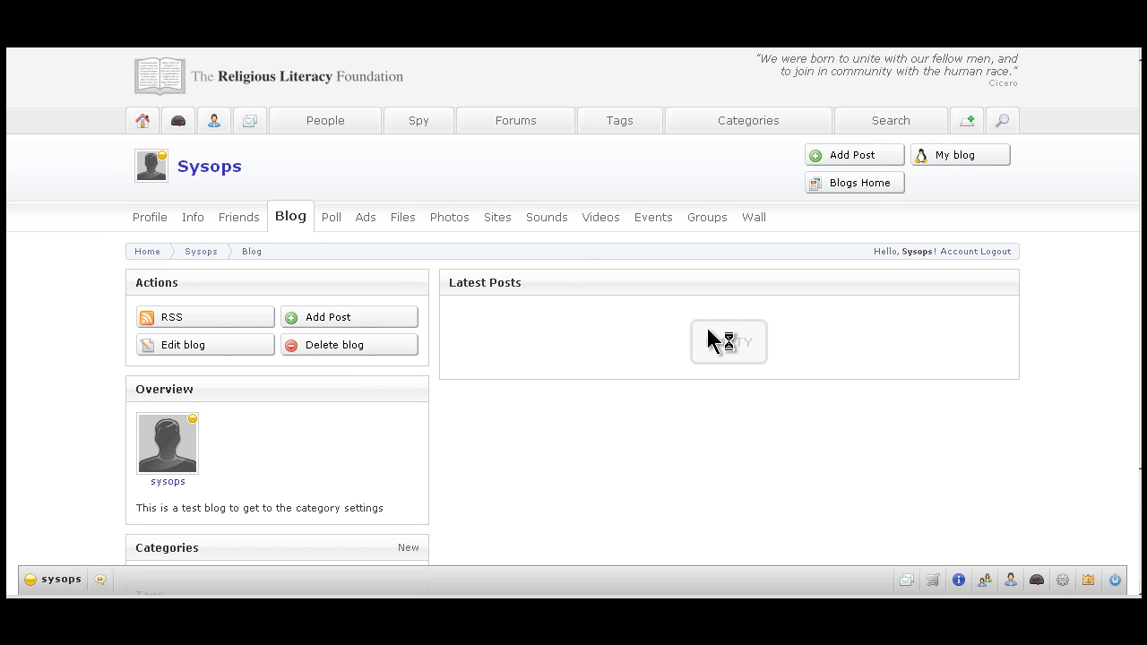
Start a new blog post and check its category choices for "Houston The Man".
{"action": "scroll", "coordinate": [448, 358], "scroll_direction": "down", "scroll_amount": 1}
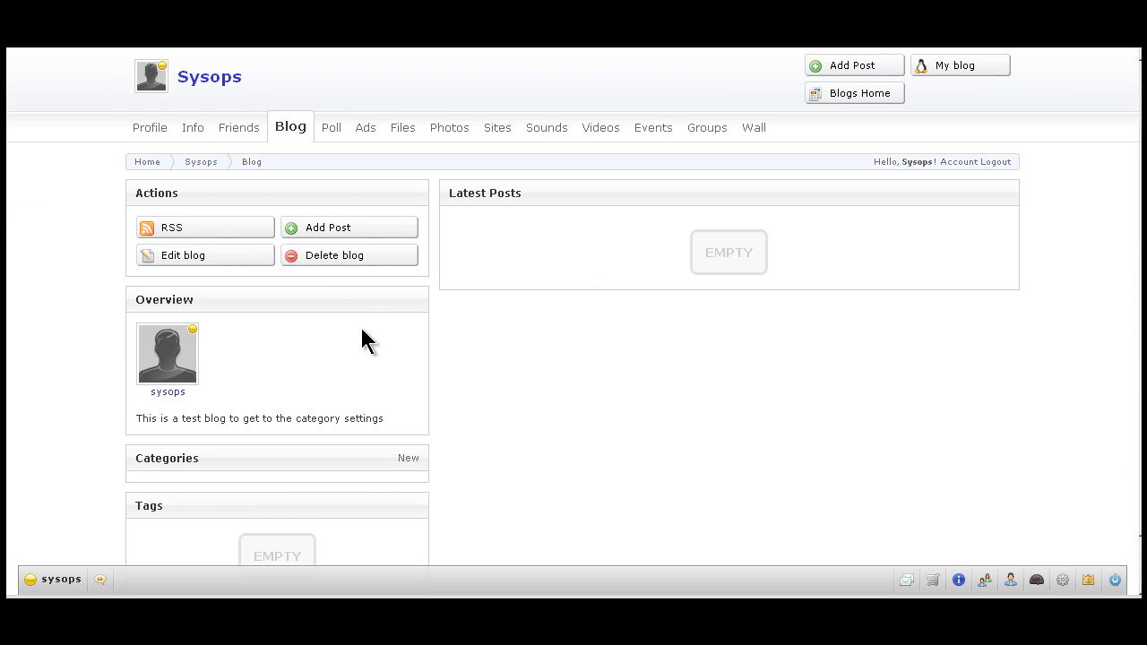
{"action": "left_click", "coordinate": [324, 229]}
{"action": "scroll", "coordinate": [627, 376], "scroll_direction": "down", "scroll_amount": 7}
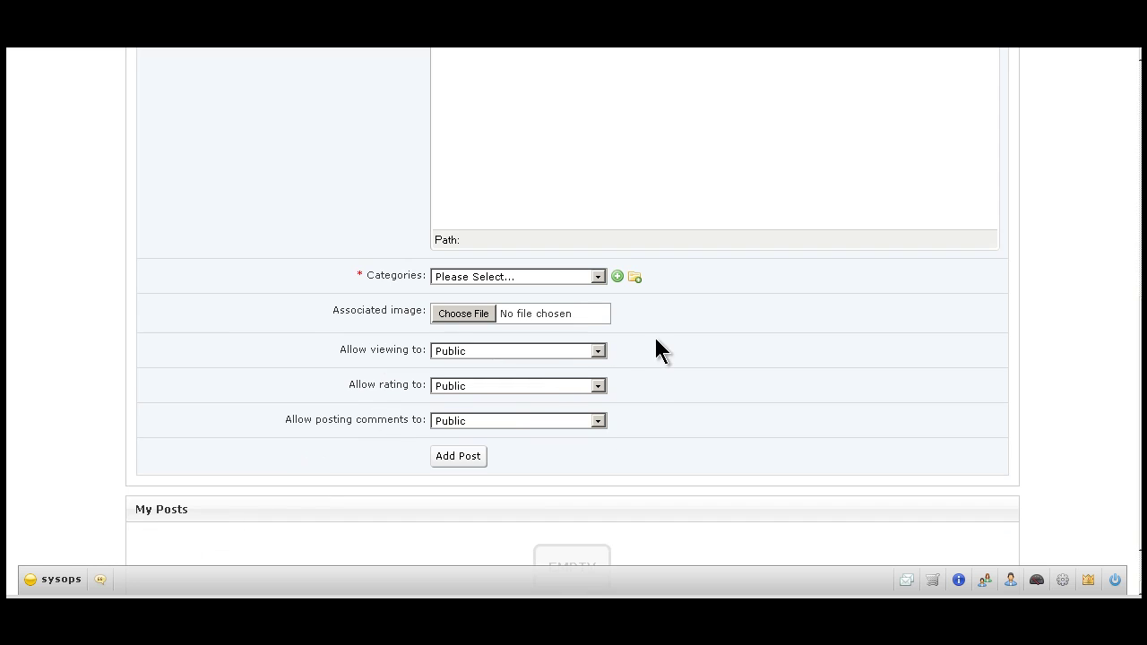
{"action": "left_click", "coordinate": [598, 276]}
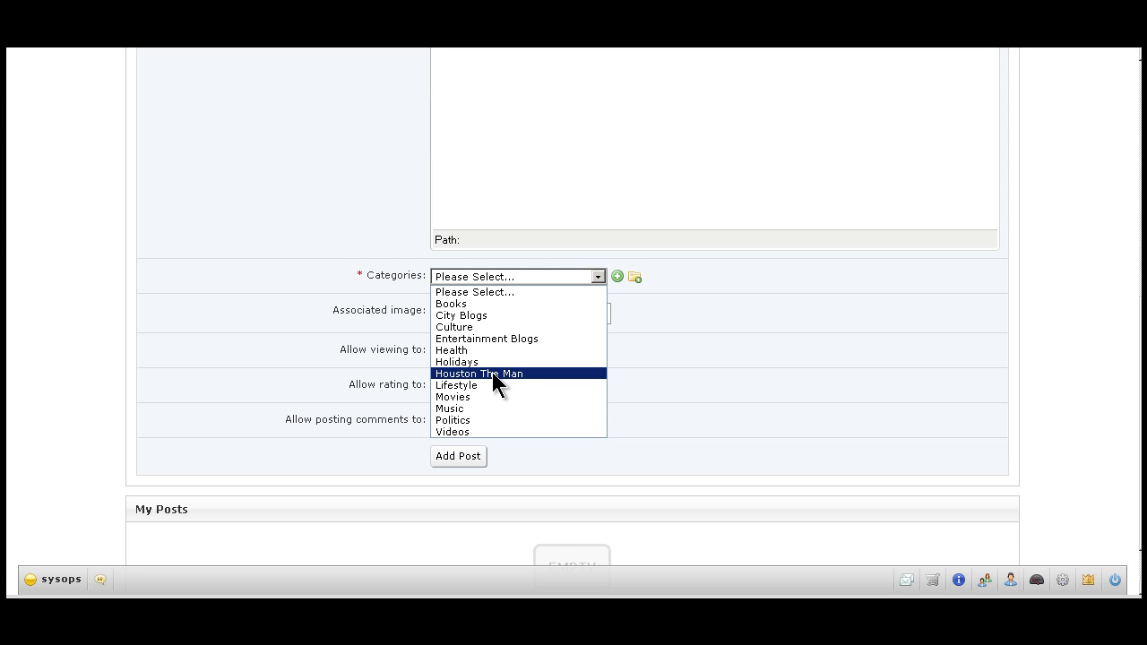
{"action": "left_click", "coordinate": [743, 356]}
{"action": "scroll", "coordinate": [747, 363], "scroll_direction": "up", "scroll_amount": 6}
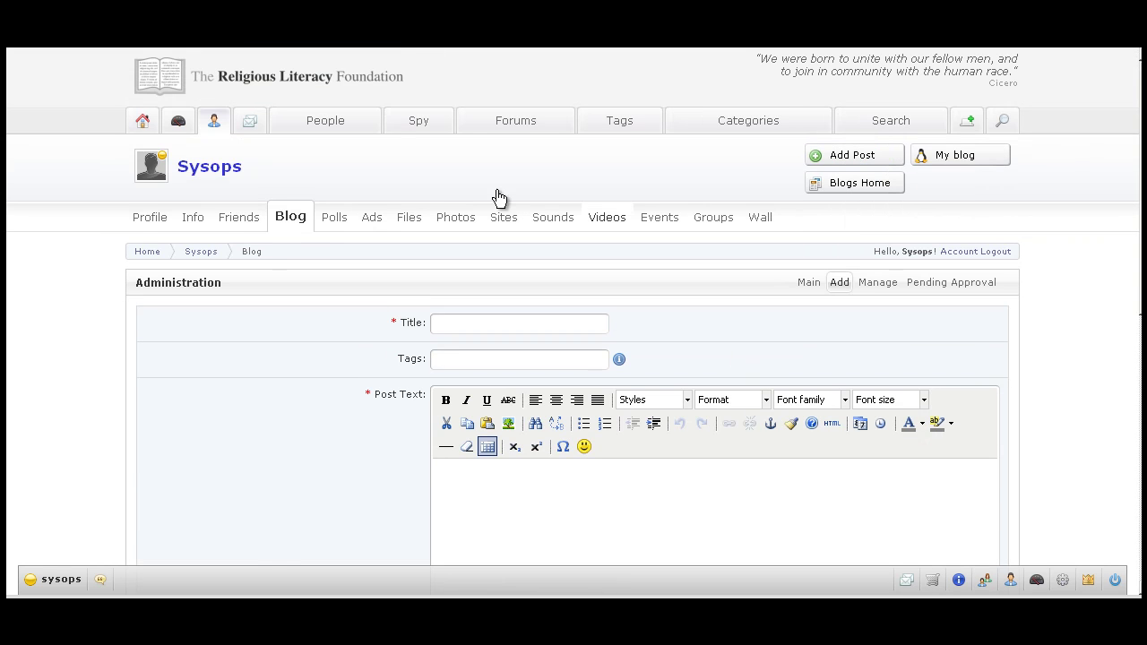
Return to the Categories settings in the administration area and disable the Blogs category "Houston The Man".
{"action": "left_click", "coordinate": [1090, 581]}
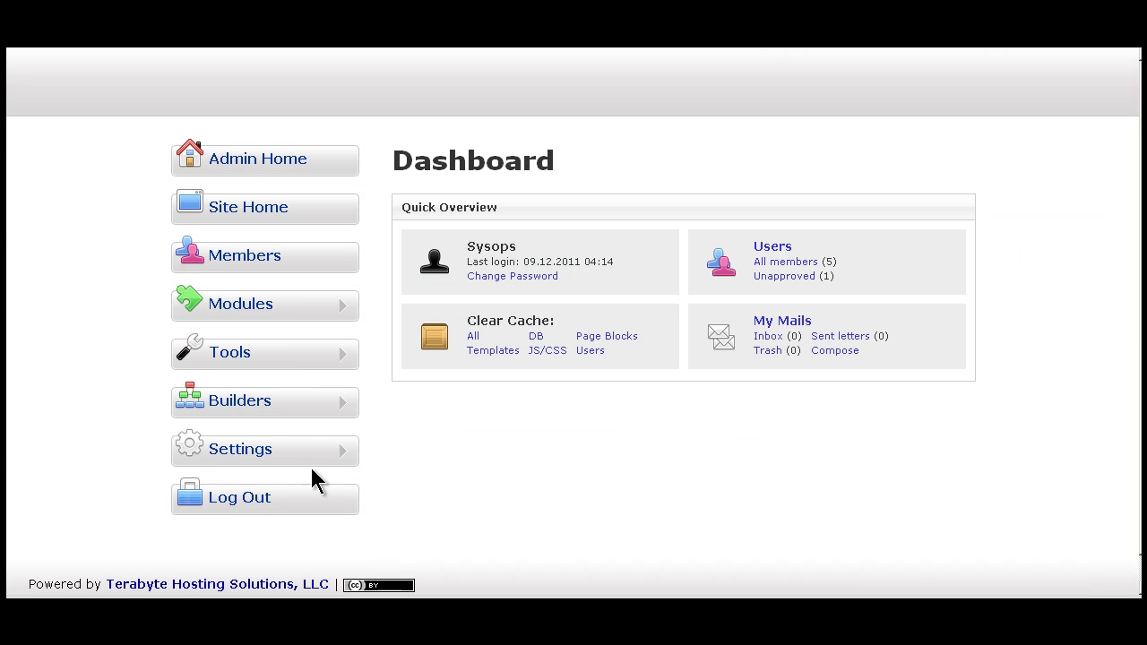
{"action": "left_click", "coordinate": [343, 452]}
{"action": "scroll", "coordinate": [179, 488], "scroll_direction": "down", "scroll_amount": 3}
{"action": "scroll", "coordinate": [167, 493], "scroll_direction": "down", "scroll_amount": 1}
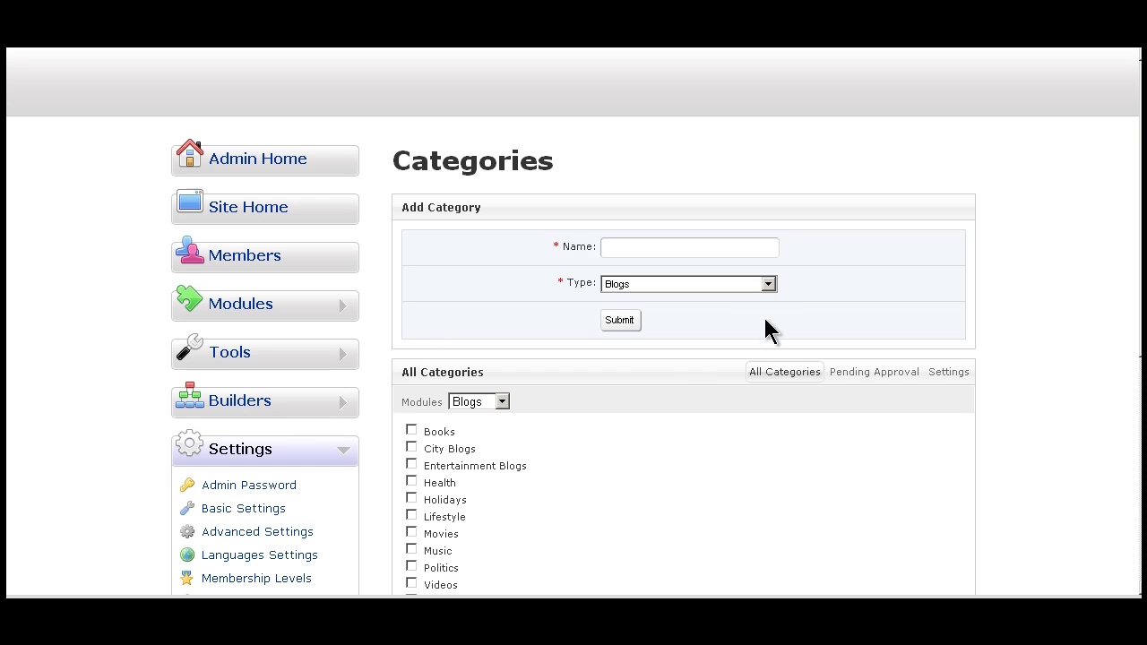
{"action": "scroll", "coordinate": [640, 439], "scroll_direction": "down", "scroll_amount": 3}
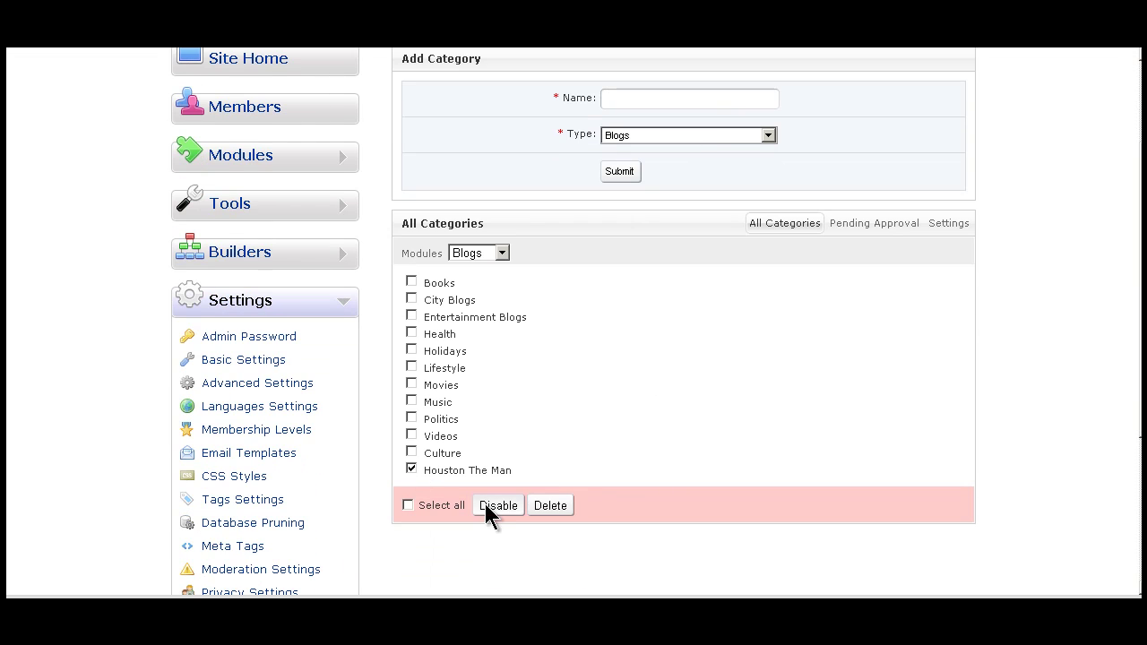
{"action": "left_click", "coordinate": [496, 505]}
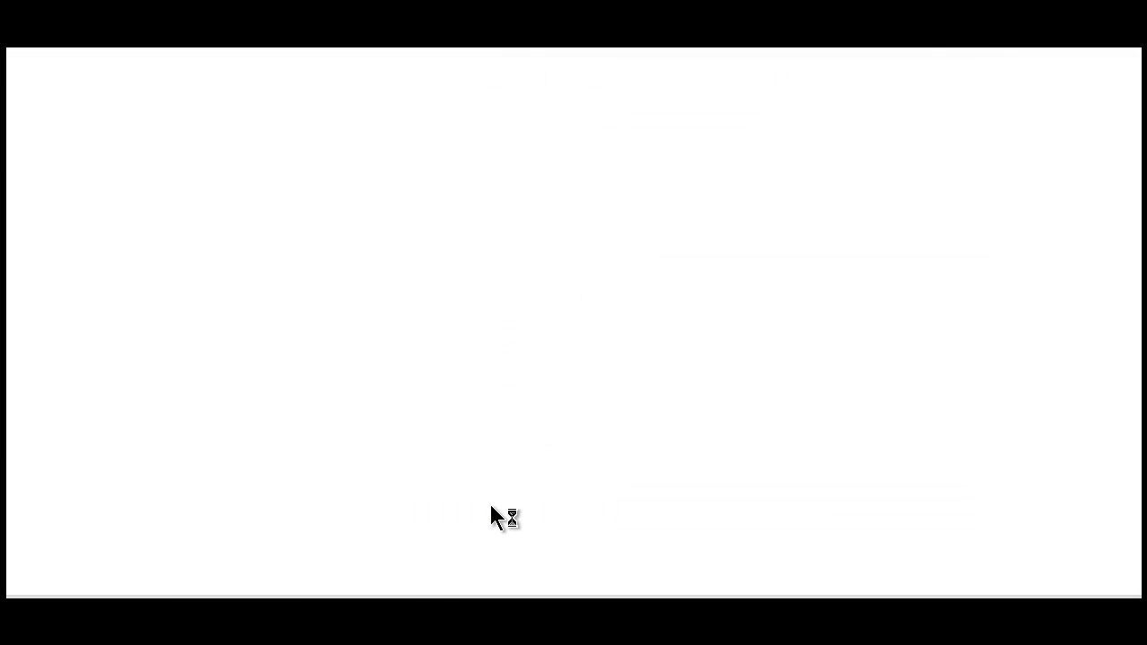
{"action": "scroll", "coordinate": [659, 408], "scroll_direction": "down", "scroll_amount": 3}
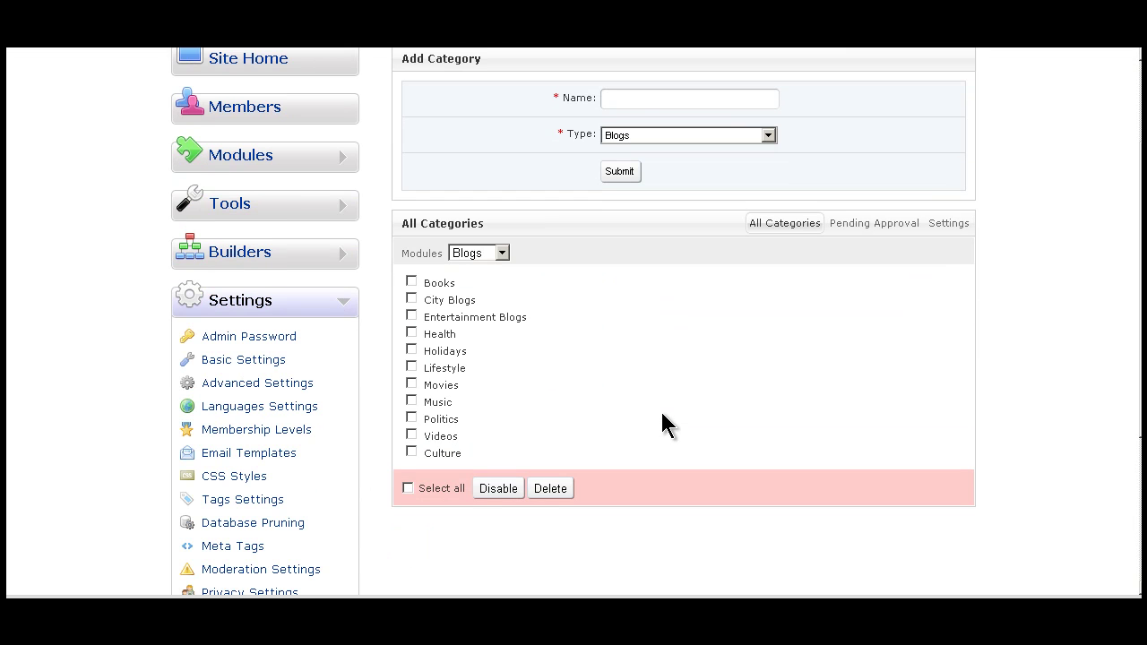
Review the category display limits and column settings, and return to the list of all categories.
{"action": "scroll", "coordinate": [662, 414], "scroll_direction": "up", "scroll_amount": 3}
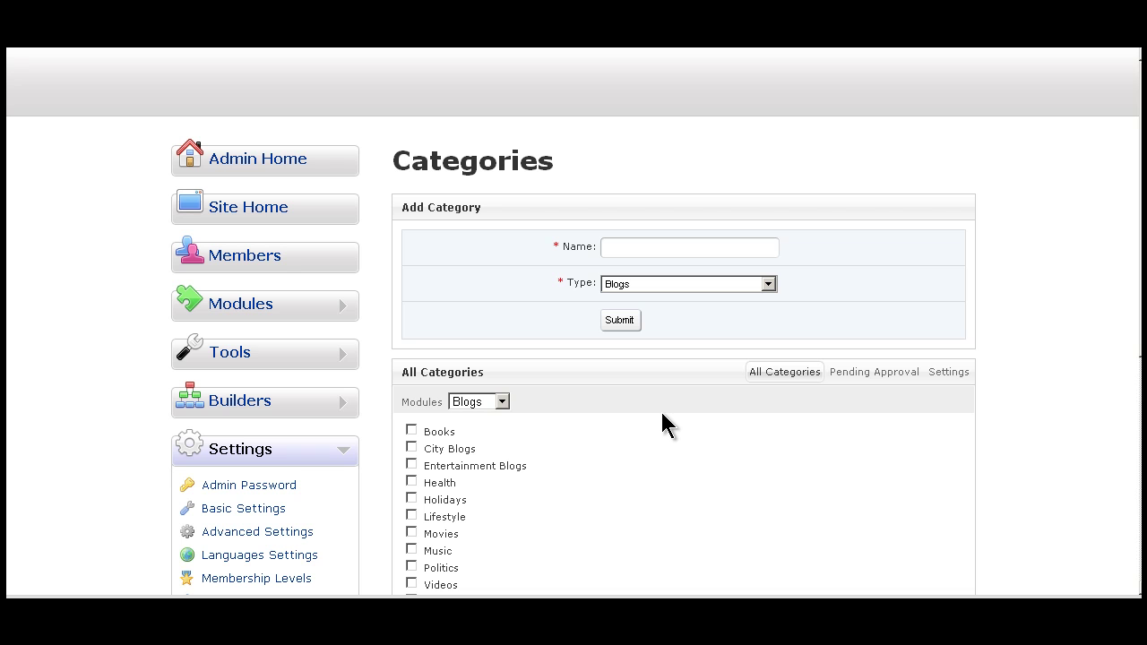
{"action": "left_click", "coordinate": [946, 371]}
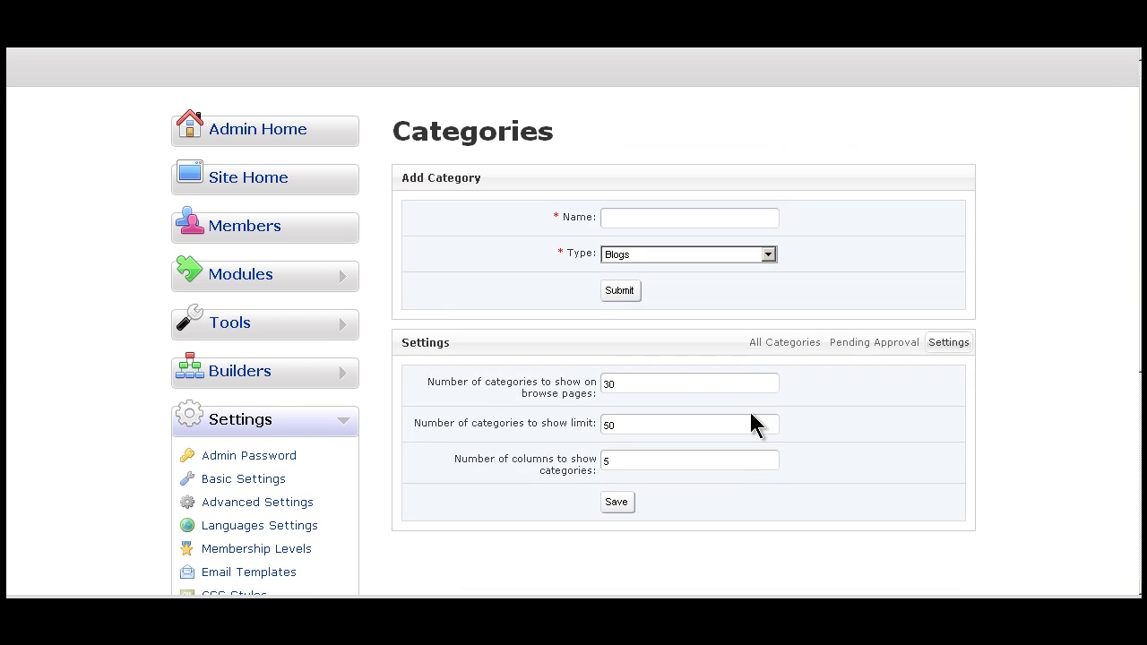
{"action": "scroll", "coordinate": [687, 387], "scroll_direction": "up", "scroll_amount": 1}
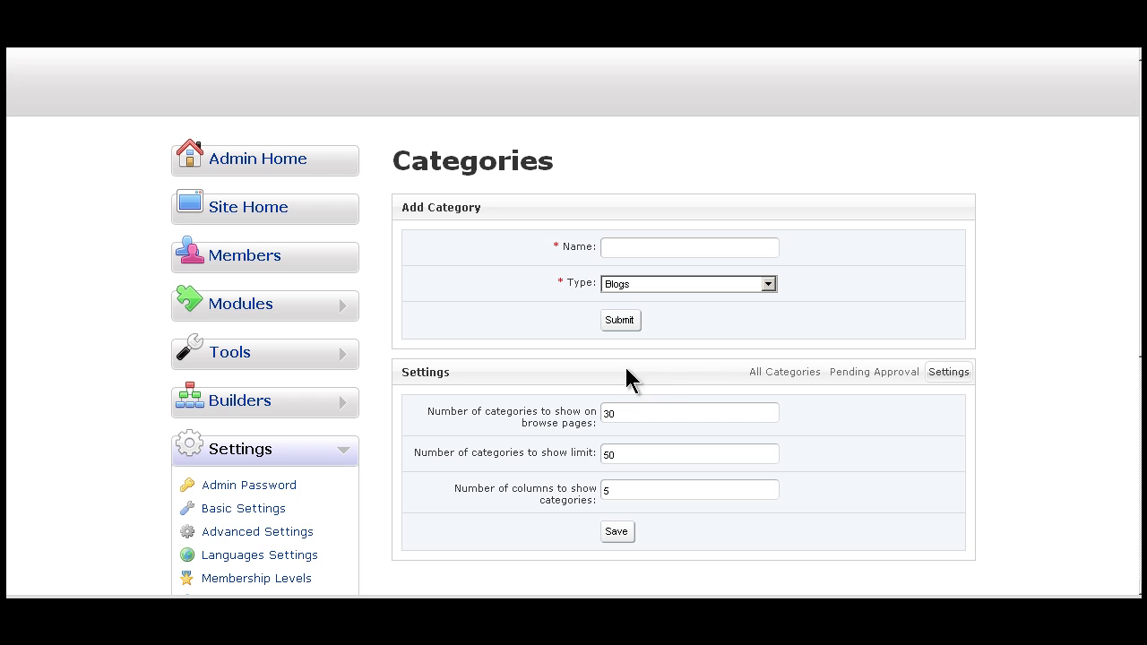
{"action": "left_click", "coordinate": [791, 375]}
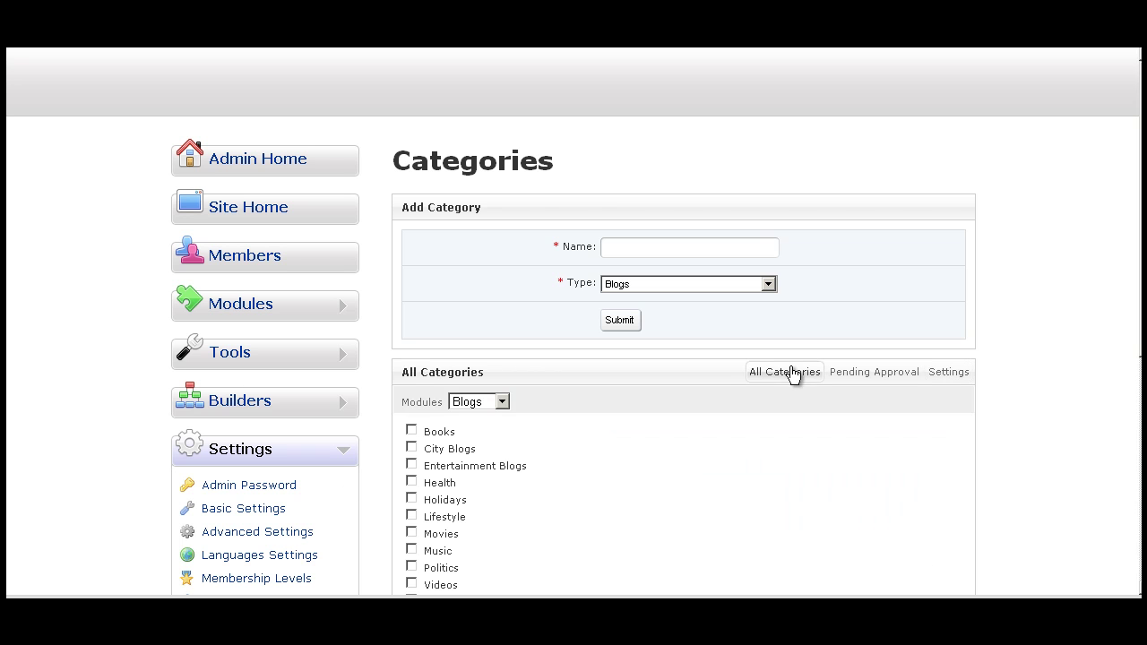
Examine the categories pending approval, including "Houston The Man" and the option to activate them.
{"action": "left_click", "coordinate": [865, 376]}
{"action": "scroll", "coordinate": [832, 396], "scroll_direction": "down", "scroll_amount": 5}
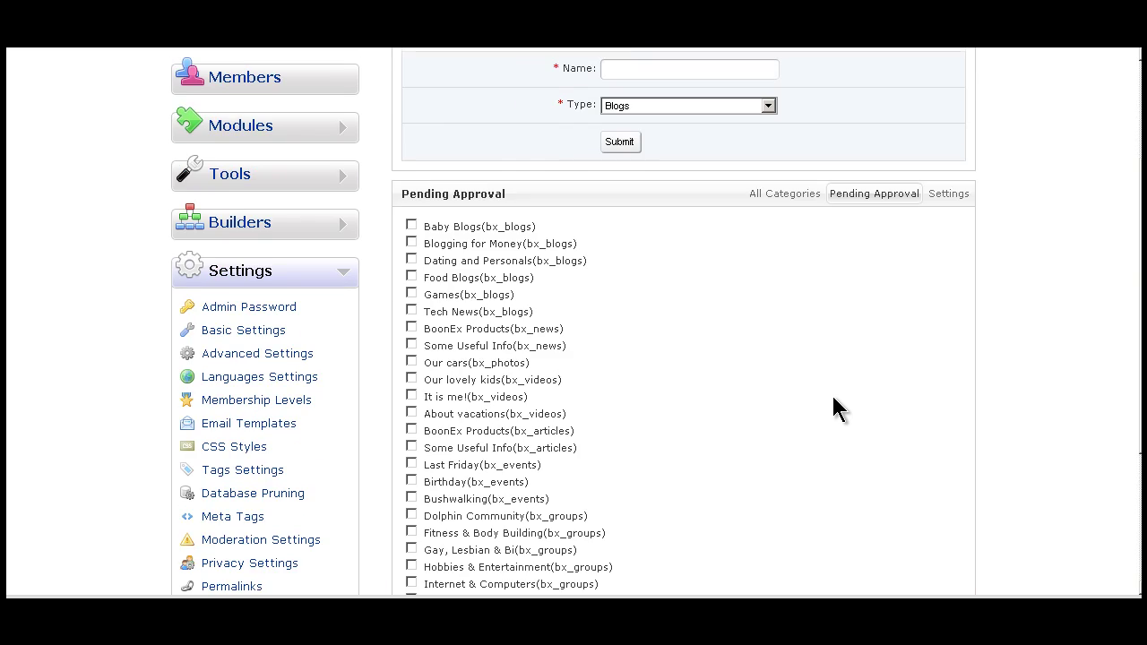
{"action": "scroll", "coordinate": [821, 409], "scroll_direction": "up", "scroll_amount": 1}
{"action": "scroll", "coordinate": [822, 410], "scroll_direction": "down", "scroll_amount": 1}
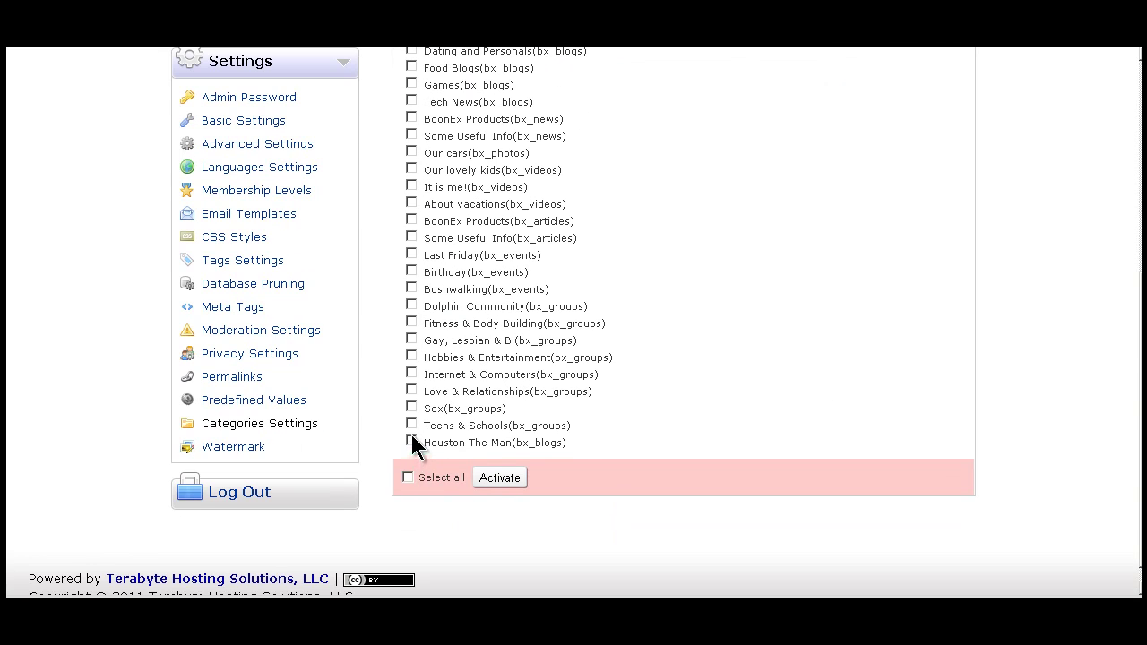
{"action": "scroll", "coordinate": [566, 408], "scroll_direction": "up", "scroll_amount": 3}
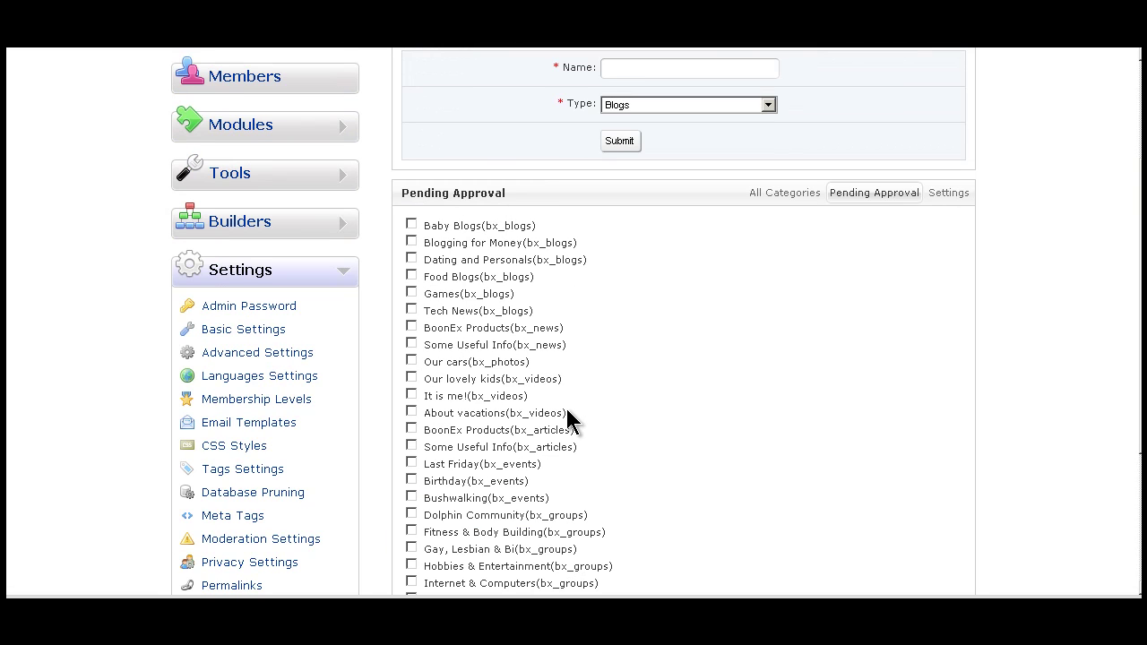
{"action": "scroll", "coordinate": [565, 407], "scroll_direction": "down", "scroll_amount": 3}
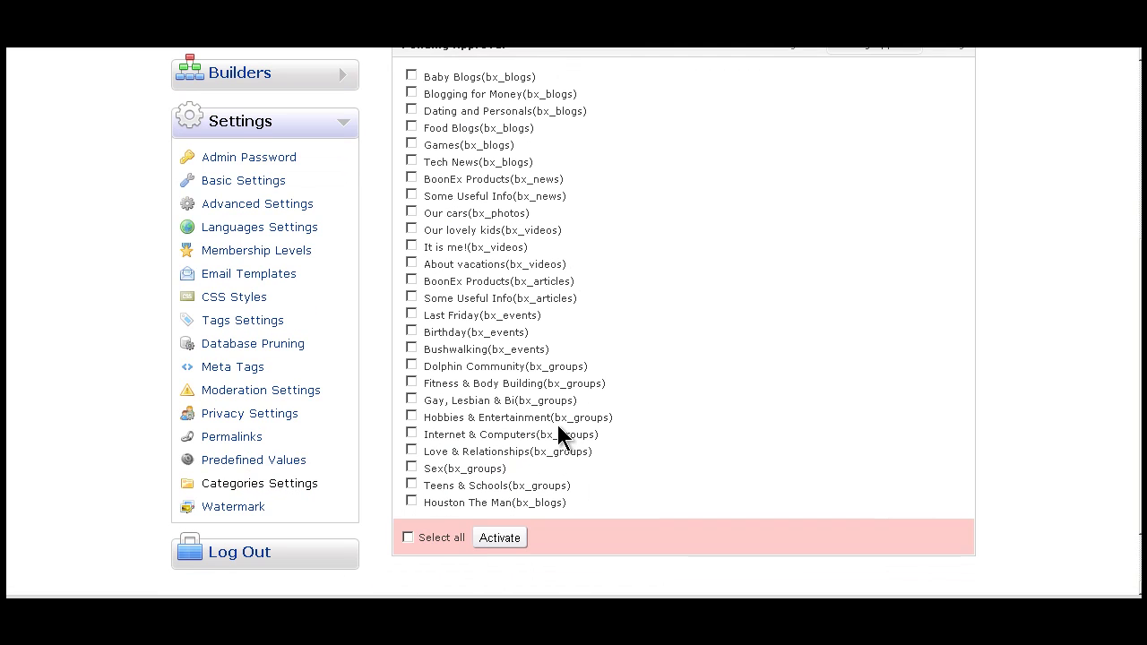
{"action": "scroll", "coordinate": [557, 434], "scroll_direction": "up", "scroll_amount": 2}
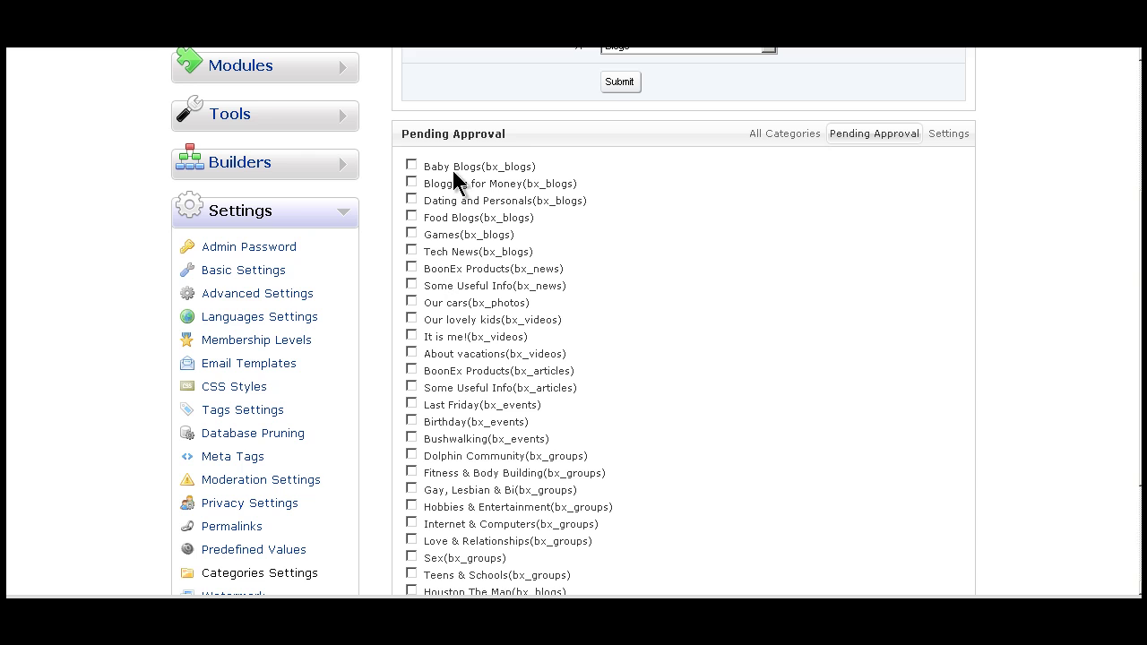
{"action": "scroll", "coordinate": [480, 375], "scroll_direction": "down", "scroll_amount": 3}
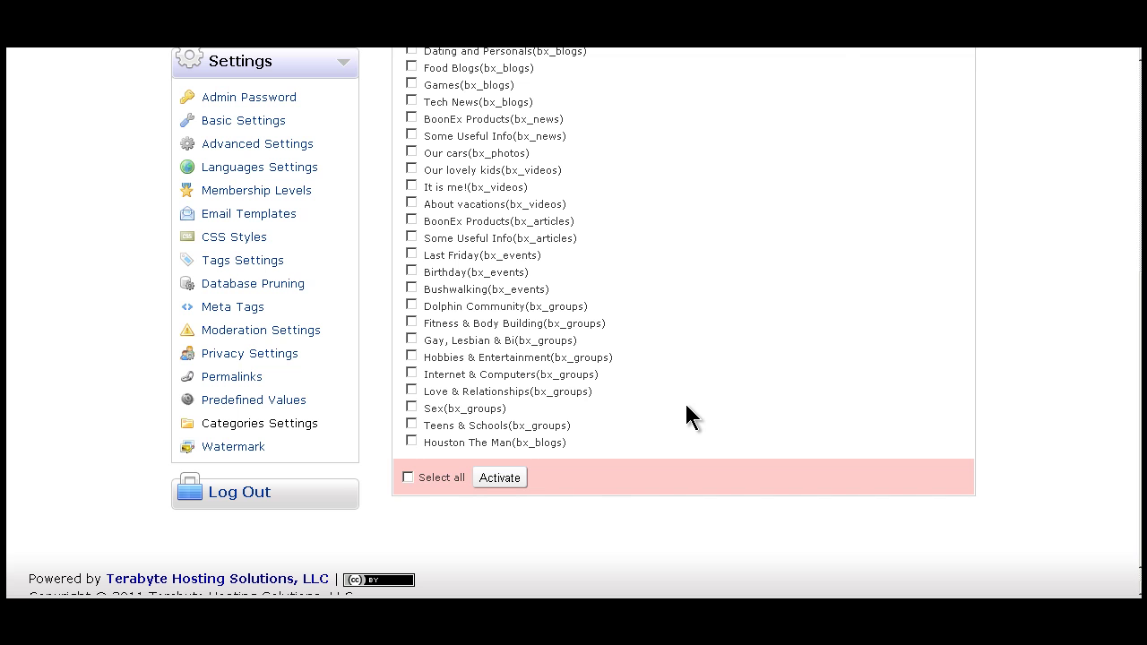
{"action": "scroll", "coordinate": [689, 415], "scroll_direction": "up", "scroll_amount": 2}
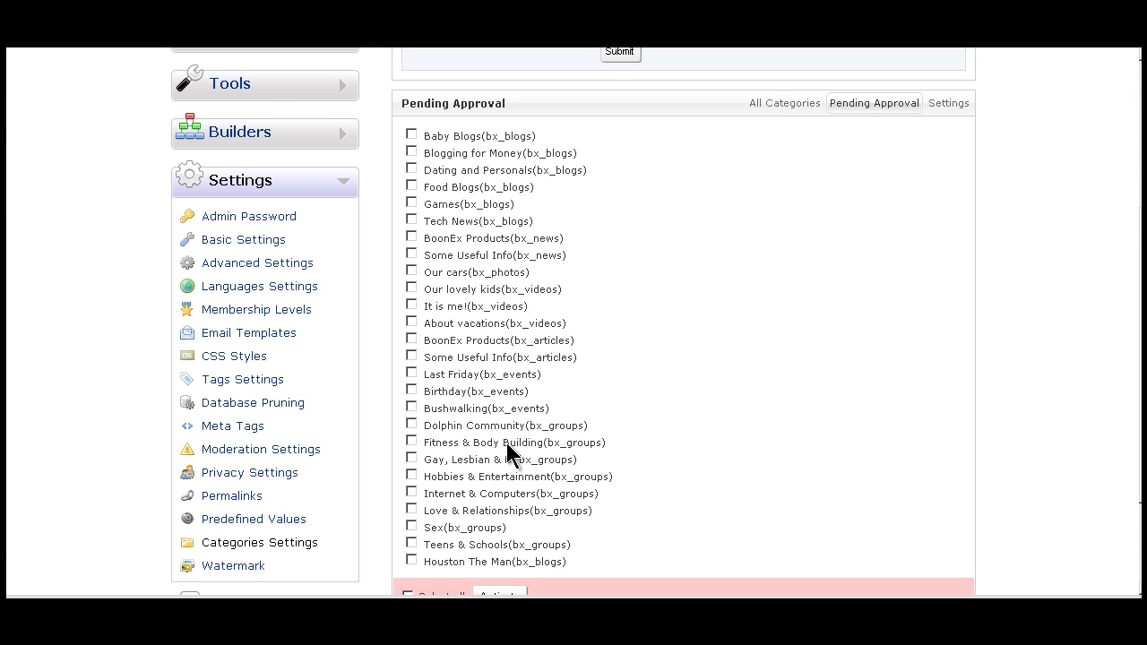
{"action": "scroll", "coordinate": [635, 475], "scroll_direction": "down", "scroll_amount": 3}
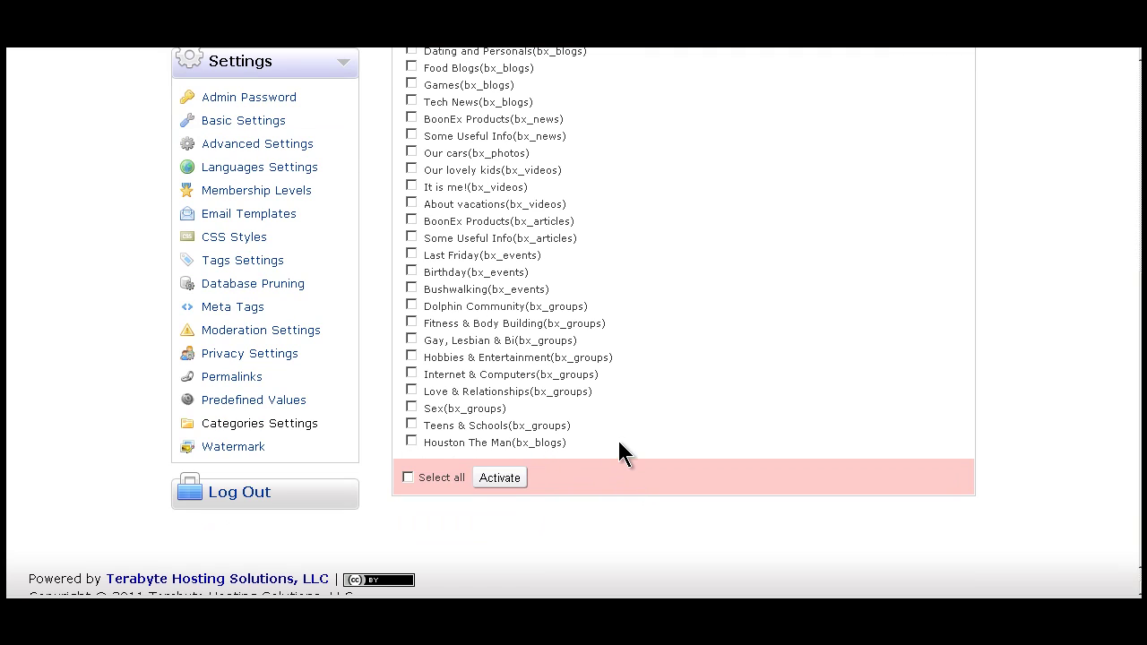
{"action": "scroll", "coordinate": [619, 442], "scroll_direction": "up", "scroll_amount": 8}
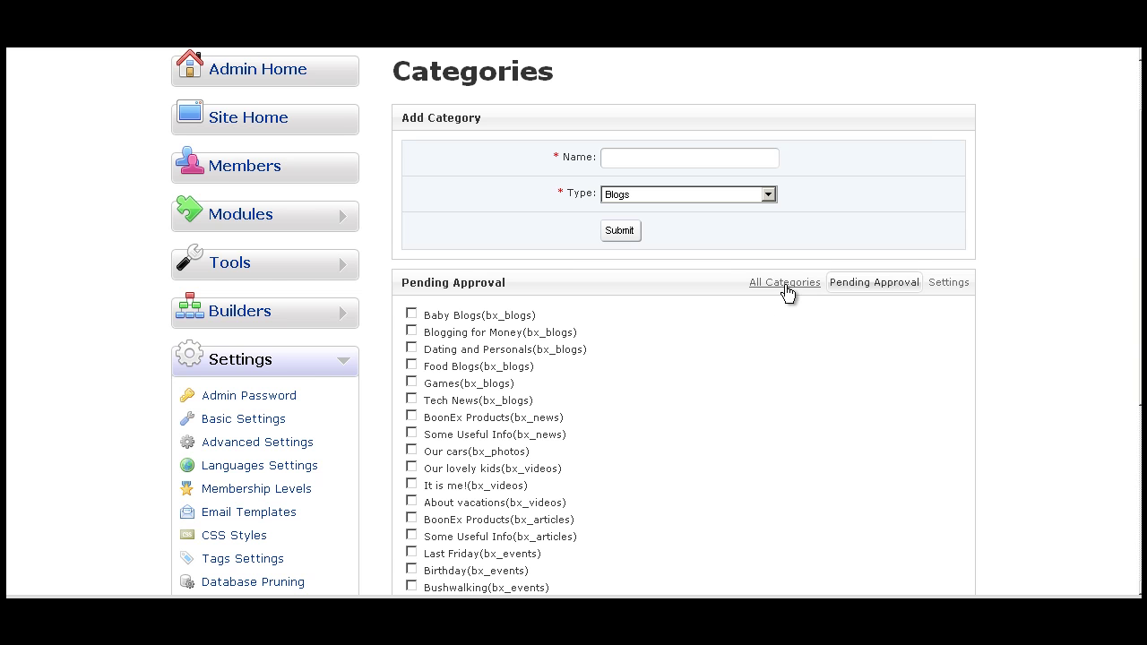
{"action": "scroll", "coordinate": [753, 332], "scroll_direction": "down", "scroll_amount": 5}
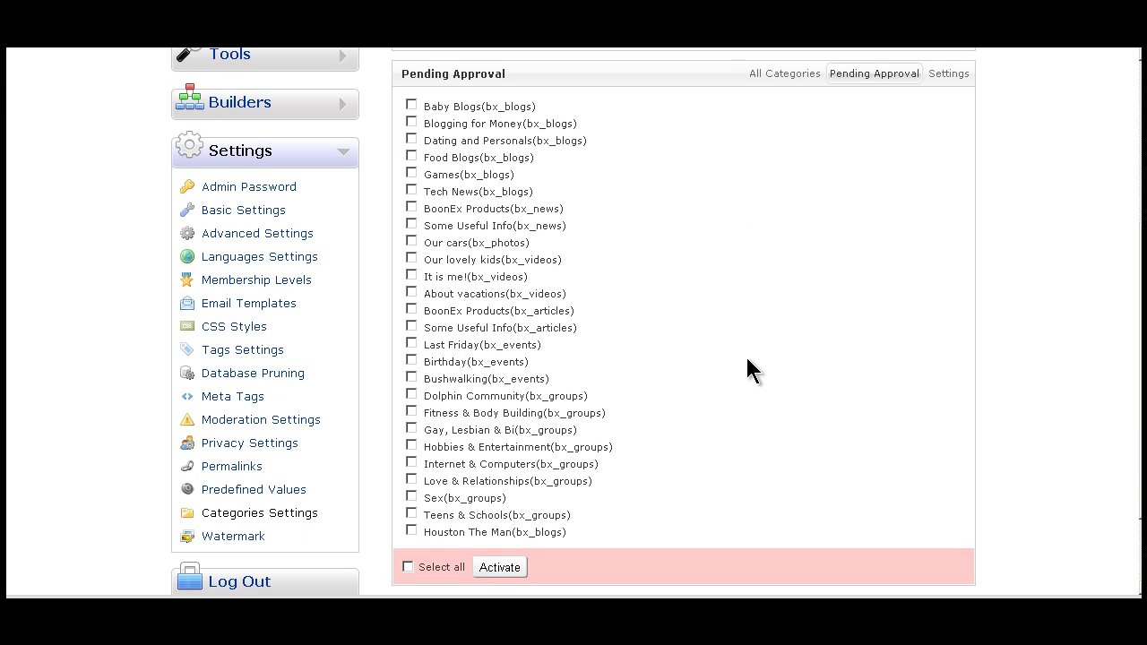
Return to the list of all categories, set the new category's type to Files and show the Files module's categories.
{"action": "scroll", "coordinate": [746, 361], "scroll_direction": "up", "scroll_amount": 7}
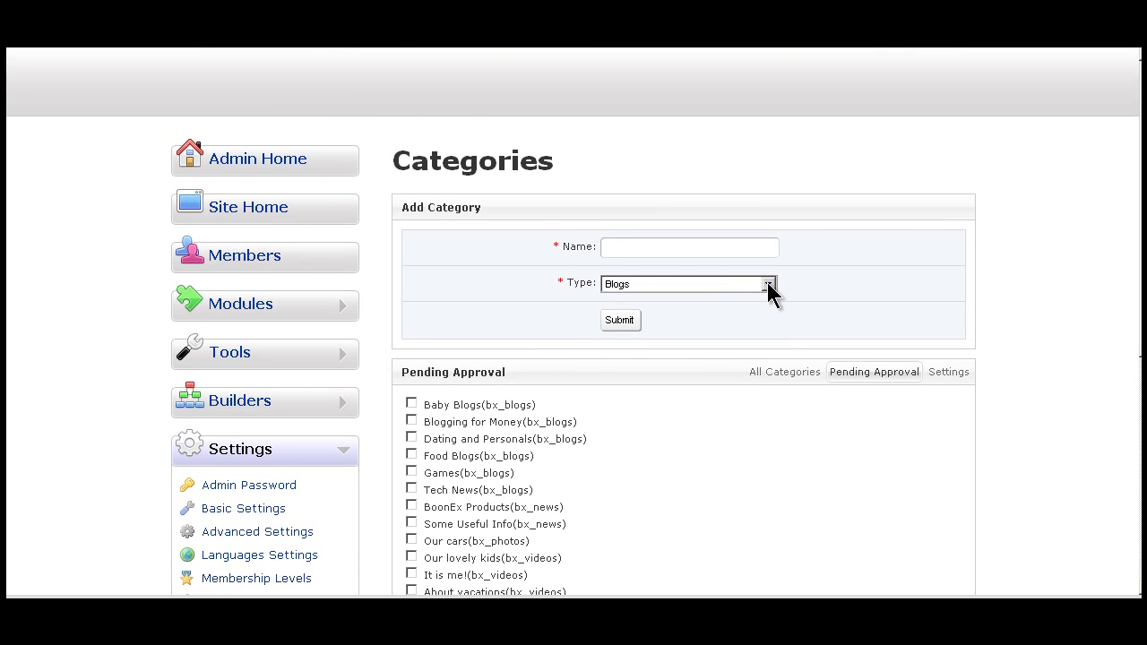
{"action": "left_click", "coordinate": [768, 285]}
{"action": "left_click", "coordinate": [654, 313]}
{"action": "left_click", "coordinate": [779, 373]}
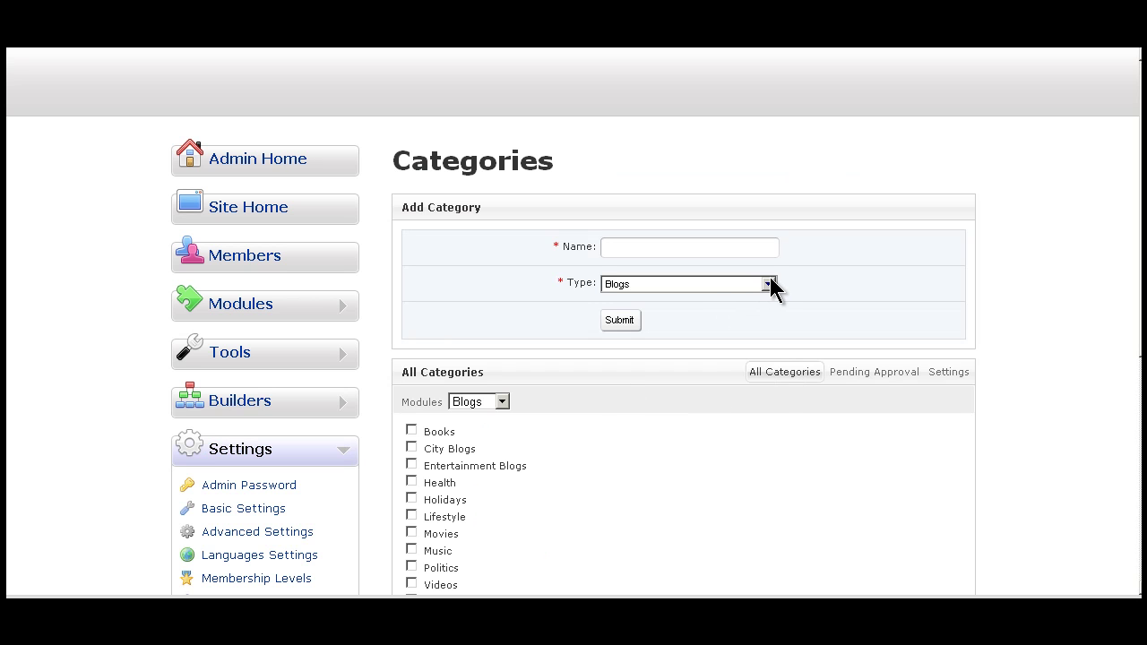
{"action": "left_click", "coordinate": [768, 284]}
{"action": "left_click", "coordinate": [651, 313]}
{"action": "scroll", "coordinate": [583, 408], "scroll_direction": "down", "scroll_amount": 1}
{"action": "left_click", "coordinate": [502, 343]}
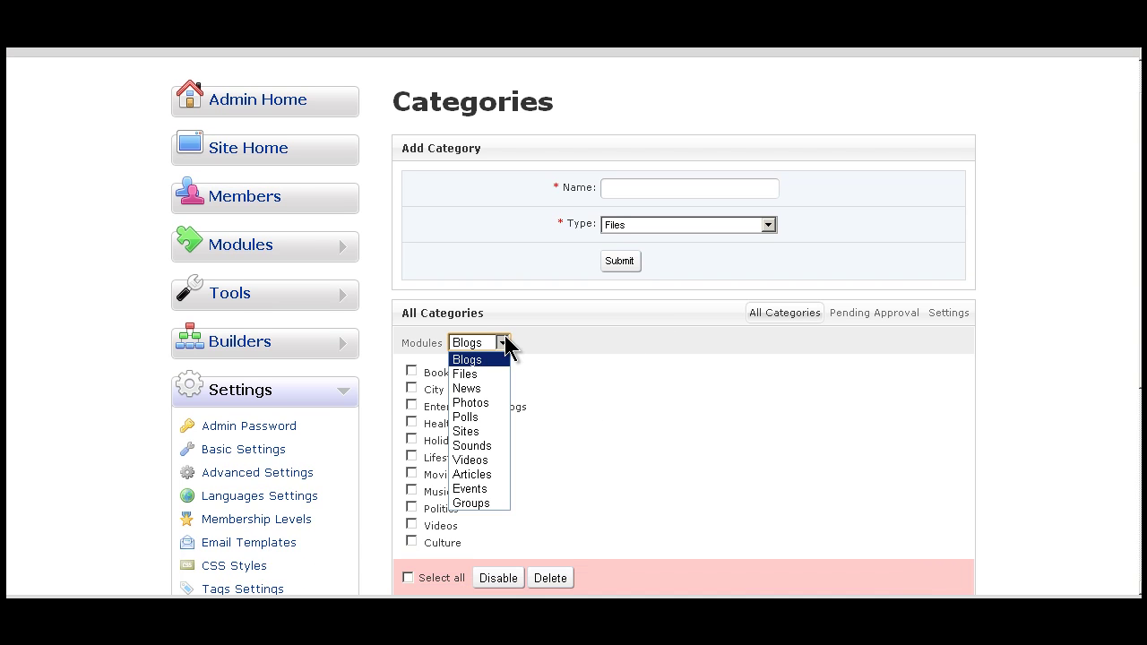
{"action": "left_click", "coordinate": [471, 375]}
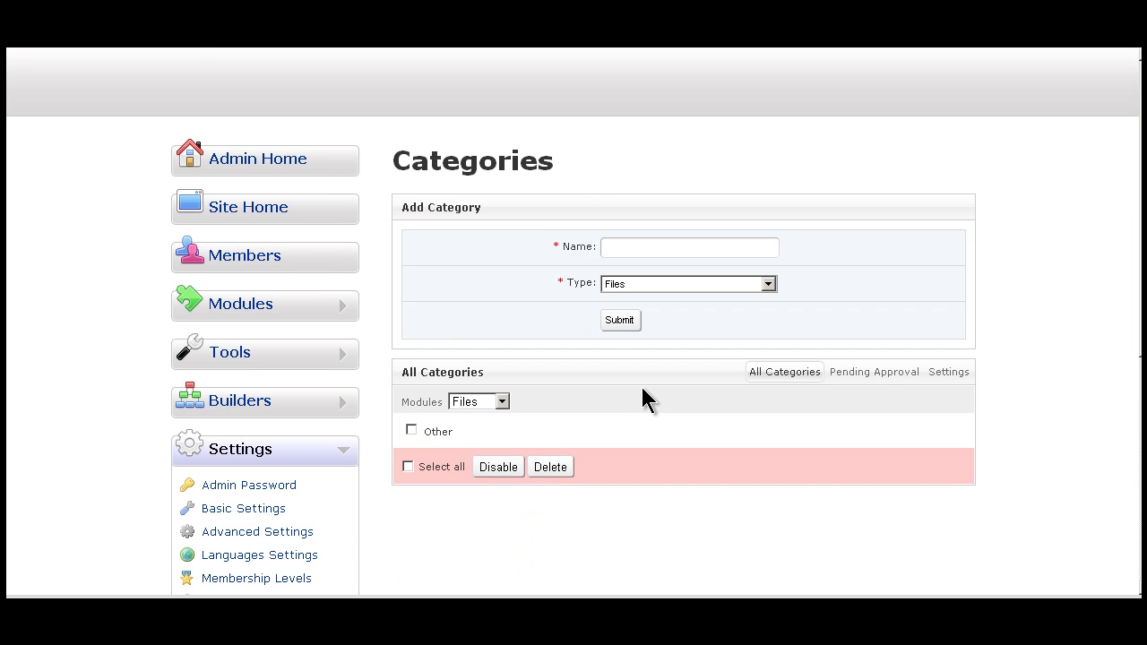
Review the categories of the News and Photos modules, and check which other modules can be listed.
{"action": "scroll", "coordinate": [642, 388], "scroll_direction": "down", "scroll_amount": 2}
{"action": "left_click", "coordinate": [501, 283]}
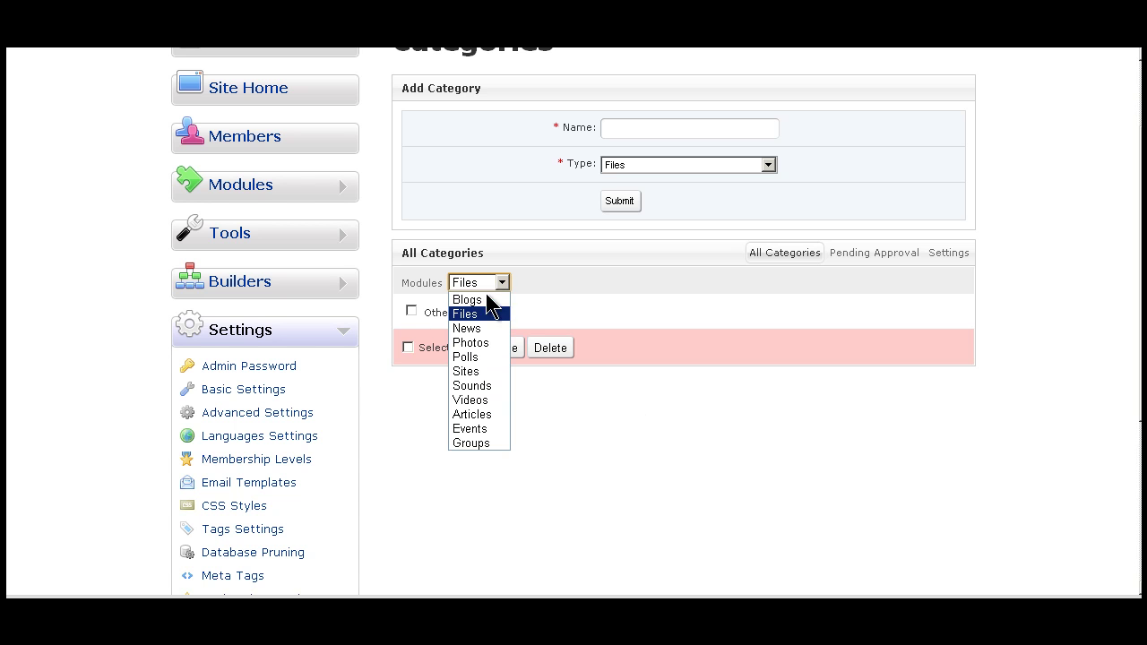
{"action": "left_click", "coordinate": [473, 325]}
{"action": "scroll", "coordinate": [637, 368], "scroll_direction": "down", "scroll_amount": 2}
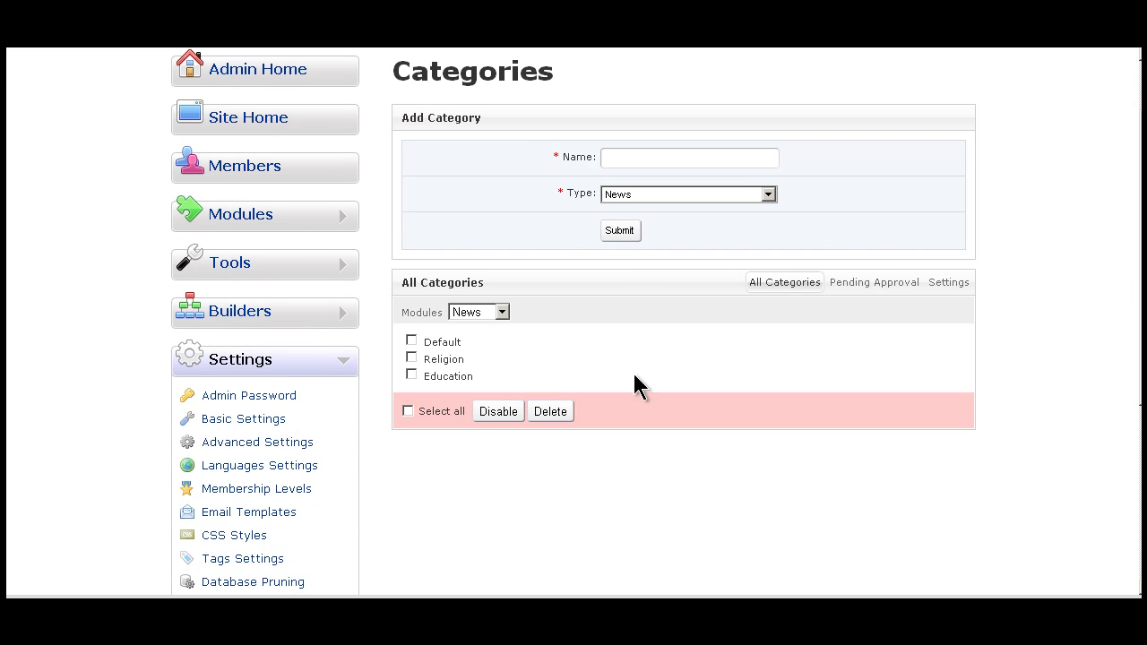
{"action": "left_click", "coordinate": [502, 312]}
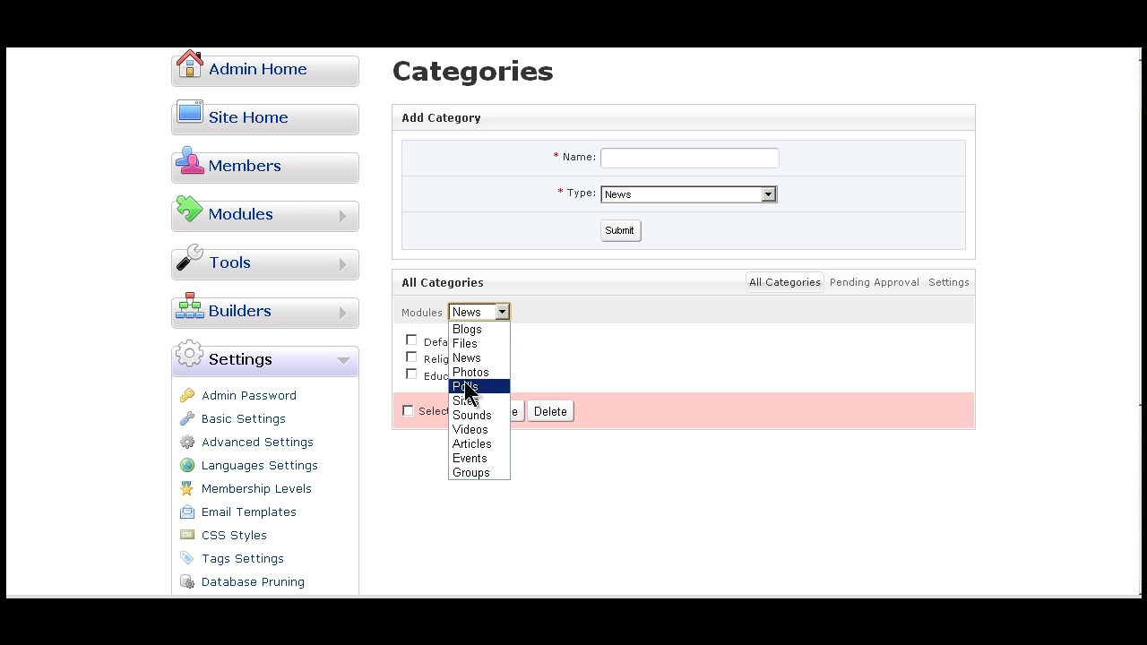
{"action": "left_click", "coordinate": [472, 374]}
{"action": "scroll", "coordinate": [671, 380], "scroll_direction": "down", "scroll_amount": 2}
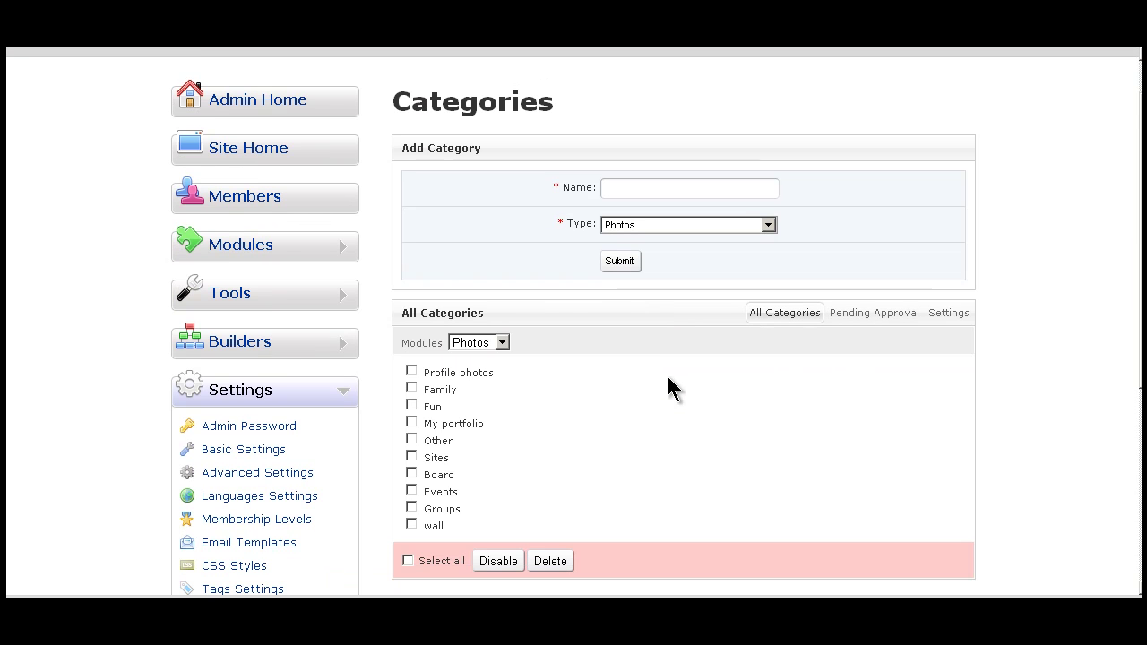
{"action": "left_click", "coordinate": [502, 311]}
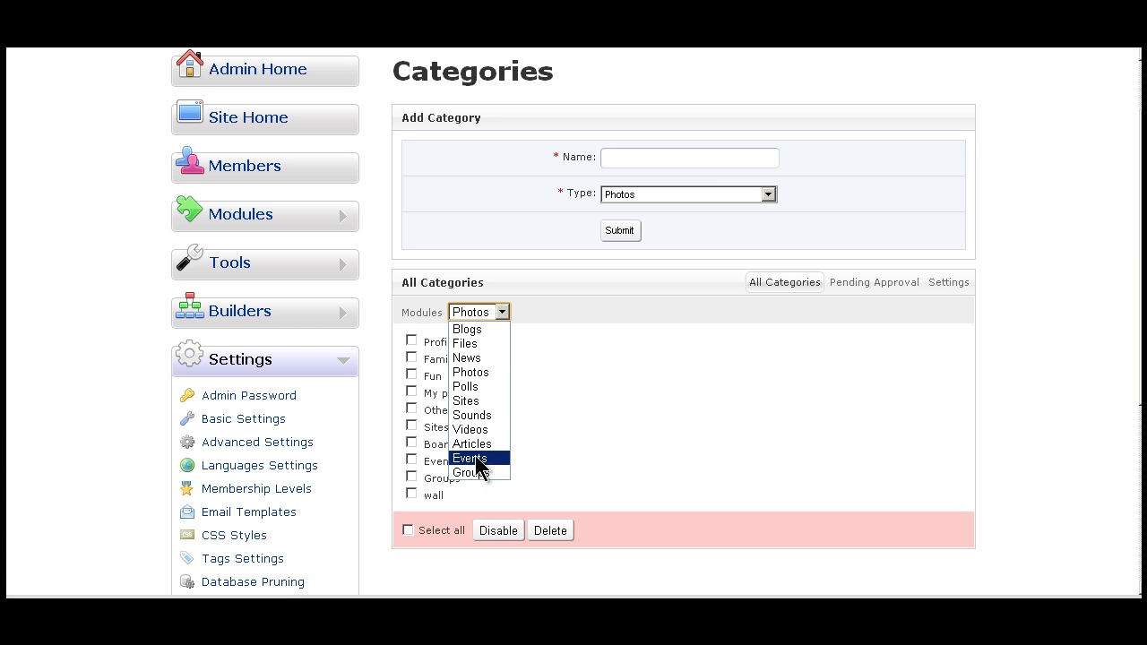
{"action": "left_click", "coordinate": [600, 330]}
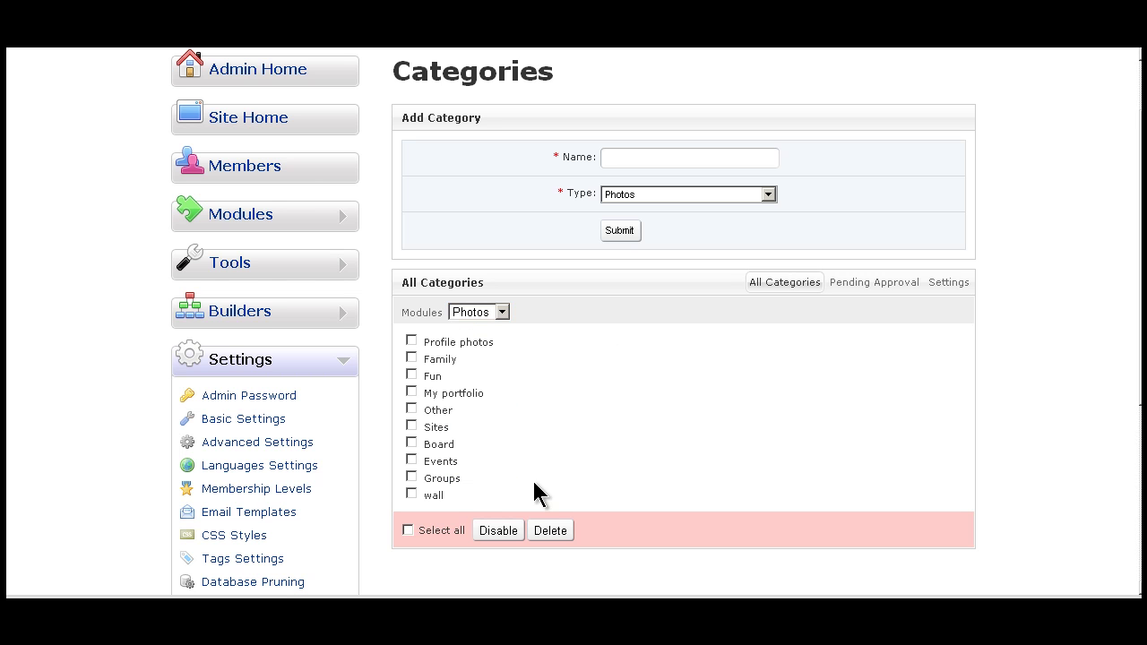
Open the administration page of the Ads module.
{"action": "left_click", "coordinate": [346, 221]}
{"action": "scroll", "coordinate": [148, 369], "scroll_direction": "down", "scroll_amount": 3}
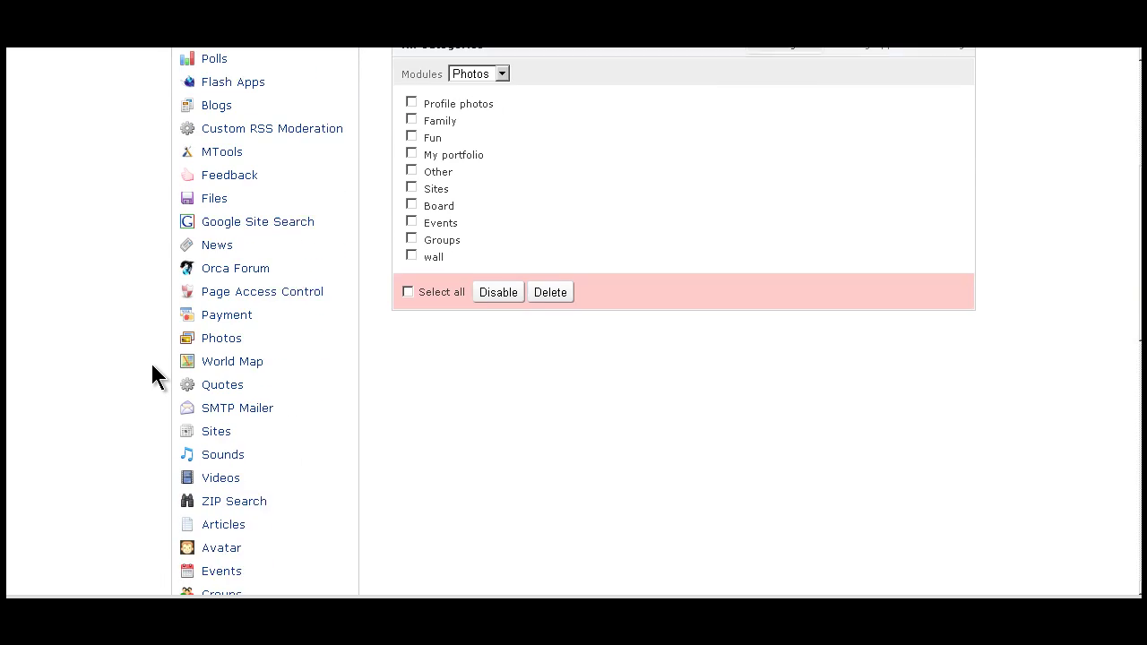
{"action": "scroll", "coordinate": [152, 376], "scroll_direction": "down", "scroll_amount": 1}
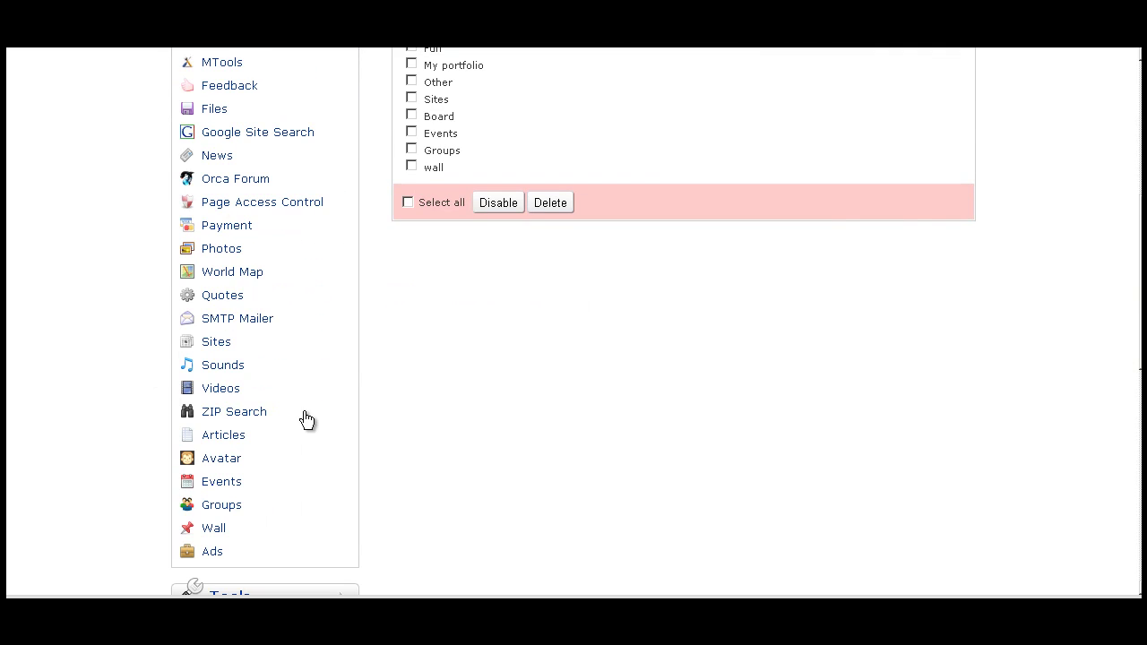
{"action": "scroll", "coordinate": [246, 476], "scroll_direction": "down", "scroll_amount": 1}
{"action": "left_click", "coordinate": [217, 520]}
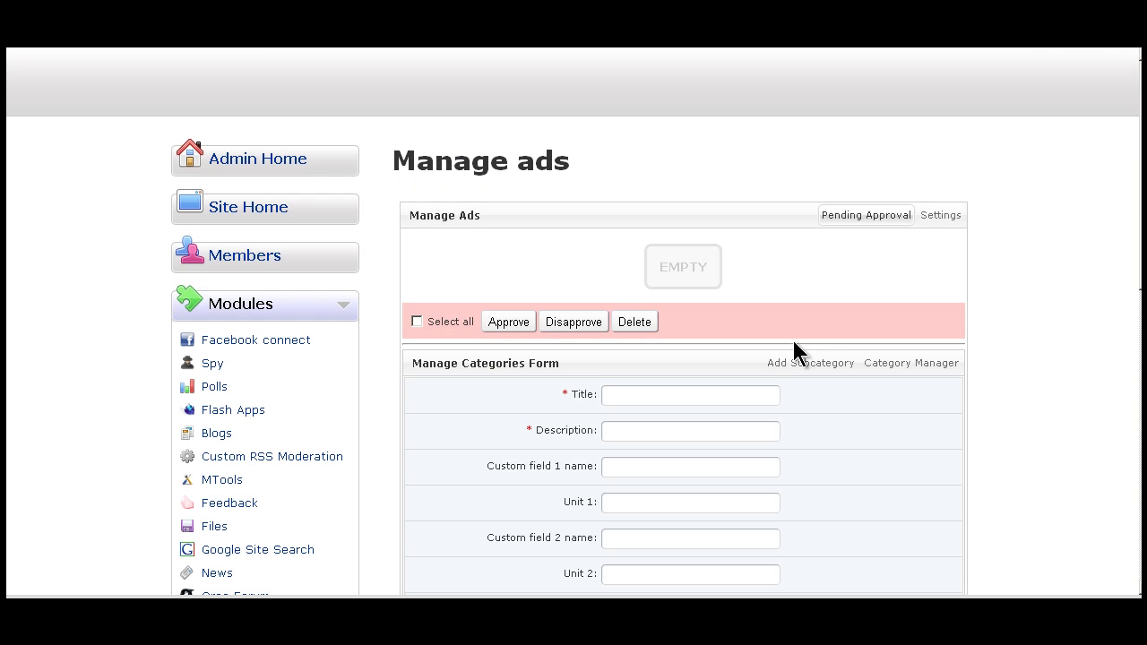
Open the Category Manager for ads and expand the Carpentry category.
{"action": "scroll", "coordinate": [1007, 269], "scroll_direction": "down", "scroll_amount": 3}
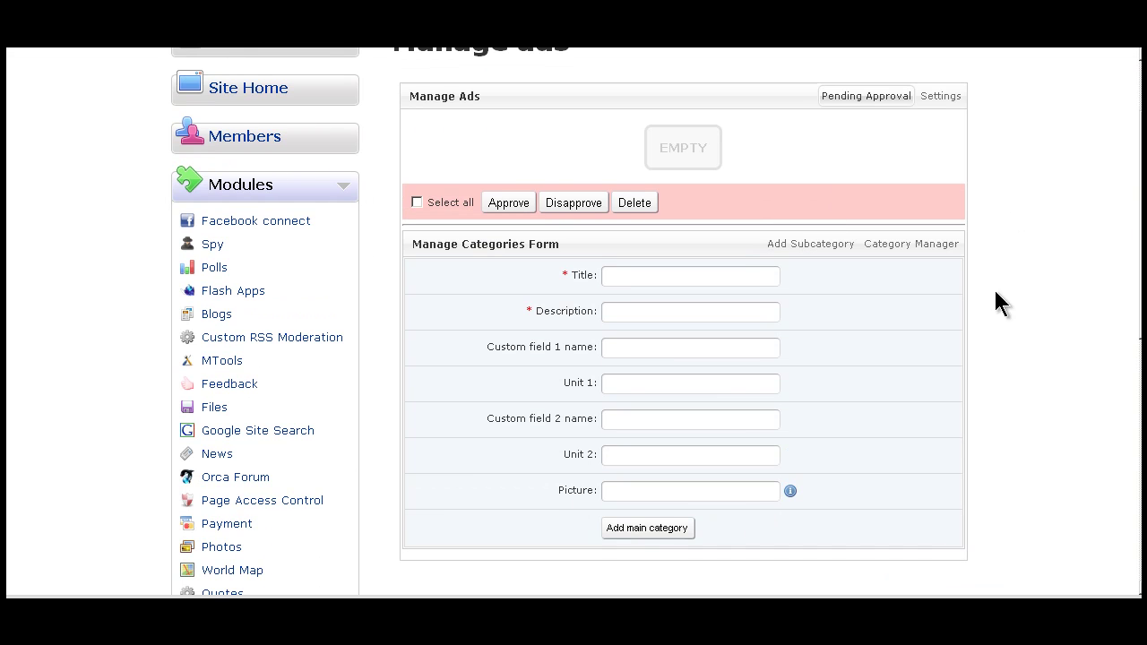
{"action": "left_click", "coordinate": [910, 244]}
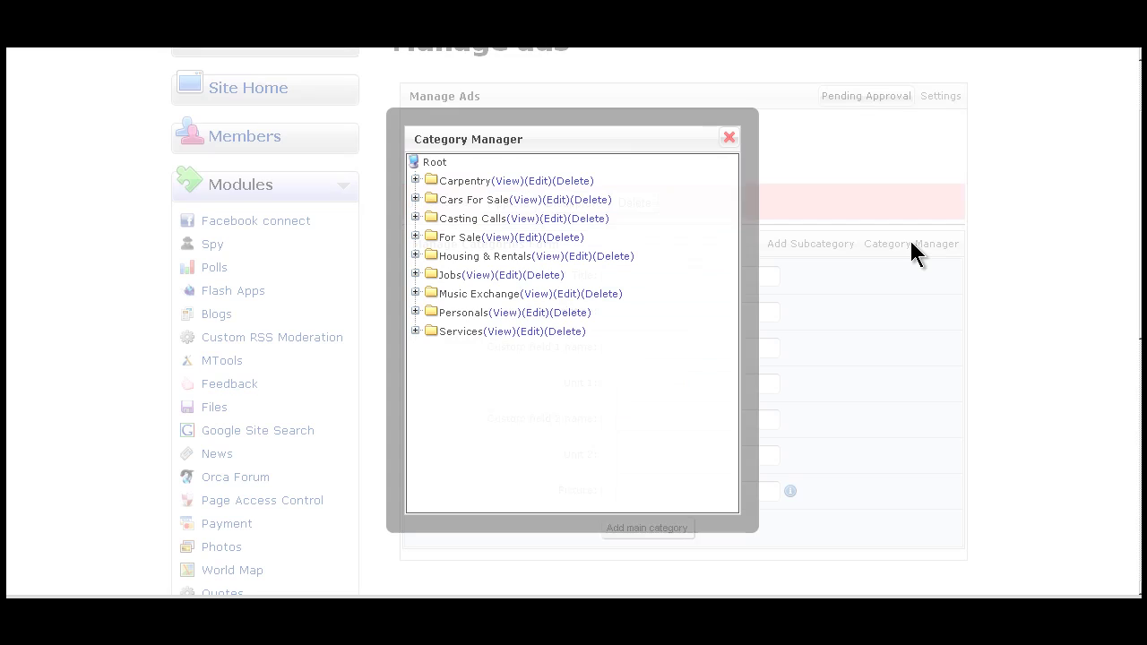
{"action": "left_click", "coordinate": [417, 182]}
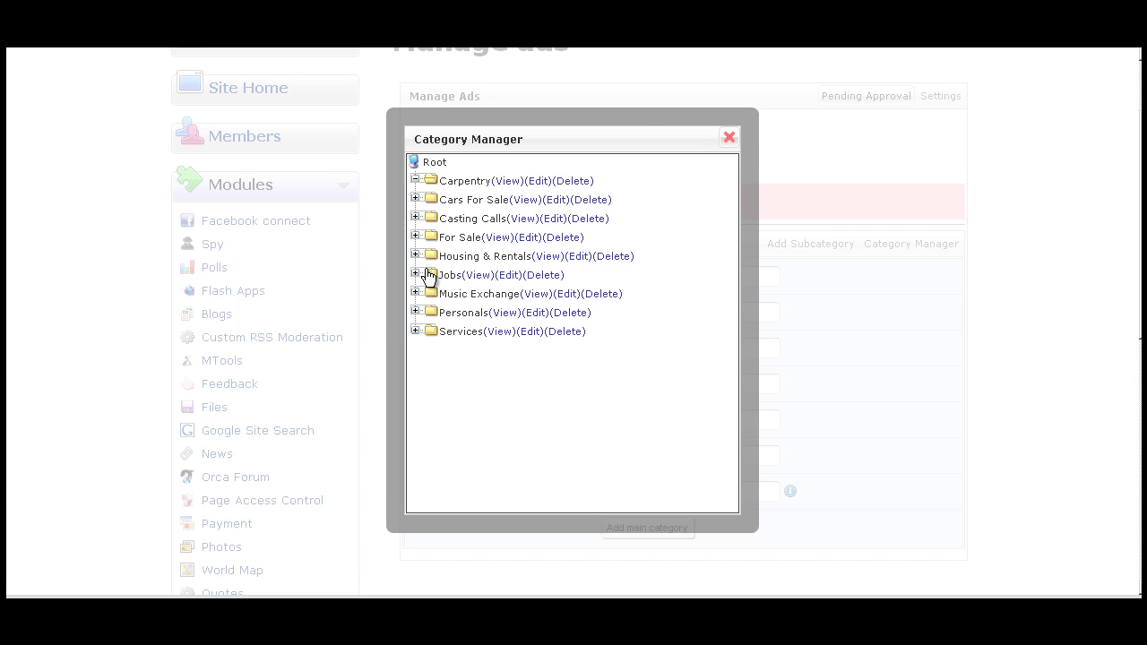
Expand the Services category to view its subcategories, and close the Category Manager.
{"action": "left_click", "coordinate": [414, 331]}
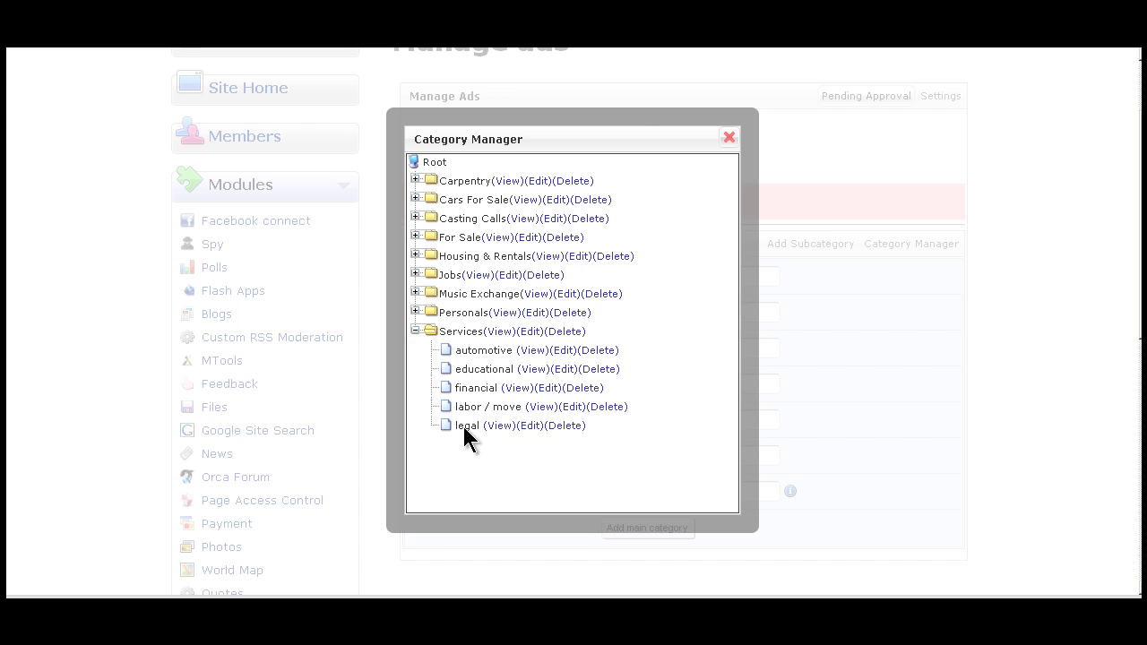
{"action": "left_click", "coordinate": [728, 137]}
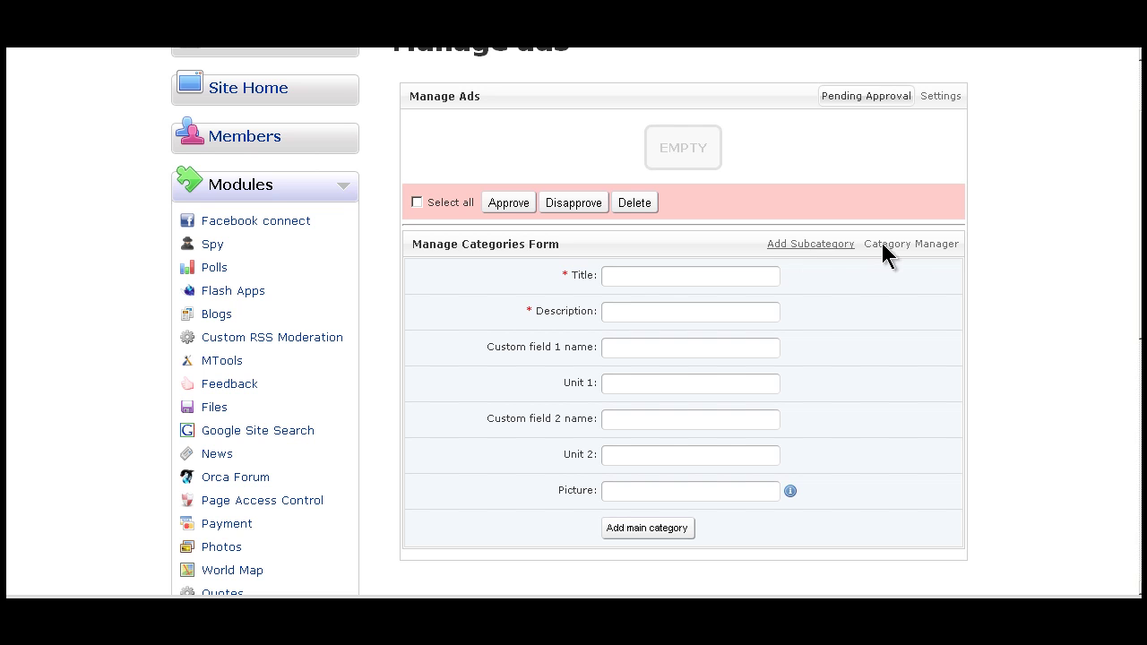
Open the form for adding an ad subcategory and review its parent category and title fields.
{"action": "left_click", "coordinate": [662, 278]}
{"action": "left_click", "coordinate": [812, 244]}
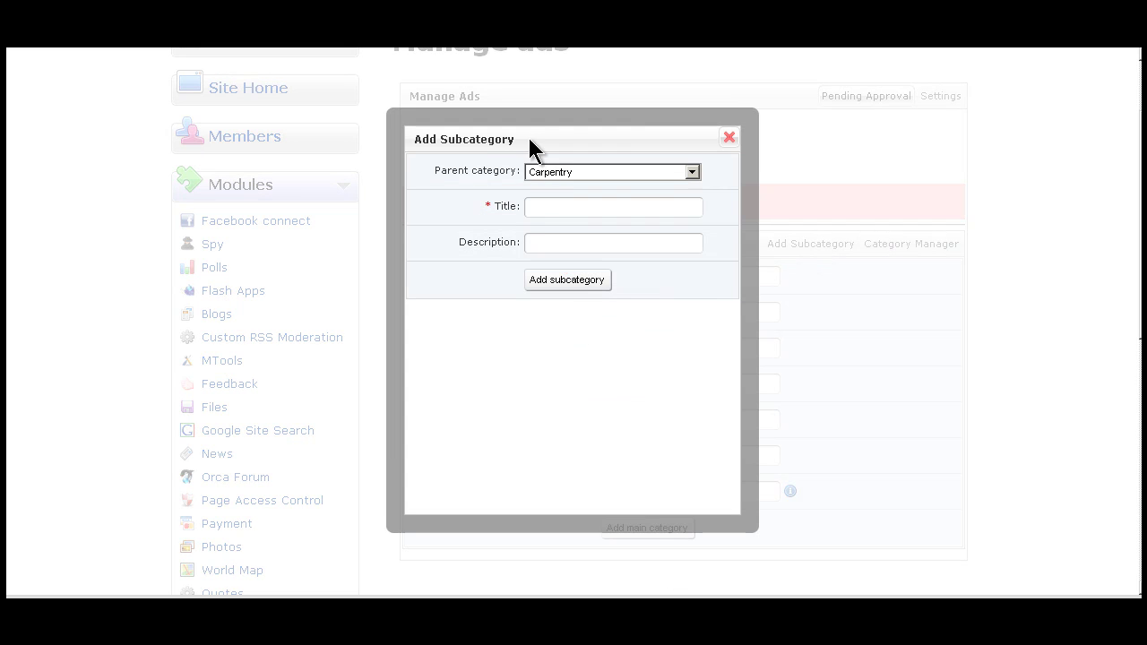
{"action": "left_click", "coordinate": [692, 174]}
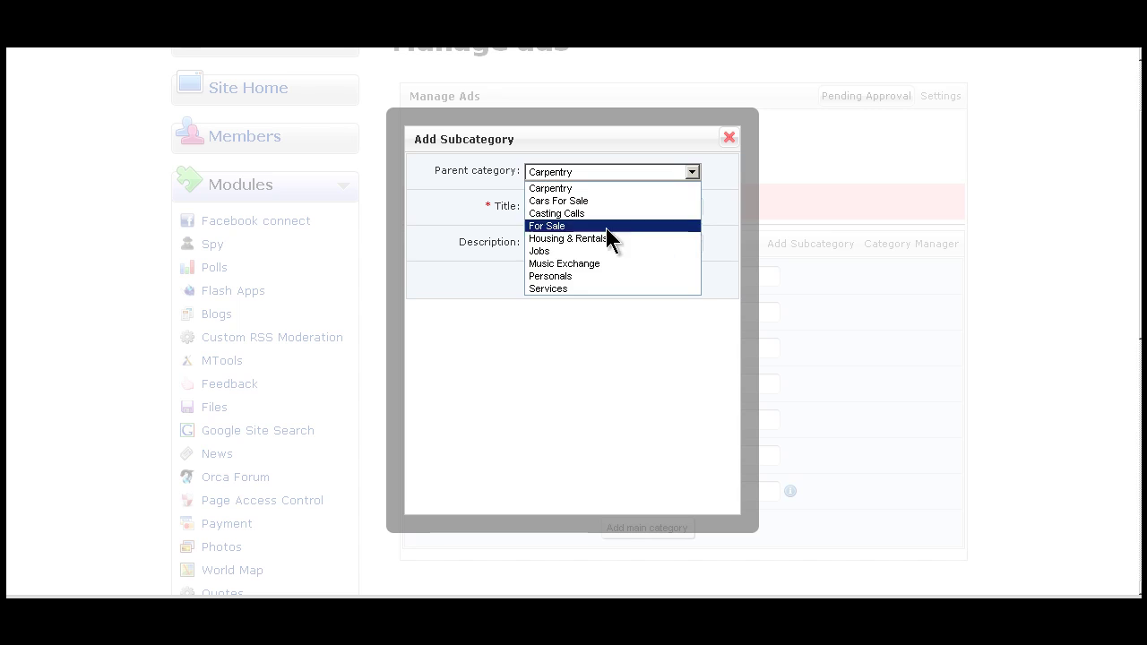
{"action": "left_click", "coordinate": [541, 285]}
{"action": "left_click", "coordinate": [541, 210]}
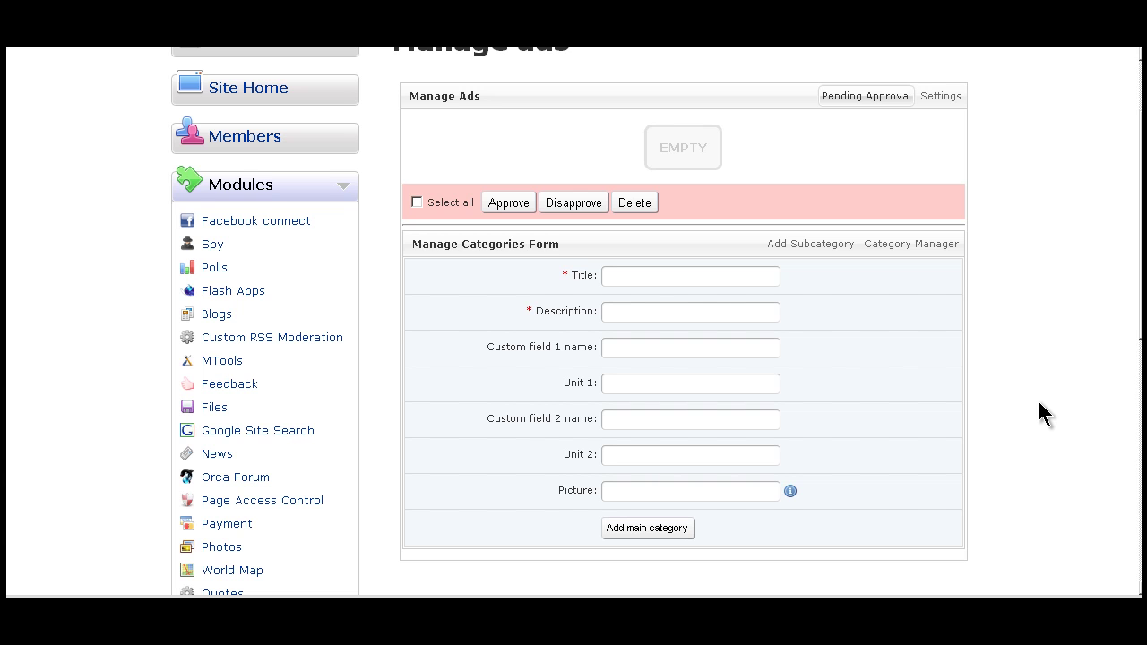
Switch to the hosting control panel, open phpMyAdmin and show the tables of the dev1rlf_dev1 database.
{"action": "scroll", "coordinate": [1036, 398], "scroll_direction": "up", "scroll_amount": 3}
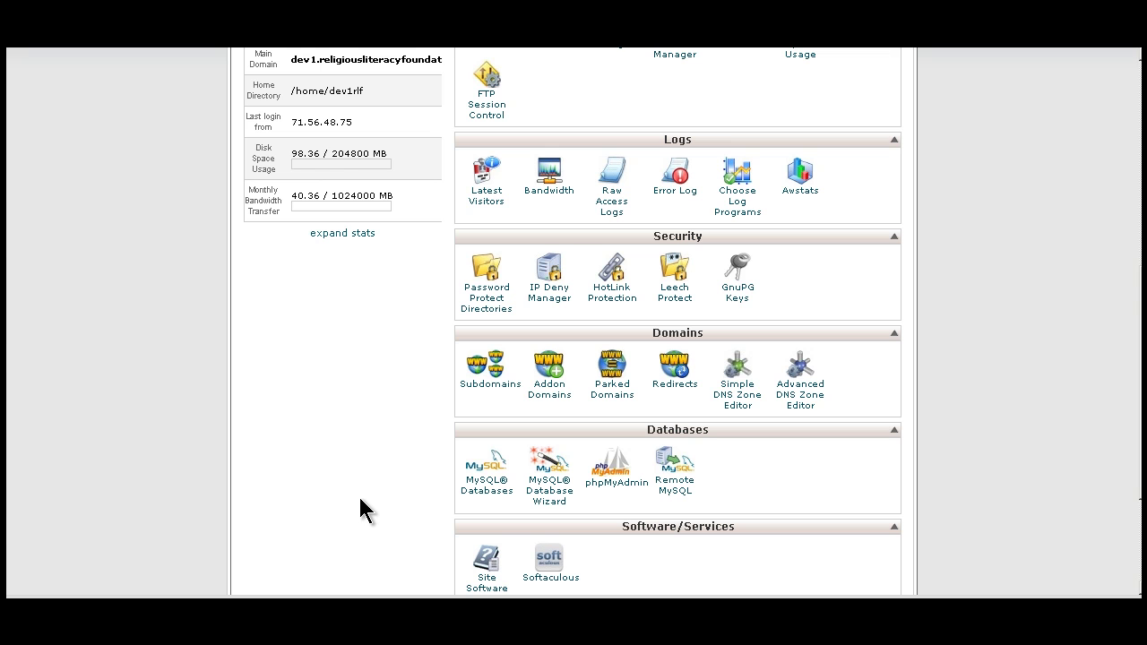
{"action": "scroll", "coordinate": [410, 452], "scroll_direction": "down", "scroll_amount": 4}
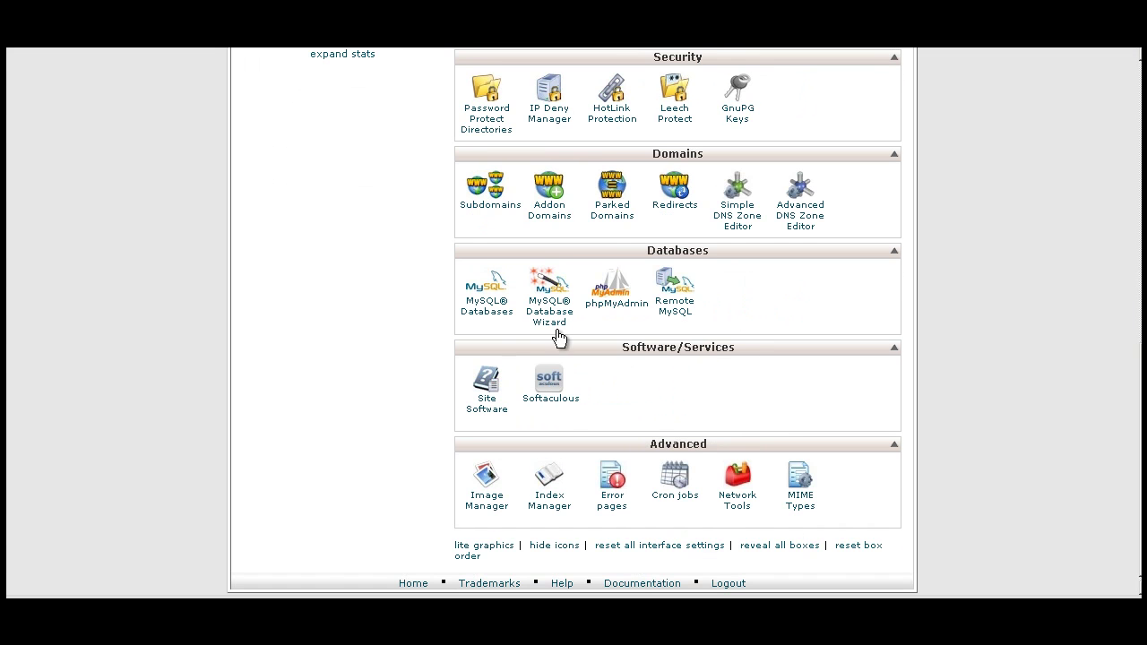
{"action": "left_click", "coordinate": [607, 306]}
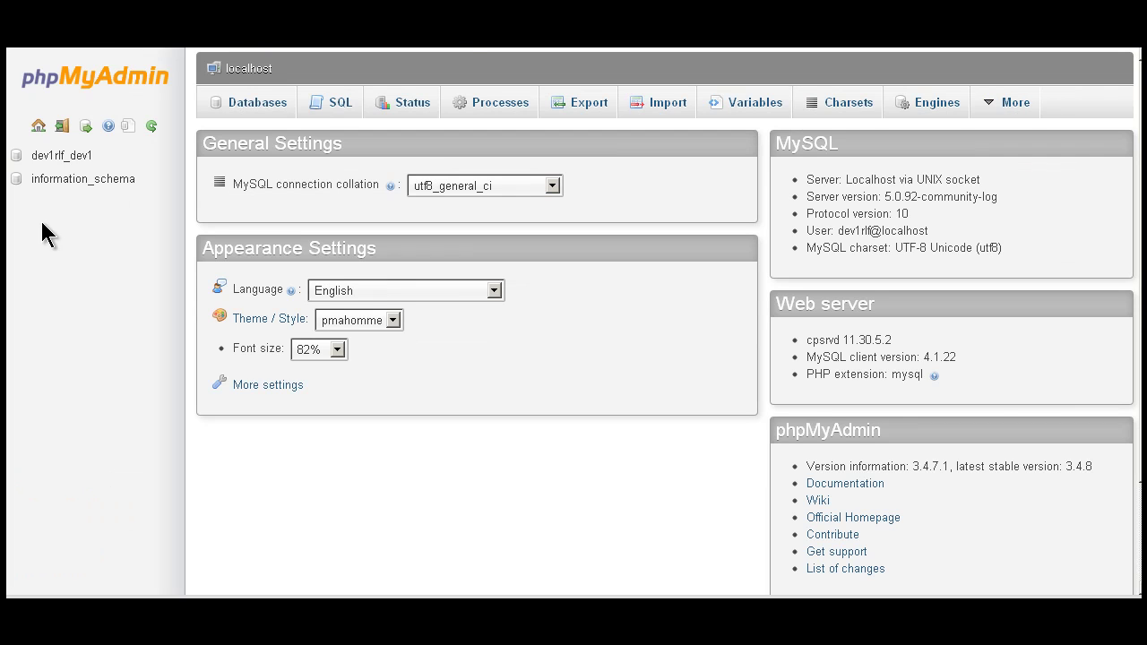
{"action": "left_click", "coordinate": [56, 158]}
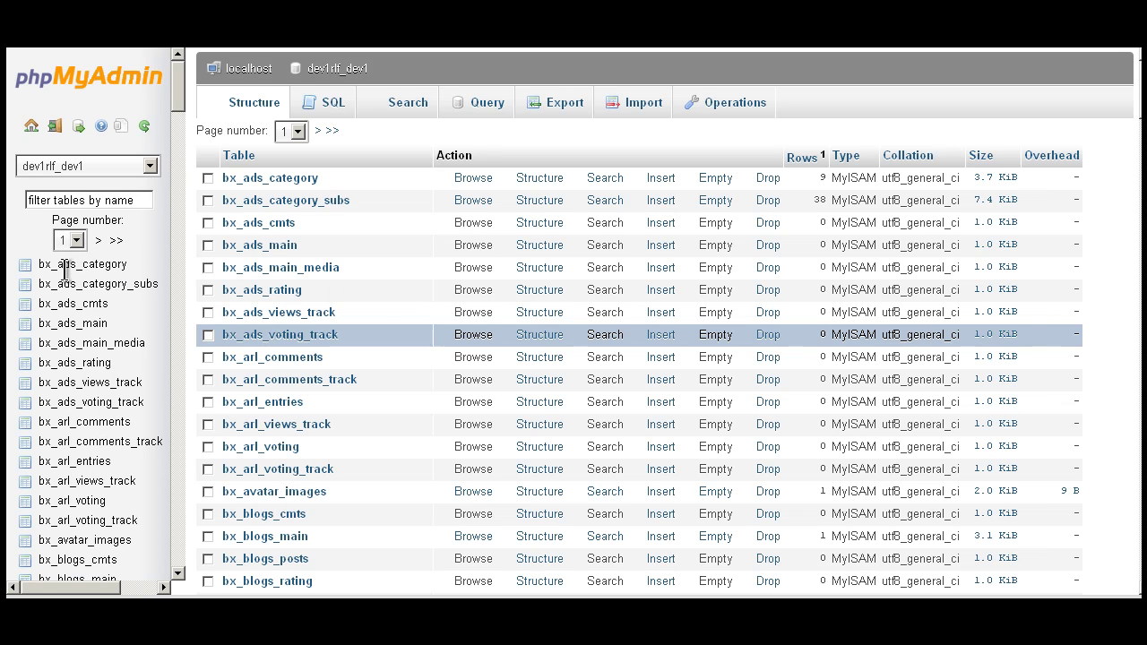
Browse the rows of the bx_ads_category table to review the main ad categories.
{"action": "scroll", "coordinate": [76, 310], "scroll_direction": "down", "scroll_amount": 2}
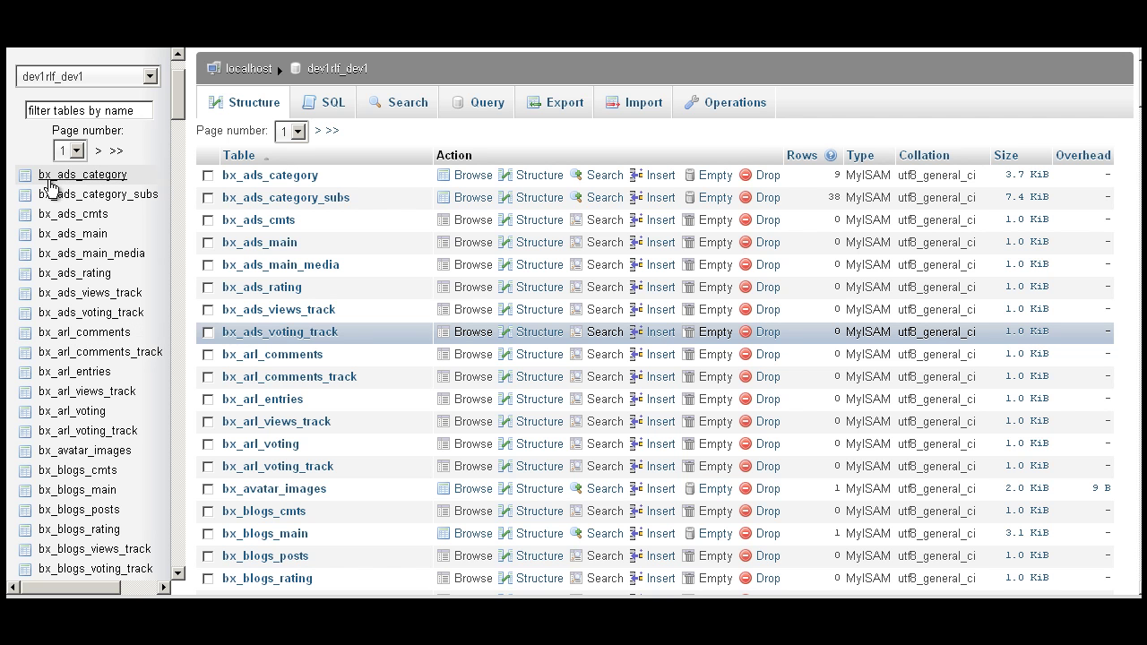
{"action": "left_click", "coordinate": [92, 185]}
{"action": "scroll", "coordinate": [609, 412], "scroll_direction": "down", "scroll_amount": 2}
{"action": "scroll", "coordinate": [609, 414], "scroll_direction": "down", "scroll_amount": 1}
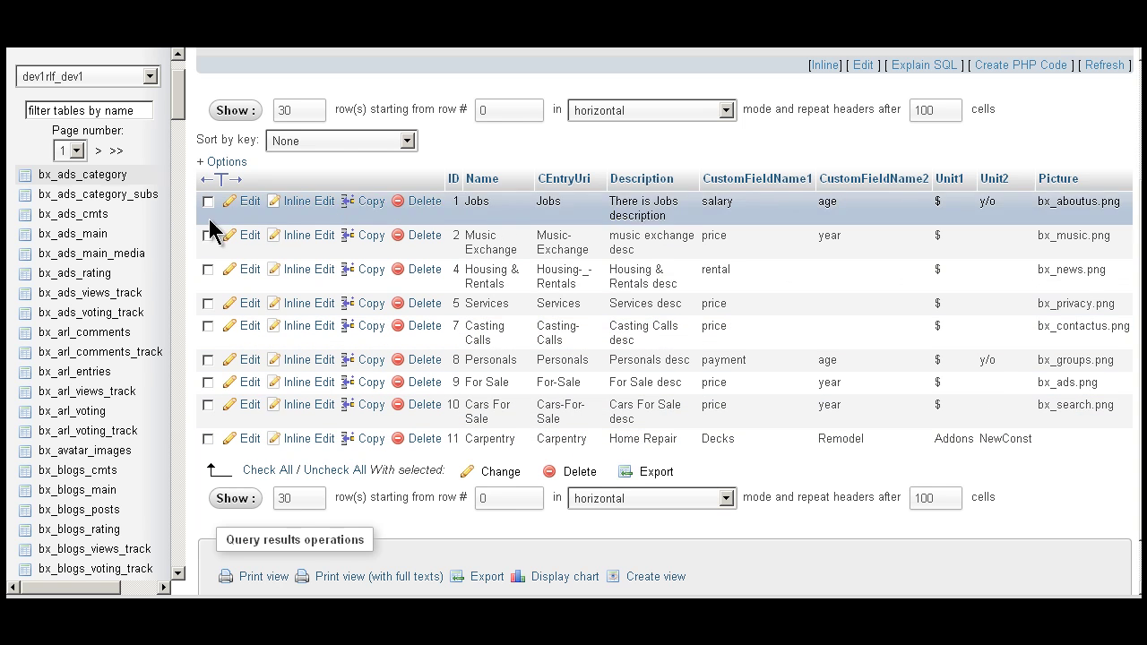
Browse the rows of the bx_ads_category_subs table to review the ad subcategories.
{"action": "left_click", "coordinate": [69, 205]}
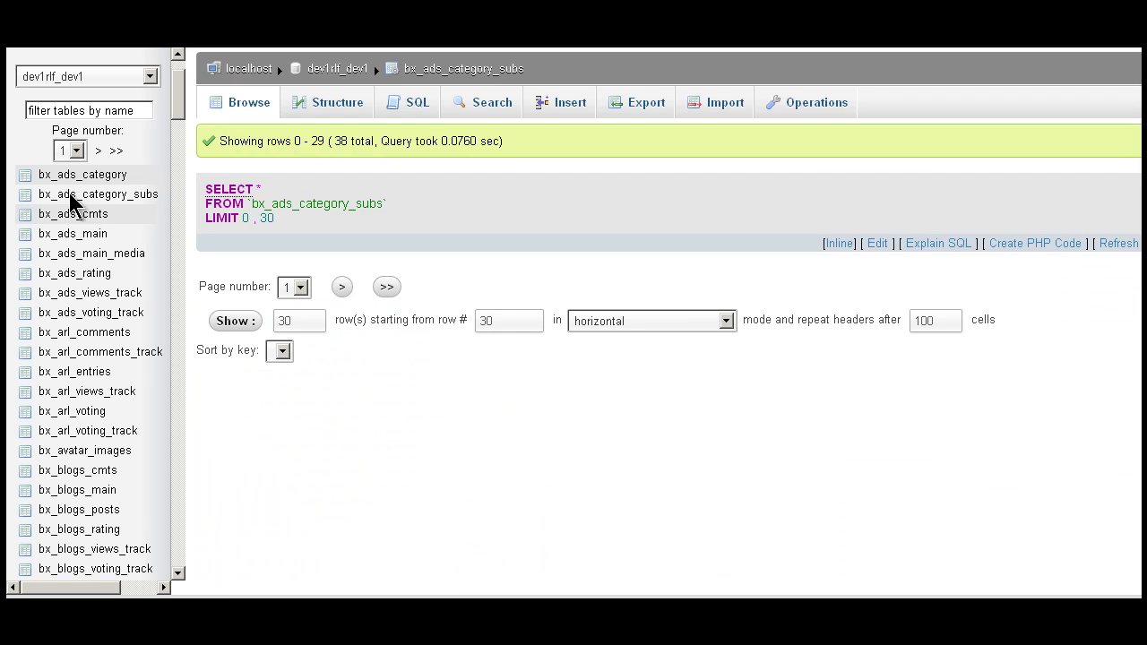
{"action": "scroll", "coordinate": [598, 417], "scroll_direction": "down", "scroll_amount": 2}
{"action": "scroll", "coordinate": [598, 417], "scroll_direction": "down", "scroll_amount": 7}
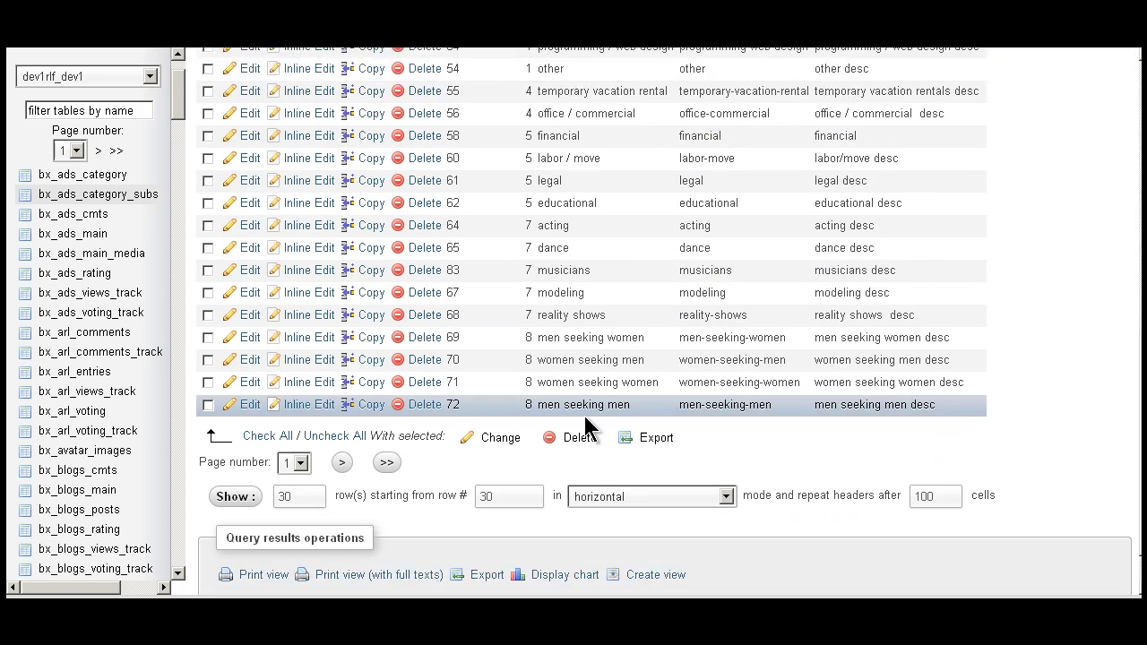
{"action": "scroll", "coordinate": [586, 327], "scroll_direction": "up", "scroll_amount": 5}
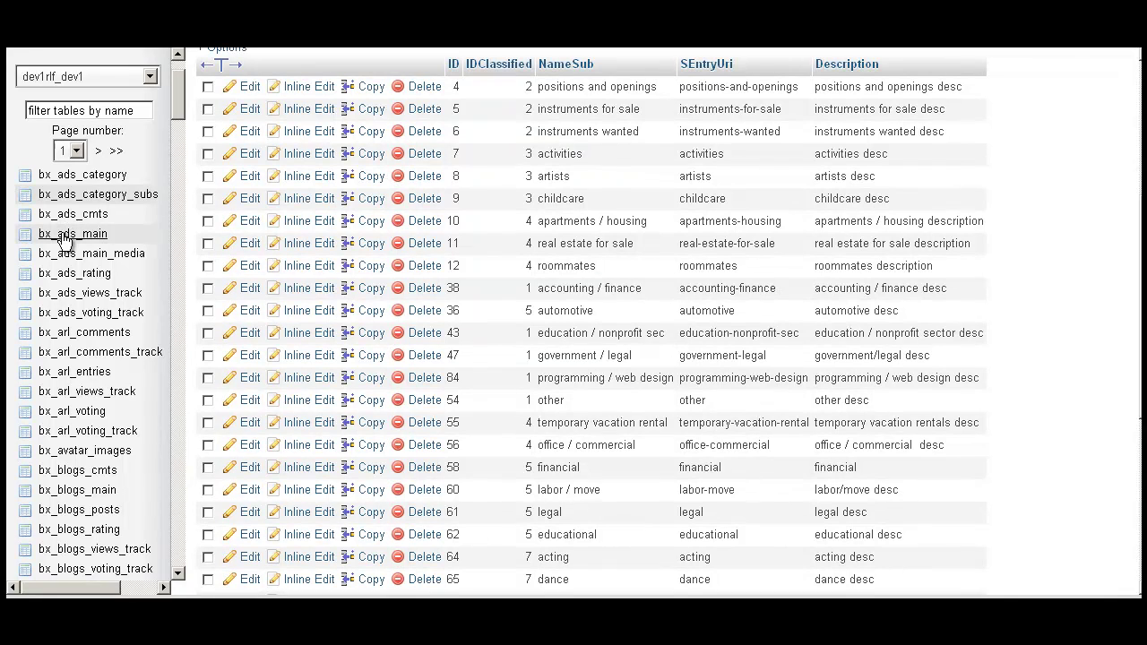
Look through the database's table list for further tables that hold categories.
{"action": "scroll", "coordinate": [90, 251], "scroll_direction": "down", "scroll_amount": 5}
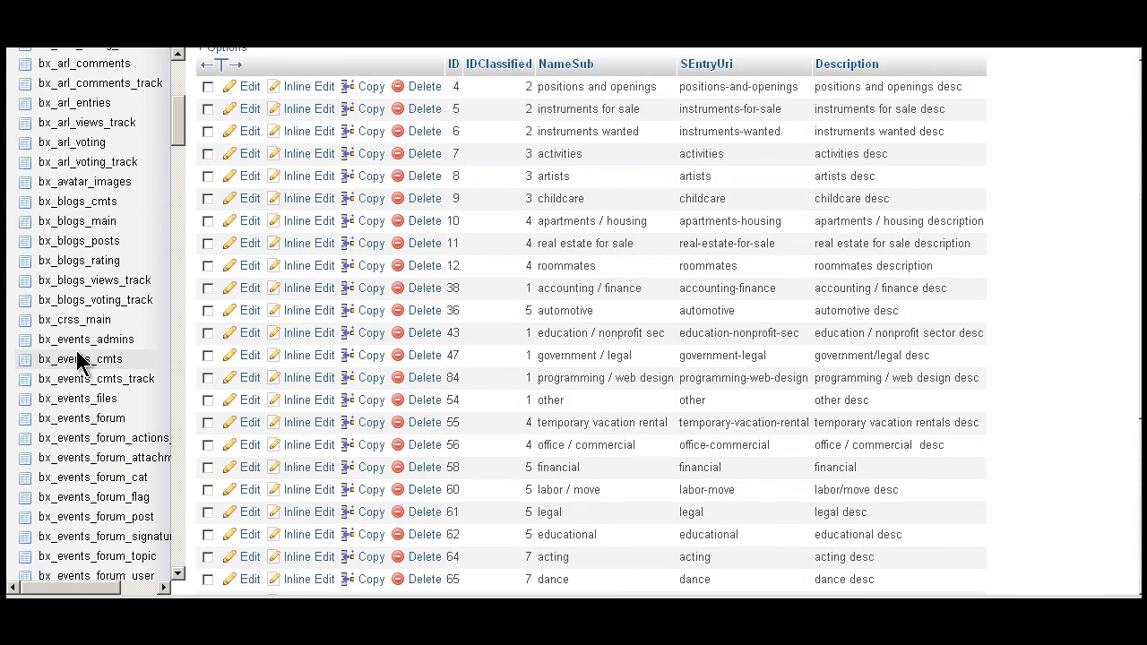
{"action": "scroll", "coordinate": [80, 371], "scroll_direction": "down", "scroll_amount": 10}
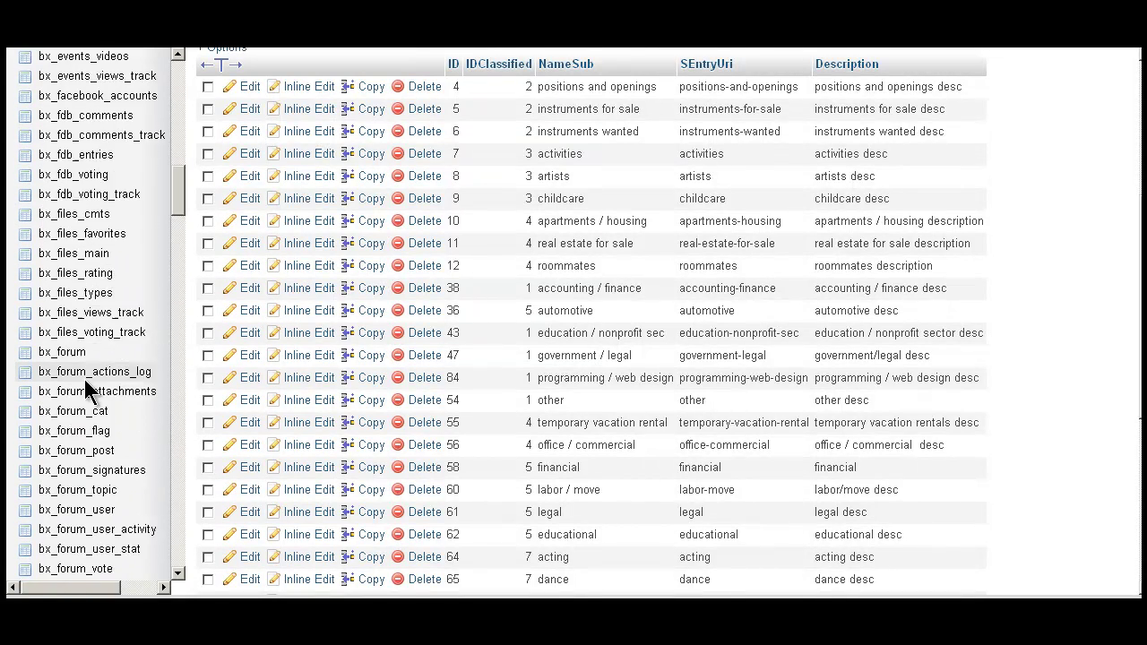
{"action": "scroll", "coordinate": [99, 387], "scroll_direction": "down", "scroll_amount": 3}
{"action": "left_click_drag", "start_coordinate": [179, 231], "coordinate": [179, 564]}
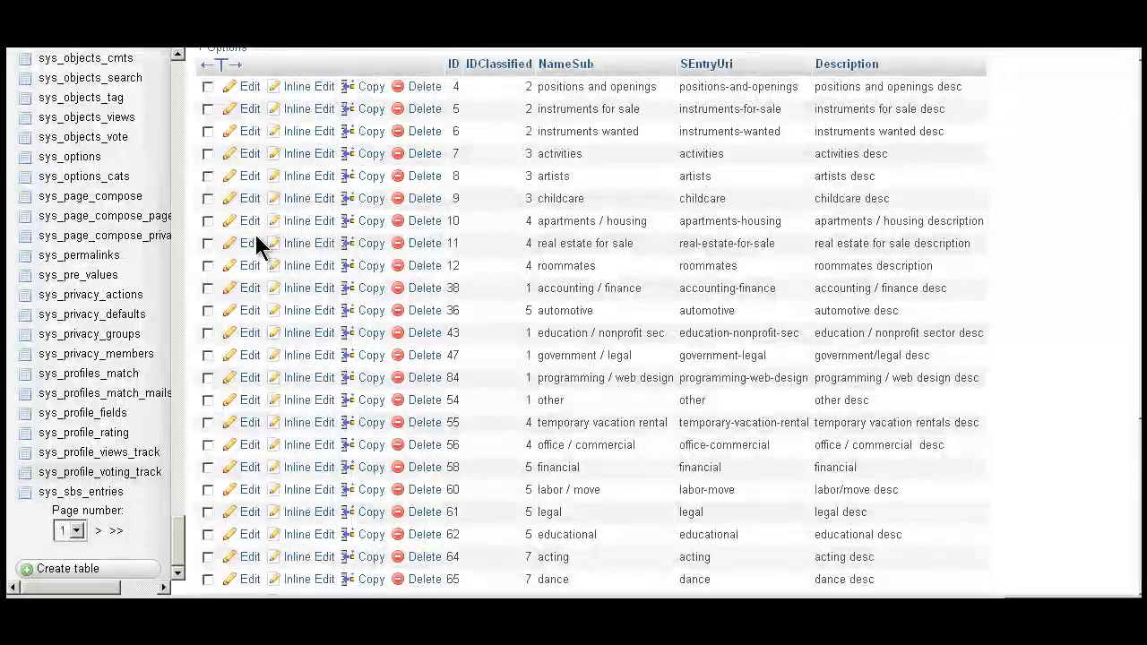
{"action": "scroll", "coordinate": [628, 180], "scroll_direction": "up", "scroll_amount": 1}
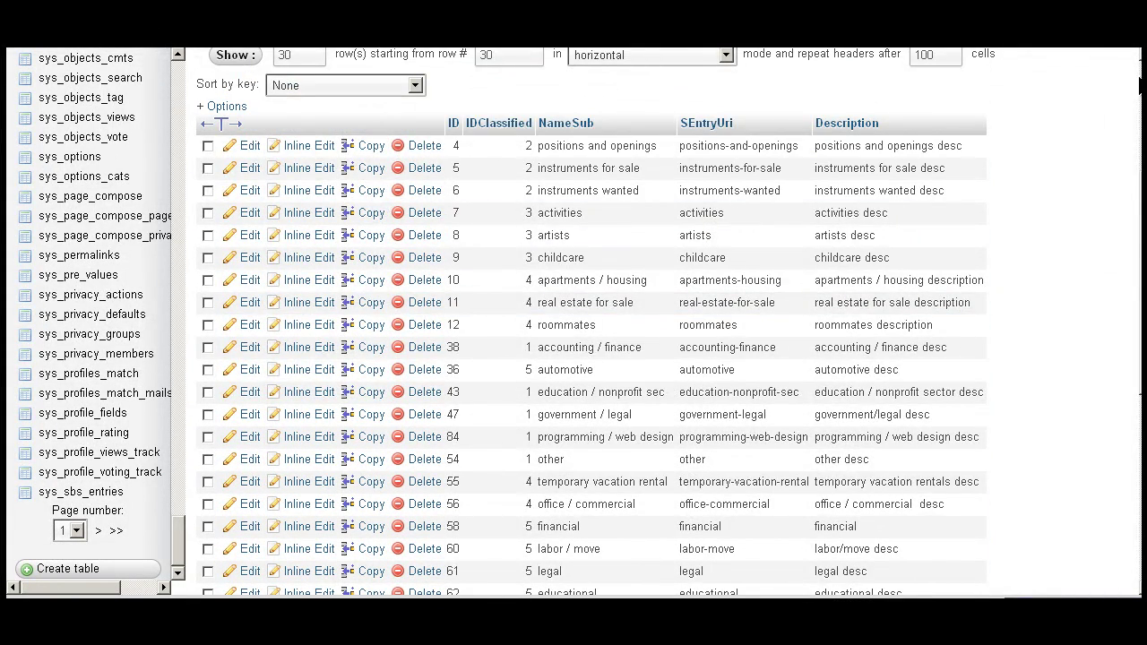
{"action": "scroll", "coordinate": [1135, 82], "scroll_direction": "up", "scroll_amount": 3}
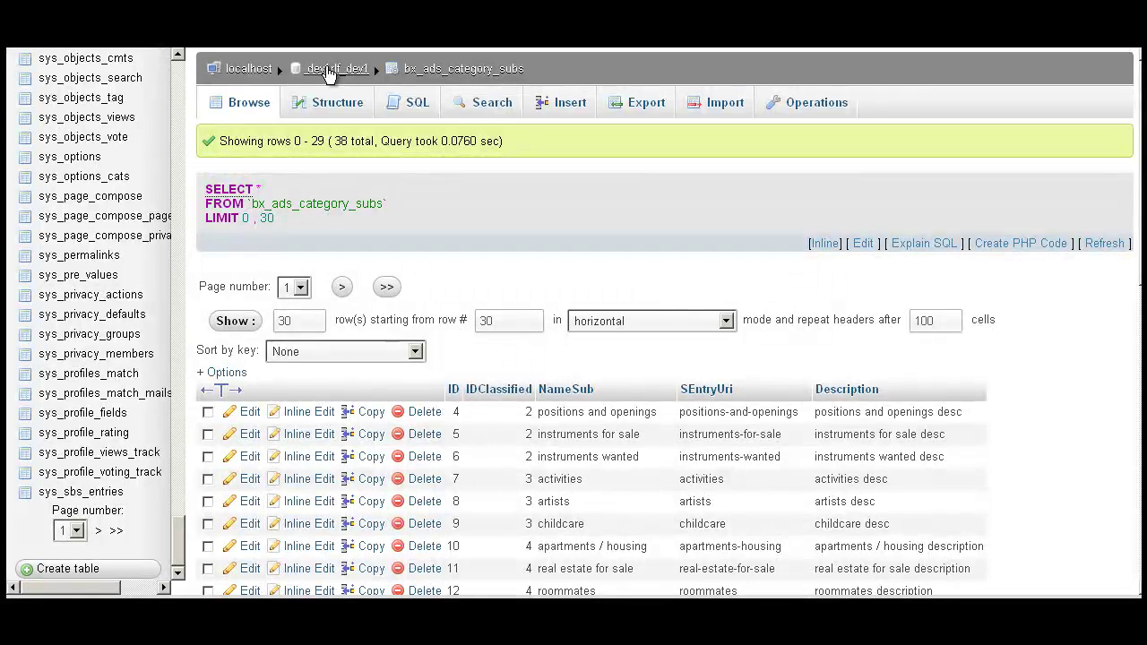
Search all tables of the dev1rlf_dev1 database for at least one of the words "Houston The Man".
{"action": "left_click", "coordinate": [329, 72]}
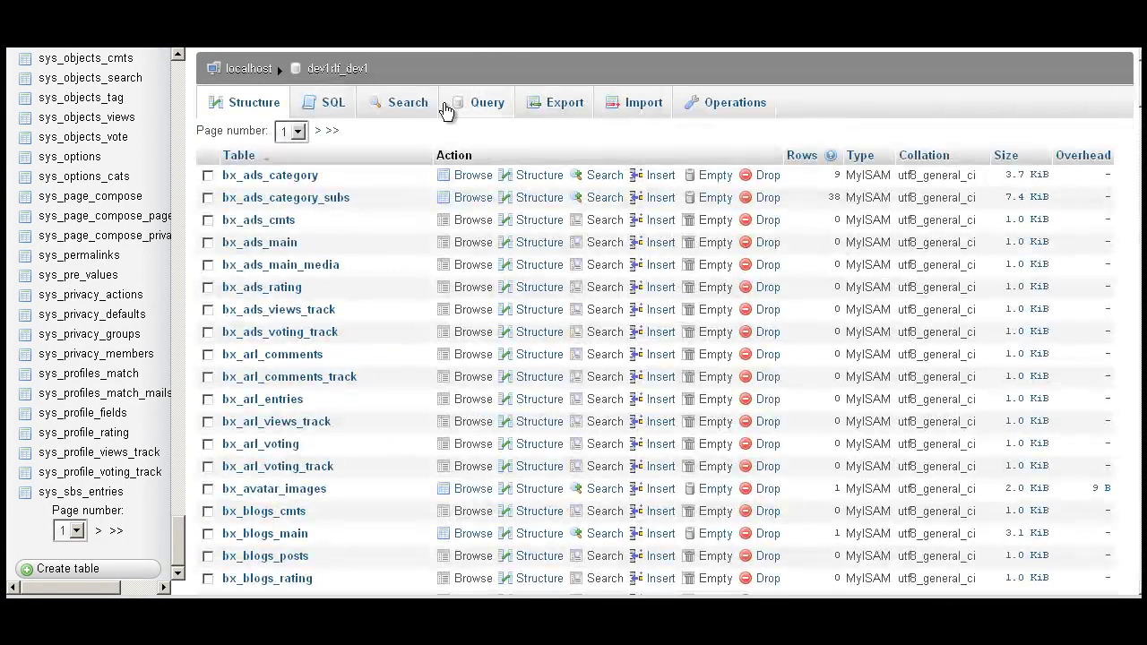
{"action": "left_click", "coordinate": [400, 112]}
{"action": "left_click", "coordinate": [537, 197]}
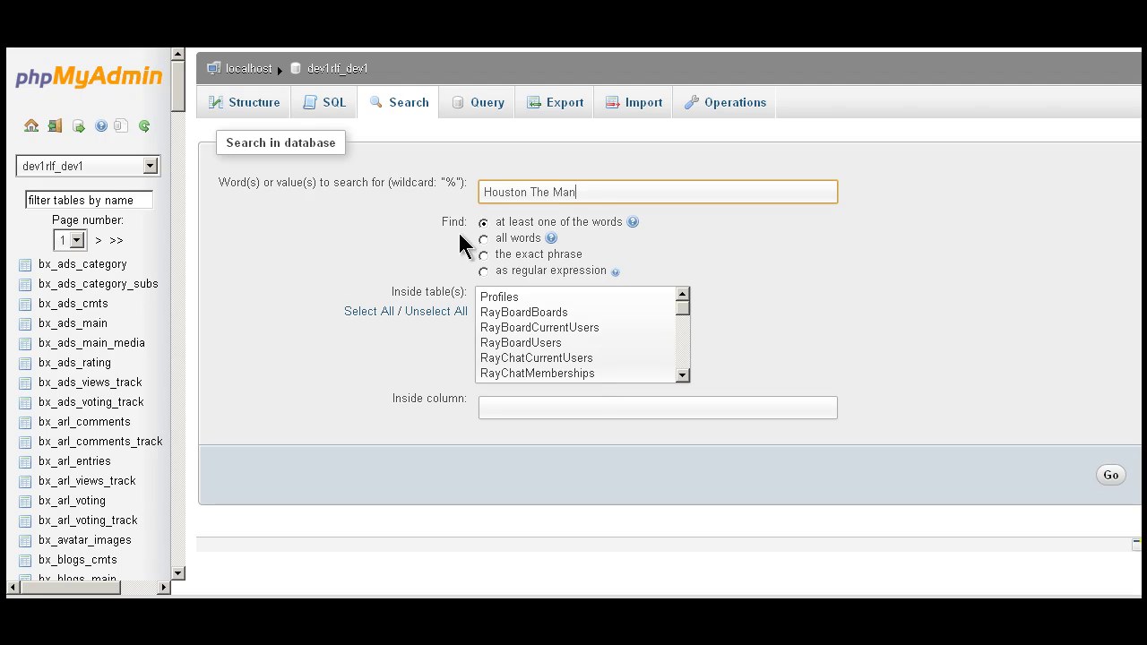
{"action": "left_click", "coordinate": [363, 315]}
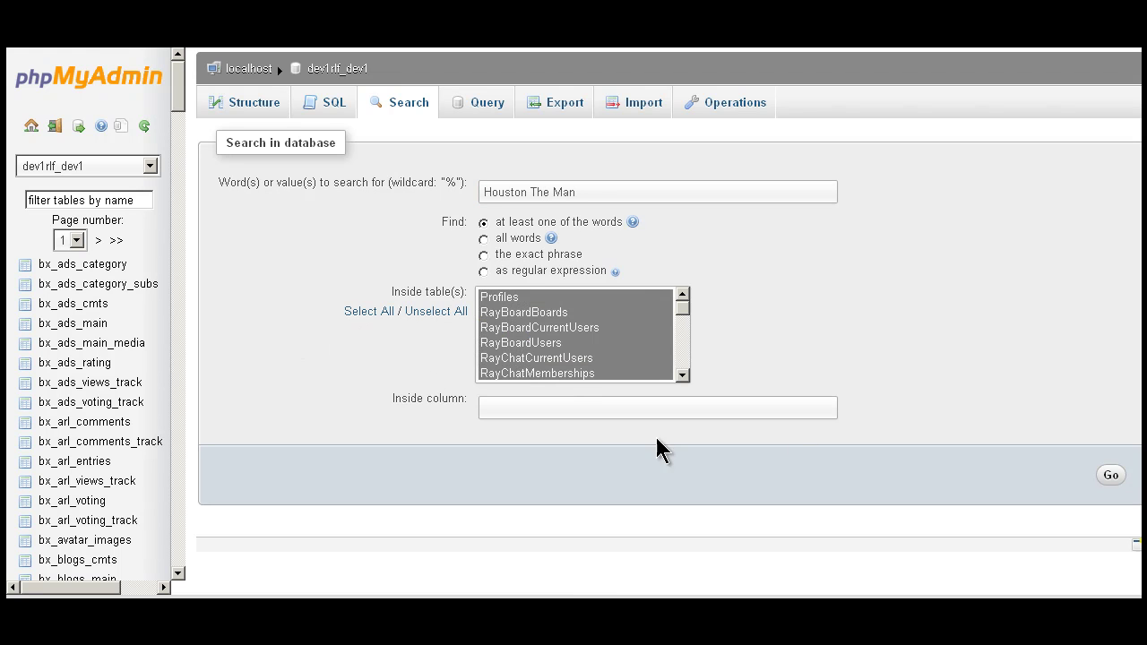
{"action": "left_click", "coordinate": [1110, 478]}
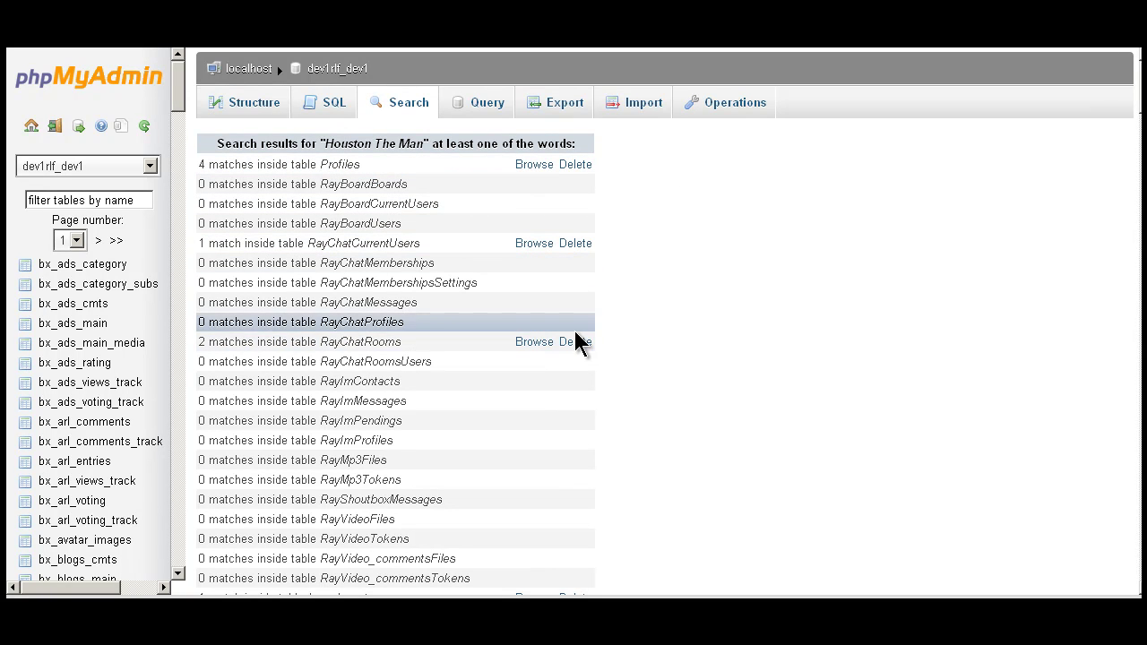
Examine the search results table by table to find where the site's module categories are stored.
{"action": "scroll", "coordinate": [758, 356], "scroll_direction": "down", "scroll_amount": 3}
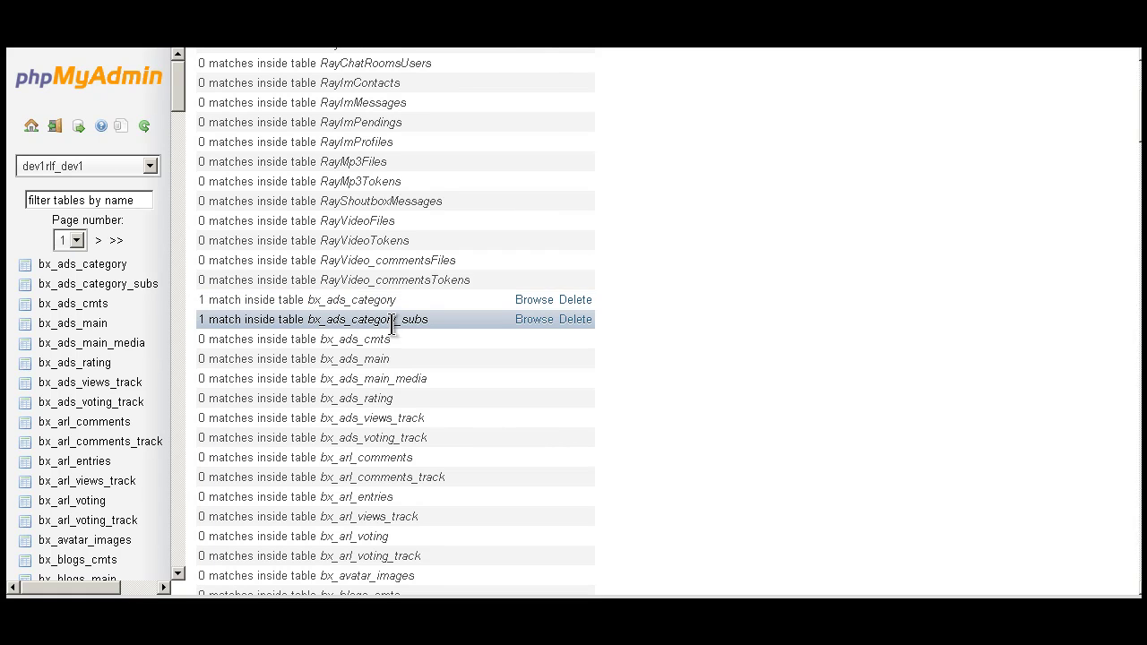
{"action": "scroll", "coordinate": [697, 322], "scroll_direction": "down", "scroll_amount": 3}
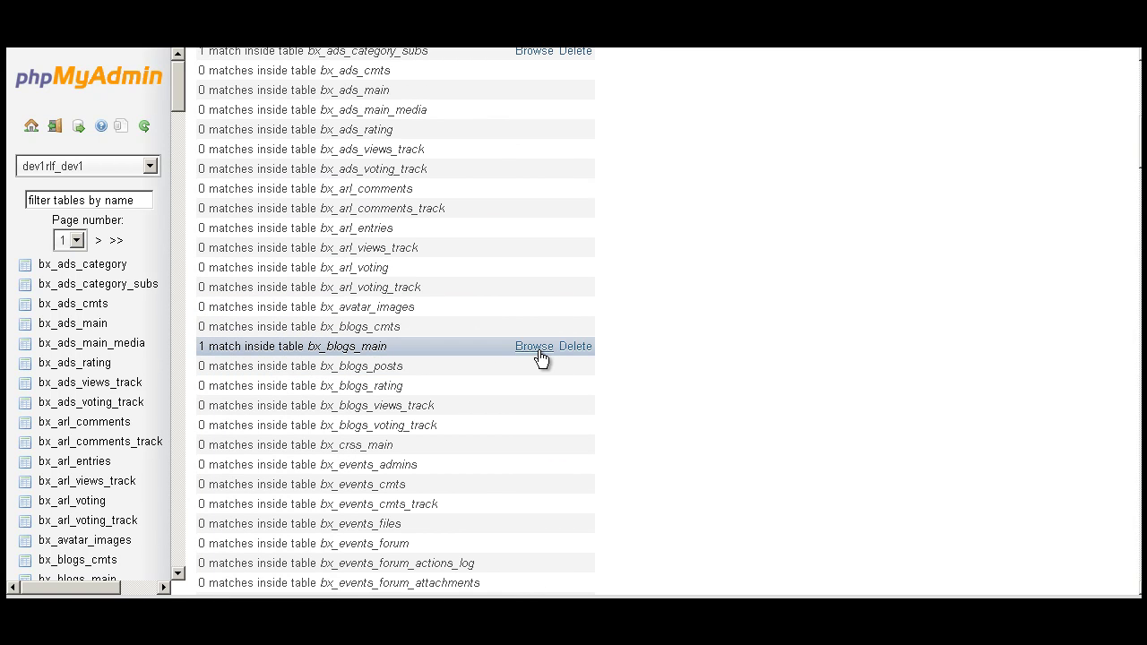
{"action": "scroll", "coordinate": [733, 359], "scroll_direction": "down", "scroll_amount": 15}
{"action": "scroll", "coordinate": [721, 363], "scroll_direction": "down", "scroll_amount": 20}
{"action": "scroll", "coordinate": [704, 345], "scroll_direction": "up", "scroll_amount": 4}
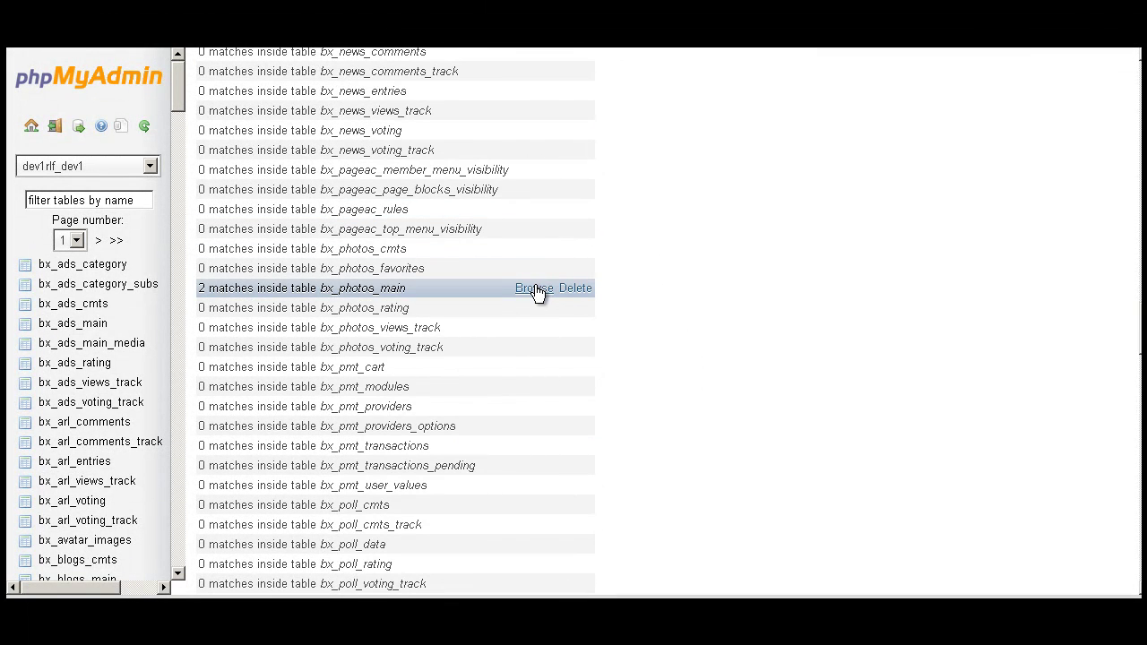
{"action": "scroll", "coordinate": [614, 345], "scroll_direction": "down", "scroll_amount": 3}
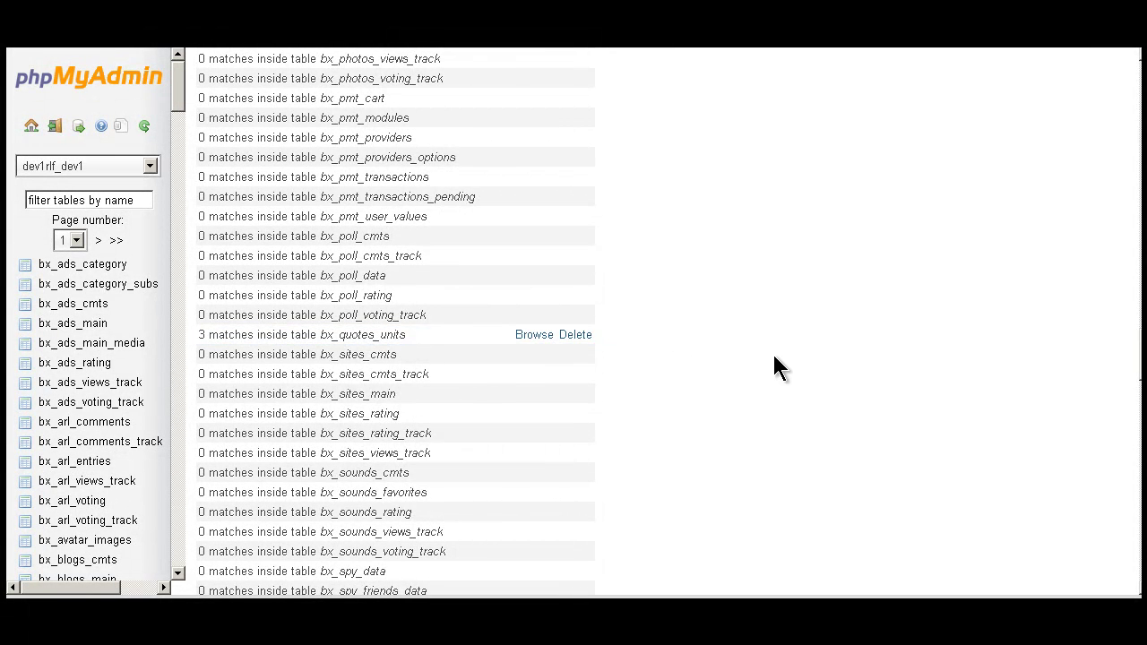
{"action": "scroll", "coordinate": [776, 366], "scroll_direction": "down", "scroll_amount": 3}
{"action": "scroll", "coordinate": [538, 318], "scroll_direction": "down", "scroll_amount": 1}
{"action": "scroll", "coordinate": [667, 350], "scroll_direction": "down", "scroll_amount": 2}
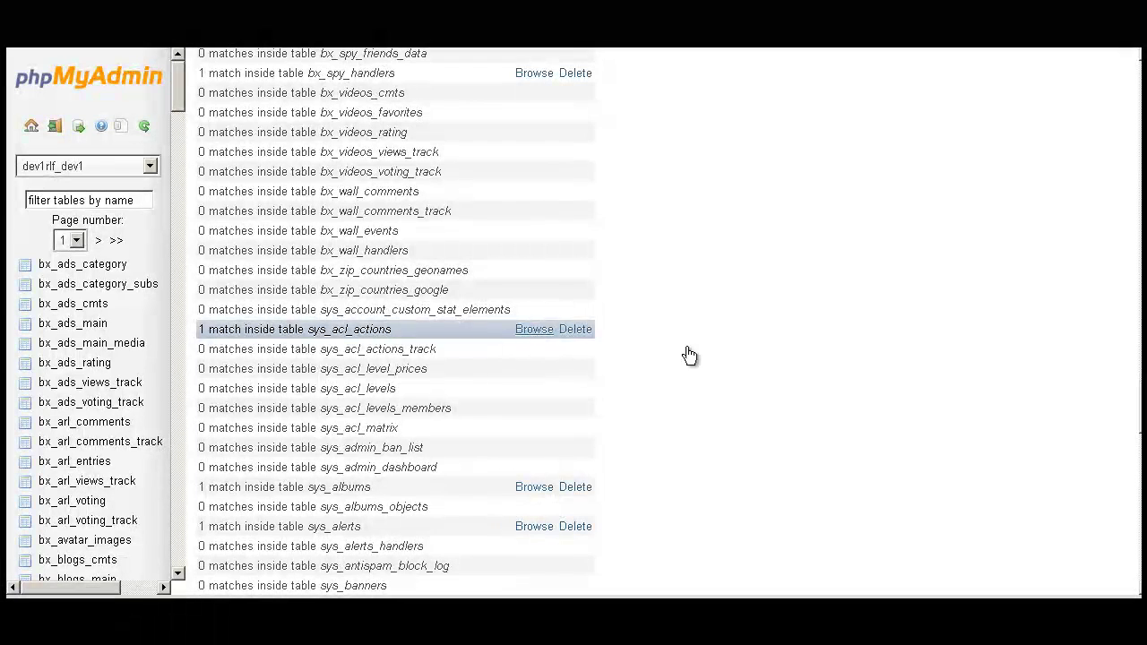
{"action": "scroll", "coordinate": [644, 447], "scroll_direction": "down", "scroll_amount": 2}
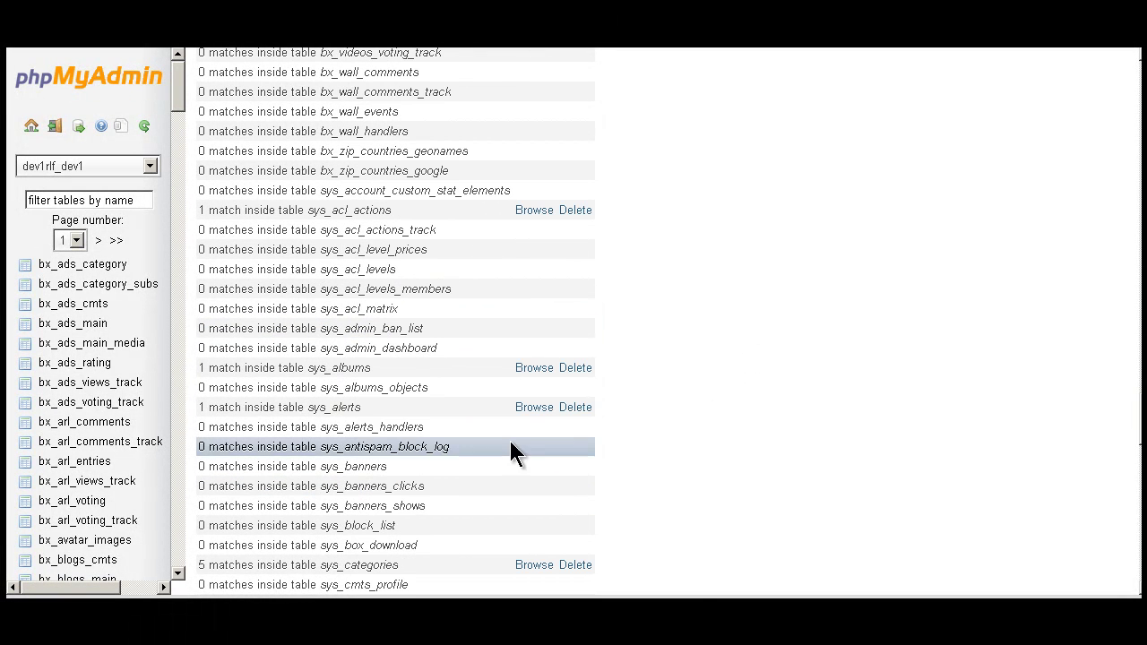
Browse the search matches inside the sys_categories table.
{"action": "scroll", "coordinate": [667, 418], "scroll_direction": "down", "scroll_amount": 2}
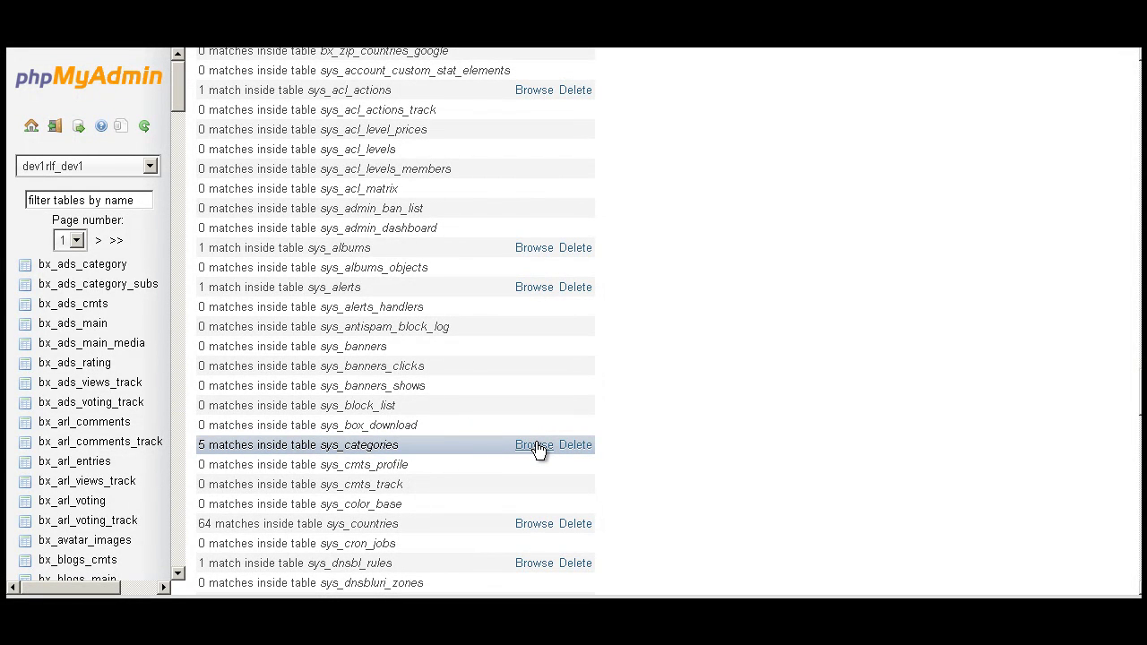
{"action": "scroll", "coordinate": [541, 452], "scroll_direction": "down", "scroll_amount": 12}
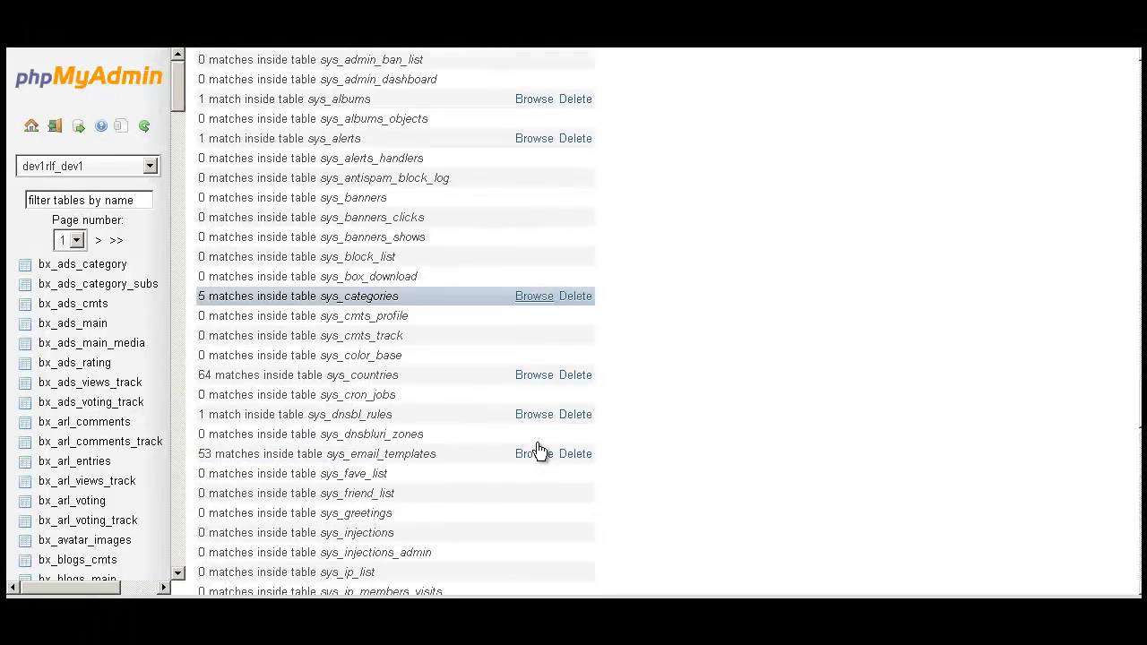
{"action": "scroll", "coordinate": [687, 461], "scroll_direction": "down", "scroll_amount": 15}
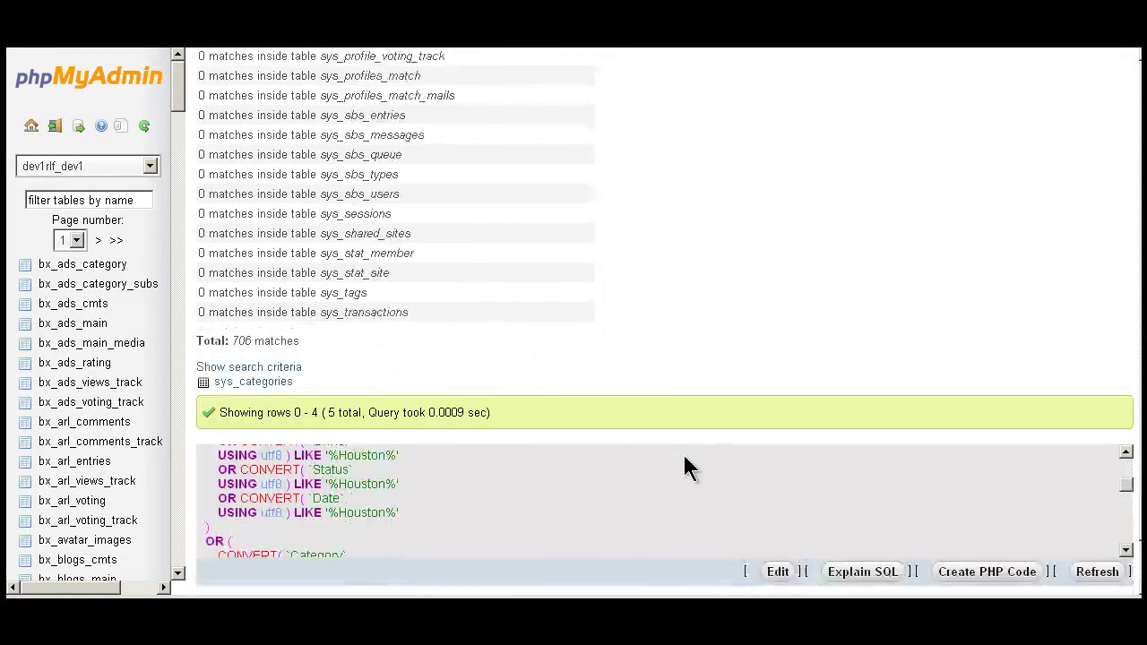
Delete the "Houston The Man" bx_blogs row from the sys_categories table and confirm the deletion.
{"action": "scroll", "coordinate": [957, 467], "scroll_direction": "down", "scroll_amount": 4}
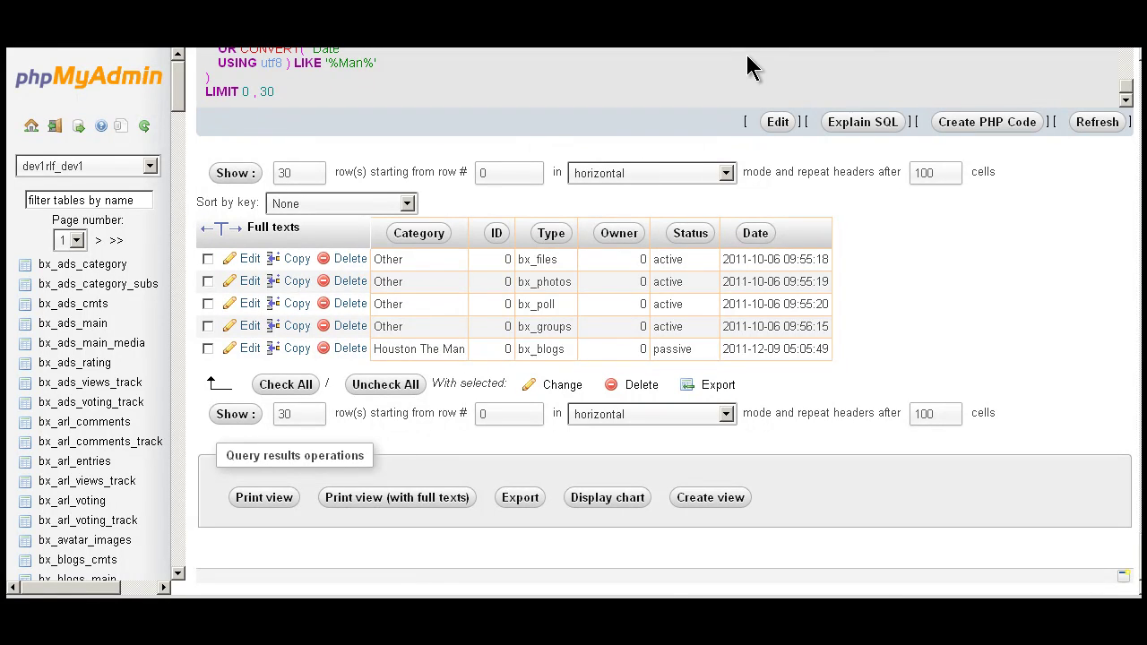
{"action": "left_click", "coordinate": [349, 348]}
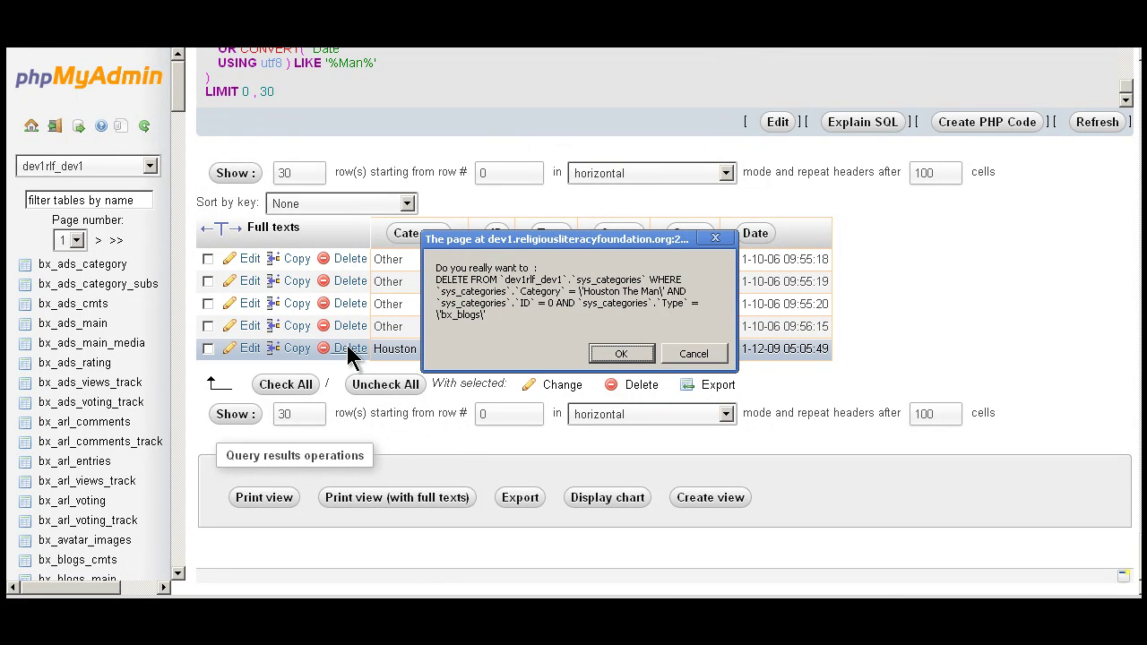
{"action": "left_click", "coordinate": [633, 358]}
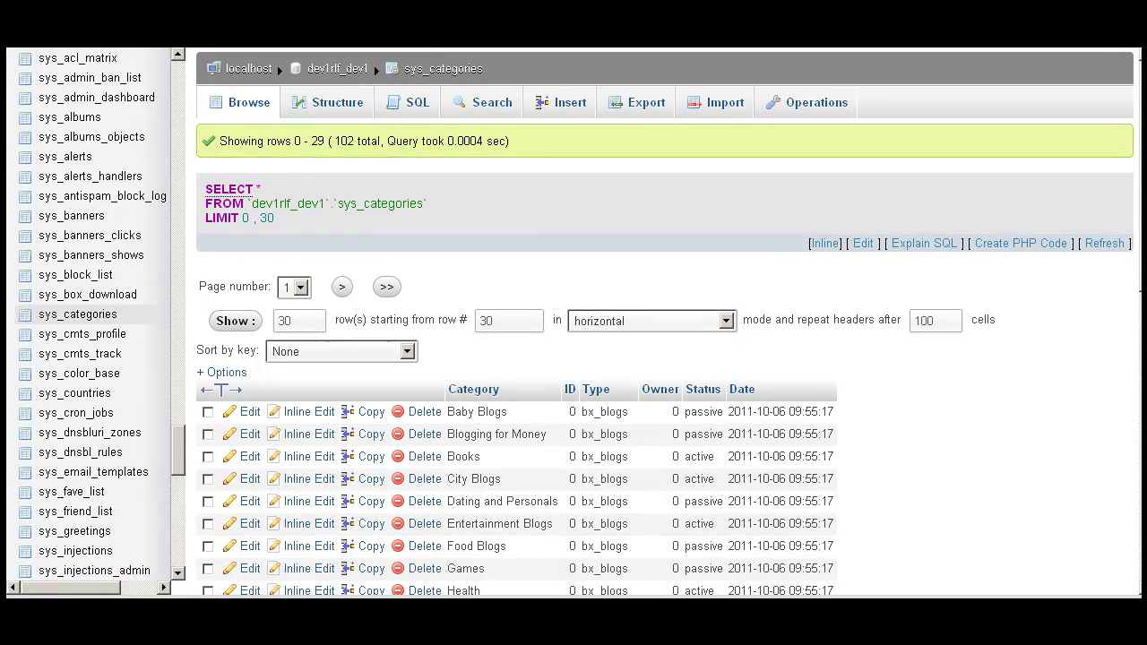
Delete the "BoonEx Products" bx_news row from the sys_categories table and confirm the deletion.
{"action": "scroll", "coordinate": [494, 298], "scroll_direction": "down", "scroll_amount": 3}
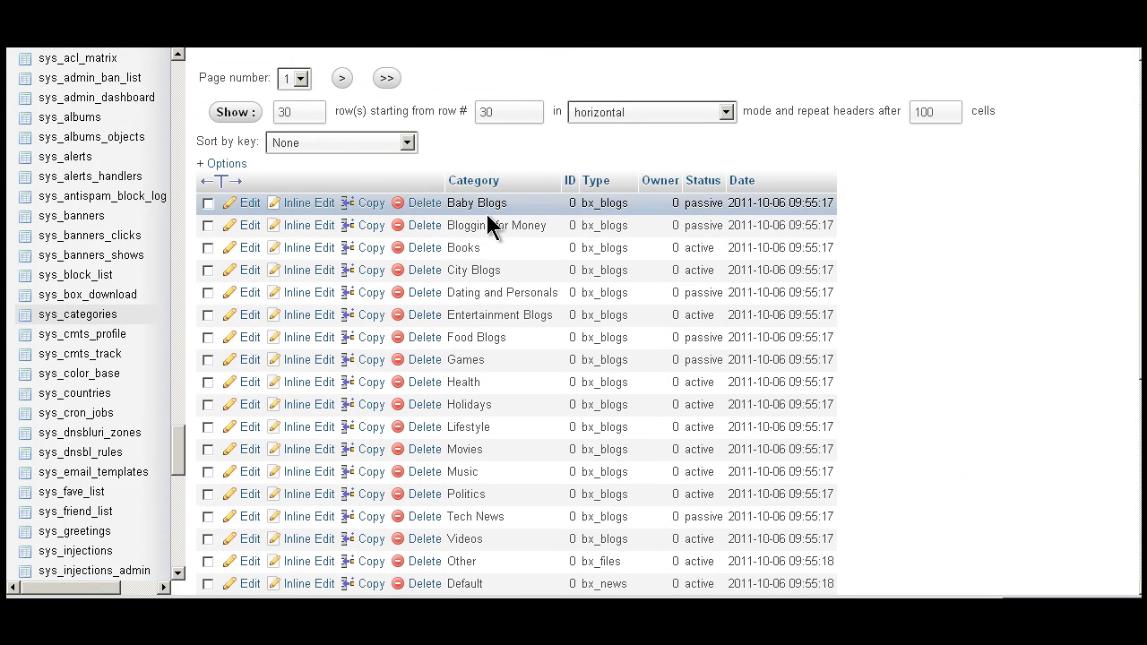
{"action": "scroll", "coordinate": [487, 223], "scroll_direction": "down", "scroll_amount": 4}
{"action": "scroll", "coordinate": [497, 352], "scroll_direction": "down", "scroll_amount": 2}
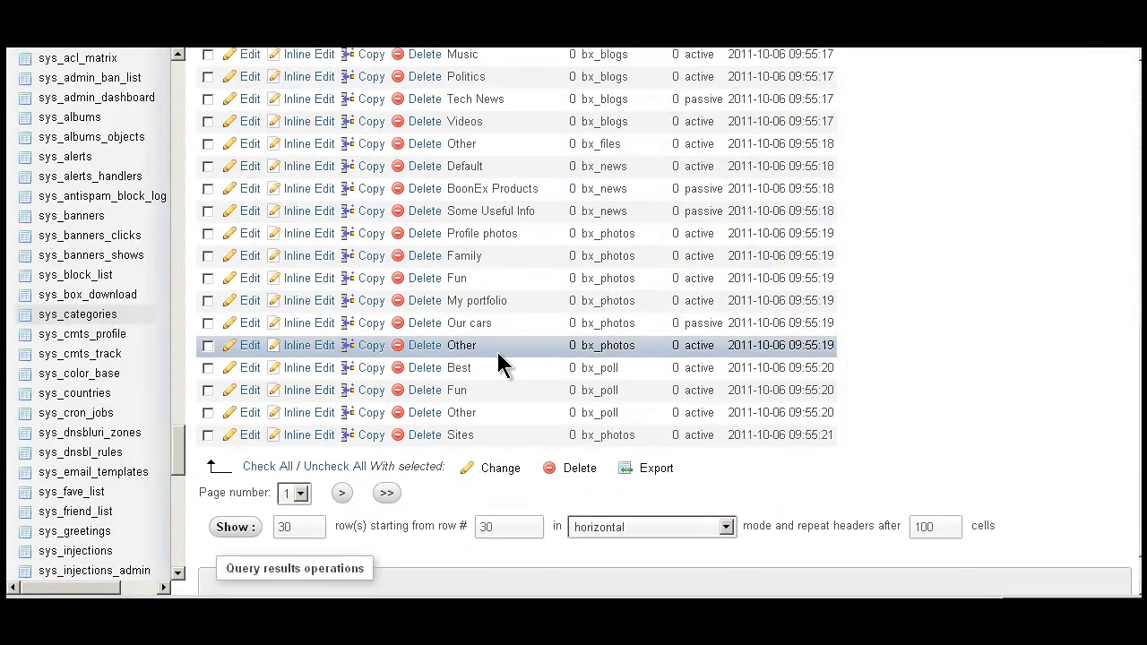
{"action": "scroll", "coordinate": [497, 352], "scroll_direction": "up", "scroll_amount": 1}
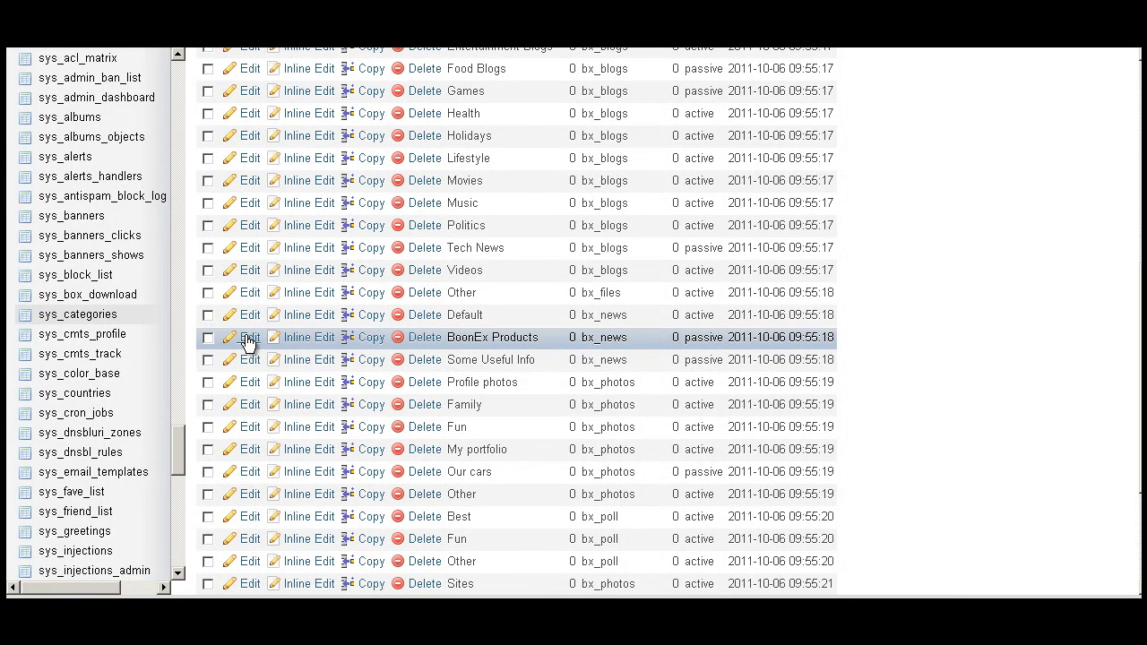
{"action": "scroll", "coordinate": [248, 342], "scroll_direction": "up", "scroll_amount": 1}
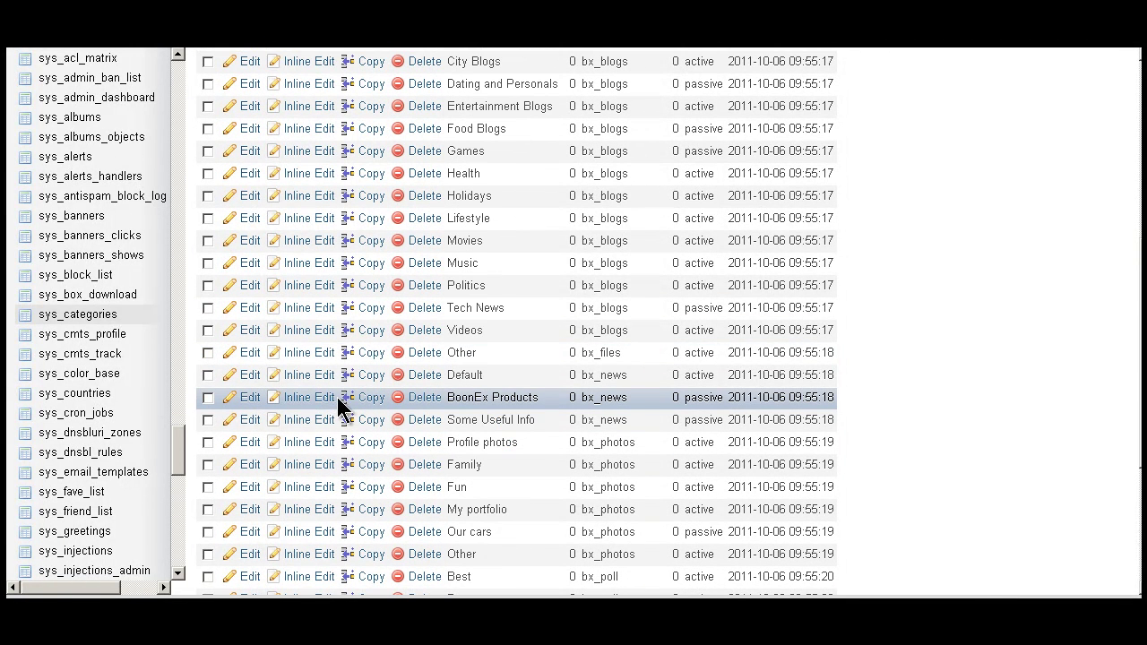
{"action": "left_click", "coordinate": [425, 406]}
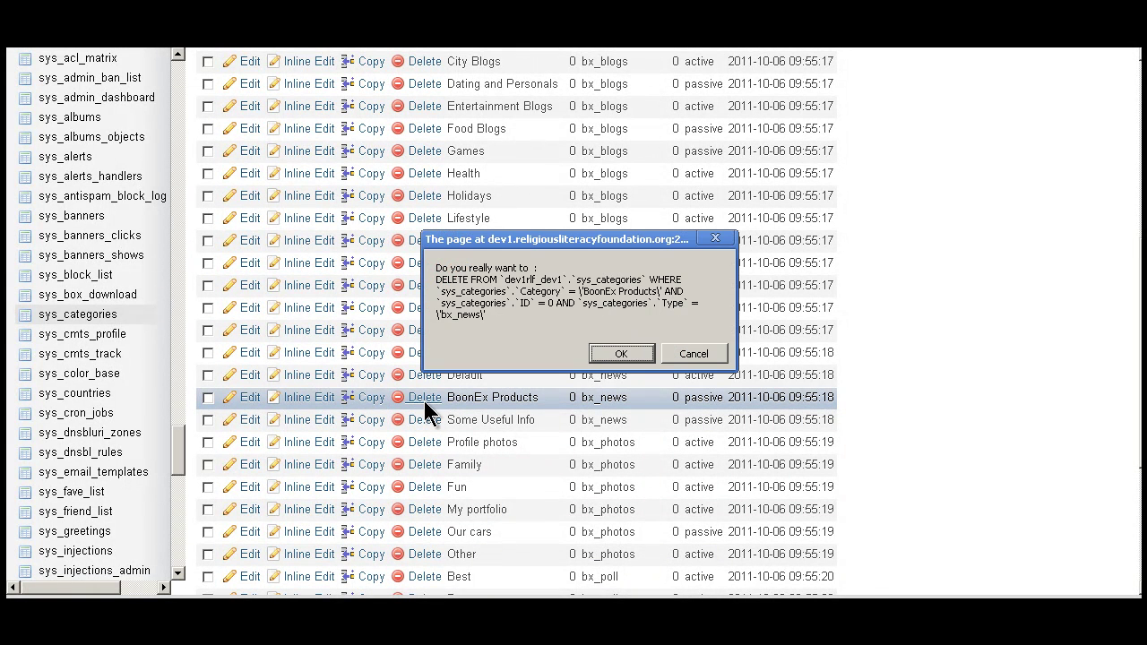
{"action": "left_click", "coordinate": [620, 355]}
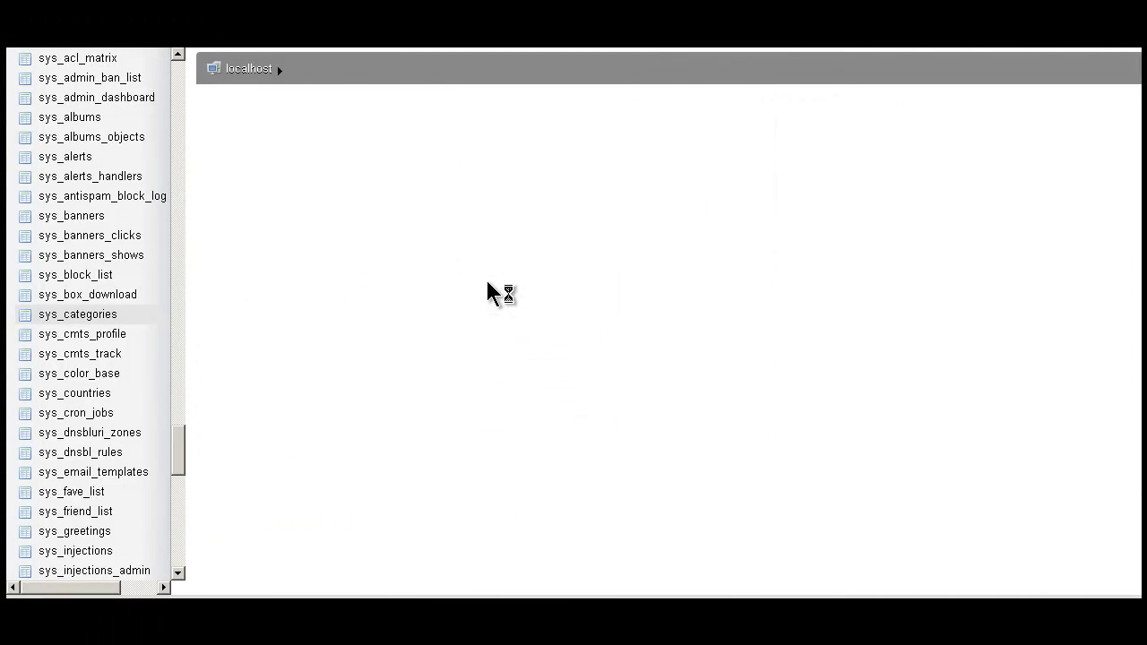
{"action": "scroll", "coordinate": [447, 367], "scroll_direction": "down", "scroll_amount": 1}
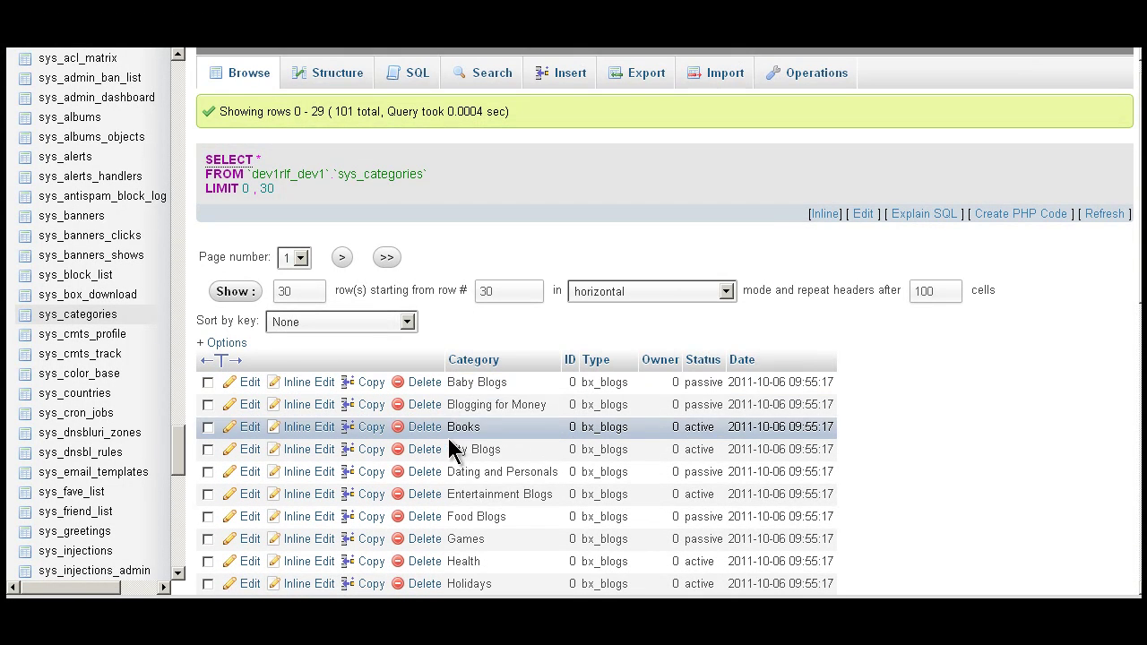
{"action": "scroll", "coordinate": [427, 430], "scroll_direction": "down", "scroll_amount": 3}
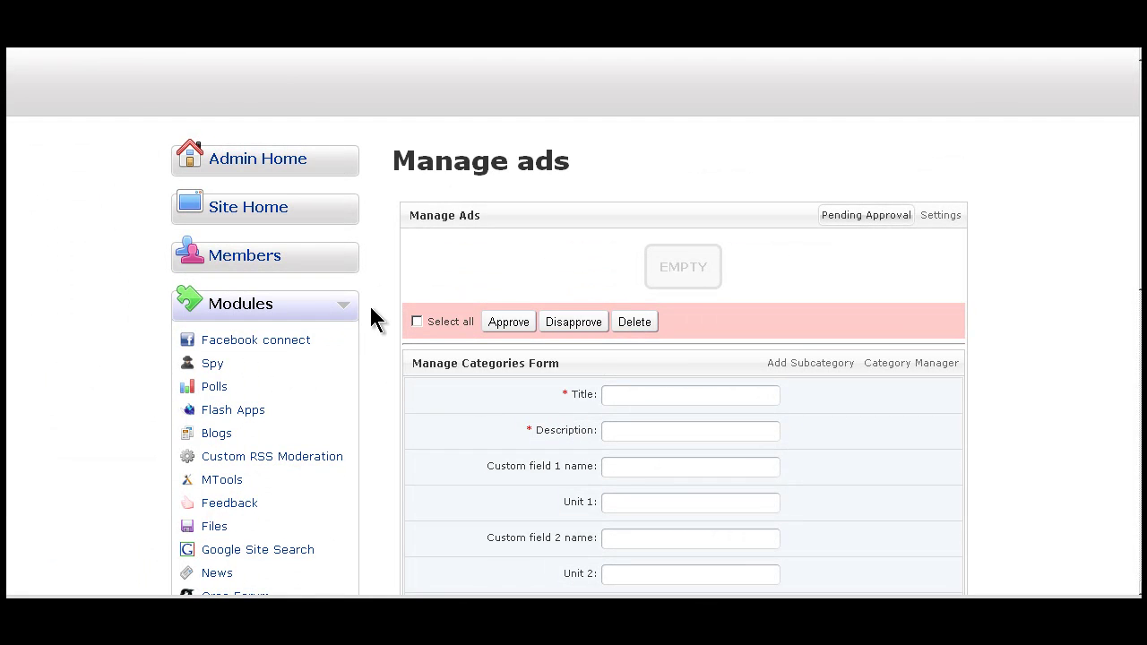
In the site administration, open Categories Settings and review the categories pending approval.
{"action": "left_click", "coordinate": [342, 309]}
{"action": "scroll", "coordinate": [341, 363], "scroll_direction": "down", "scroll_amount": 3}
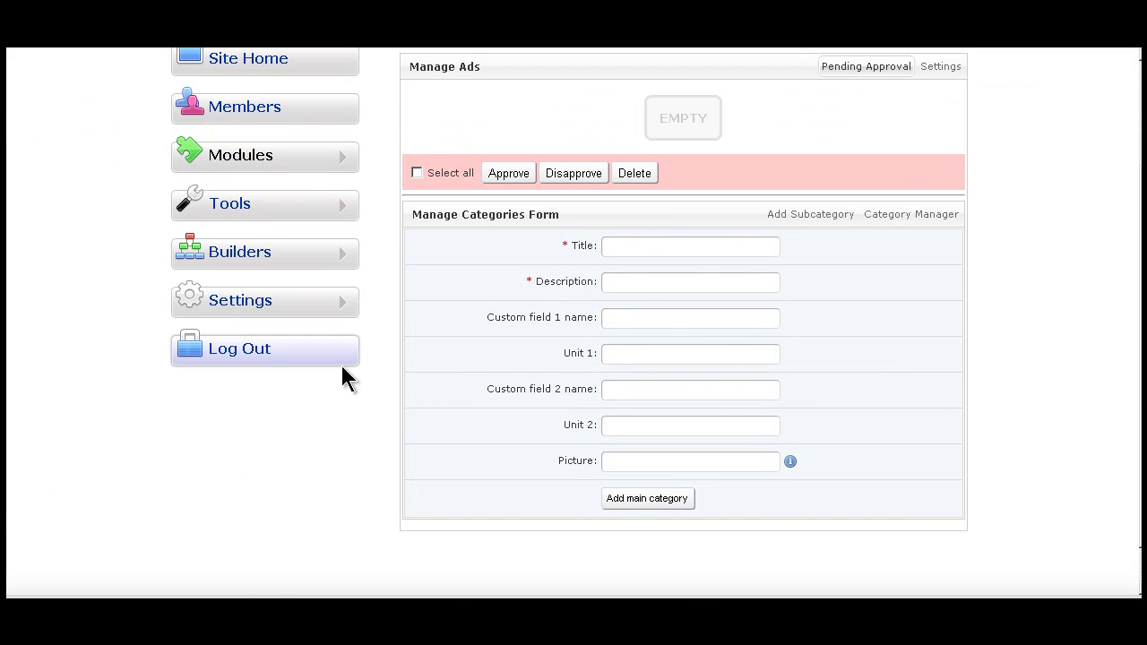
{"action": "left_click", "coordinate": [343, 305]}
{"action": "scroll", "coordinate": [300, 421], "scroll_direction": "down", "scroll_amount": 5}
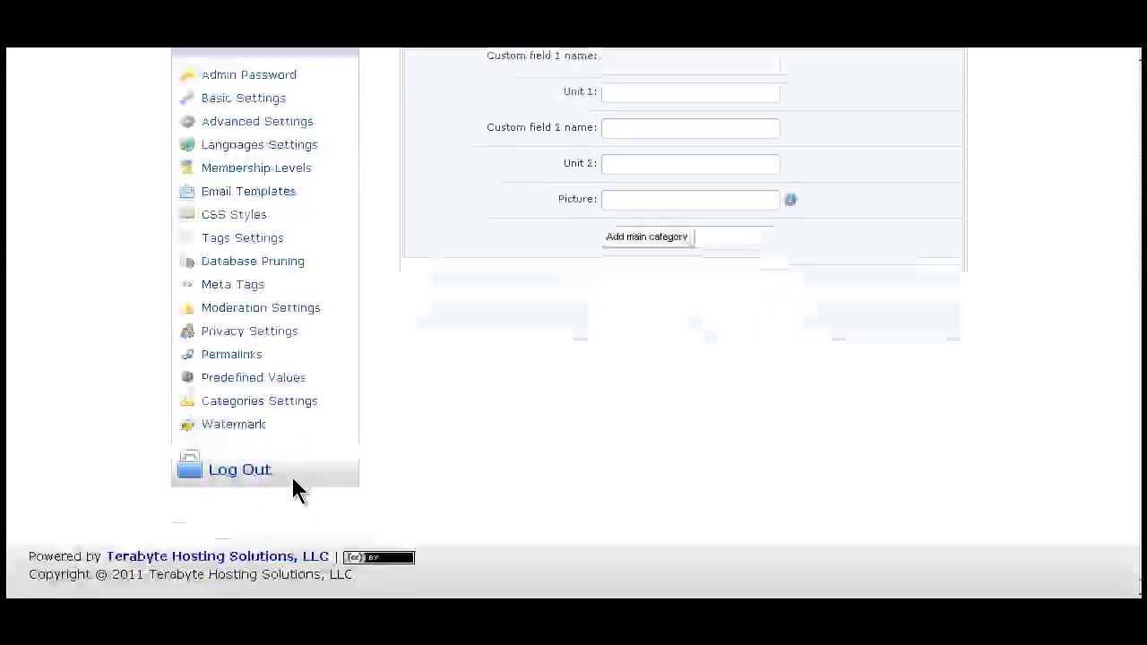
{"action": "left_click", "coordinate": [277, 405]}
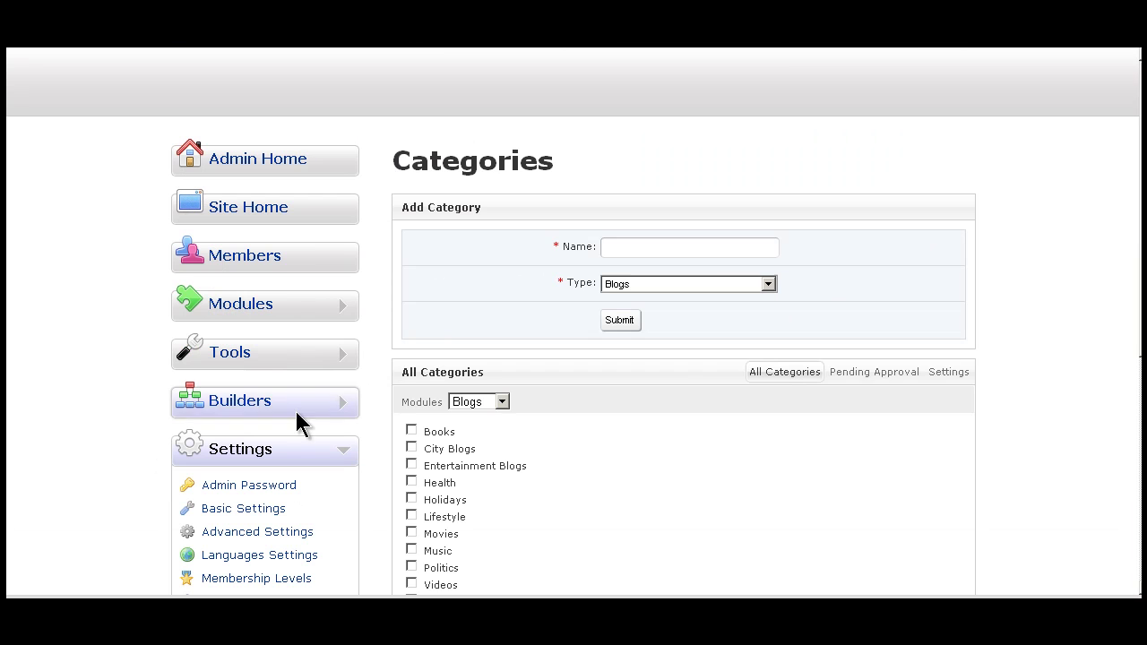
{"action": "left_click", "coordinate": [880, 373]}
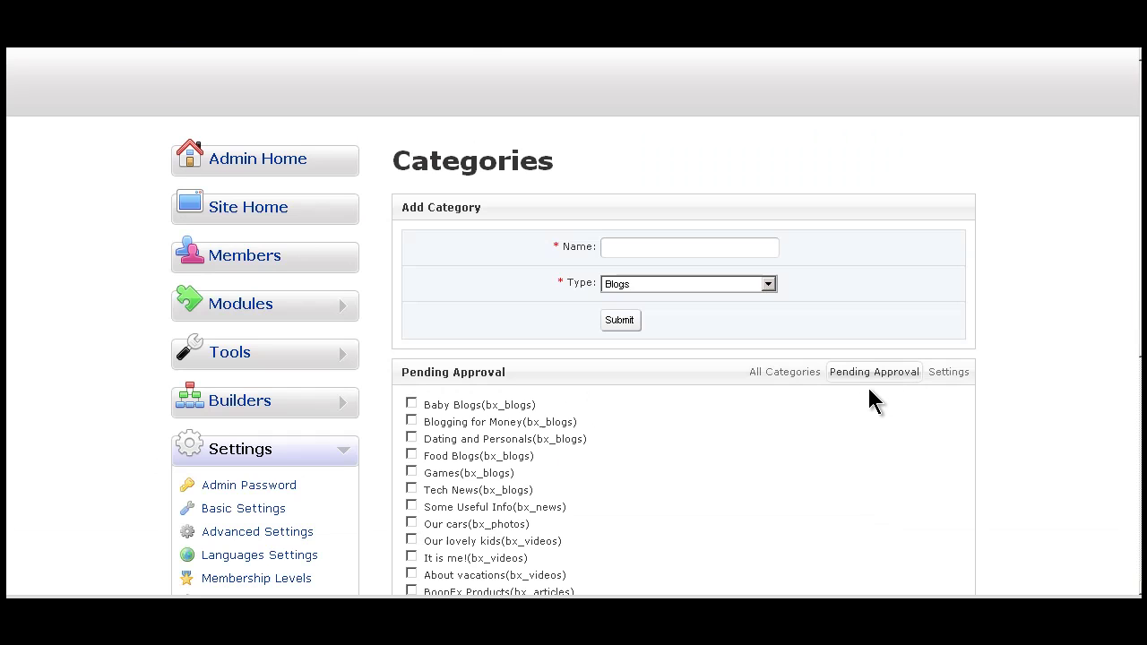
{"action": "scroll", "coordinate": [858, 393], "scroll_direction": "down", "scroll_amount": 5}
{"action": "scroll", "coordinate": [856, 402], "scroll_direction": "down", "scroll_amount": 3}
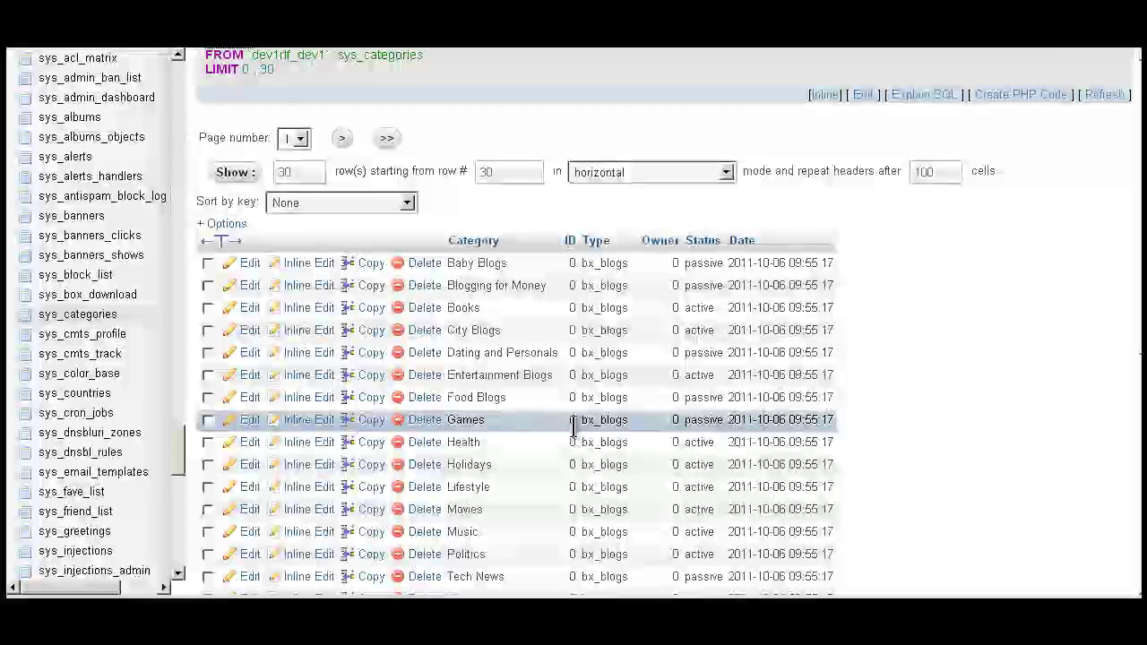
Delete the "Baby Blogs" bx_blogs row from sys_categories in phpMyAdmin, then reload the site's pending approval list.
{"action": "scroll", "coordinate": [578, 430], "scroll_direction": "down", "scroll_amount": 1}
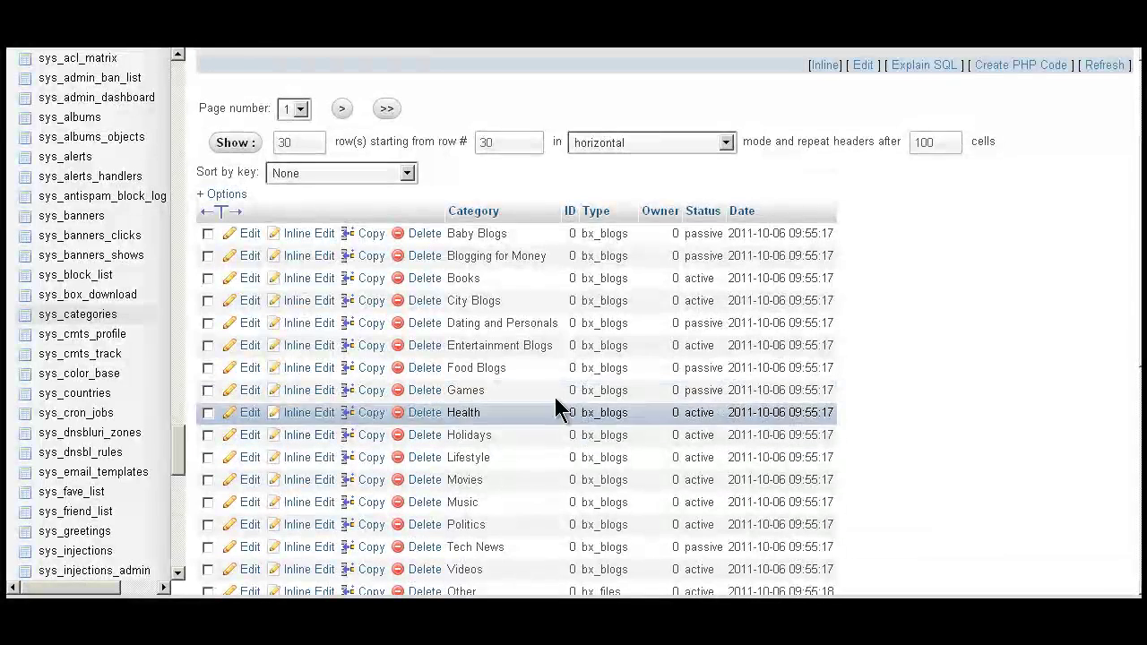
{"action": "left_click", "coordinate": [424, 235]}
{"action": "left_click", "coordinate": [604, 349]}
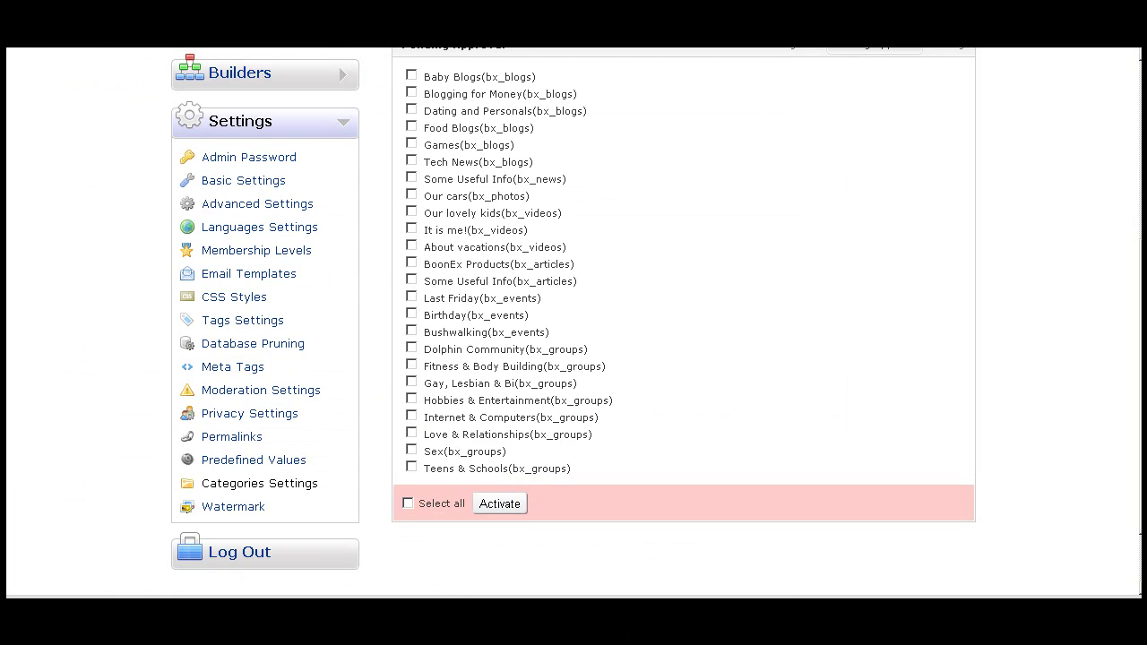
{"action": "key", "text": "F5"}
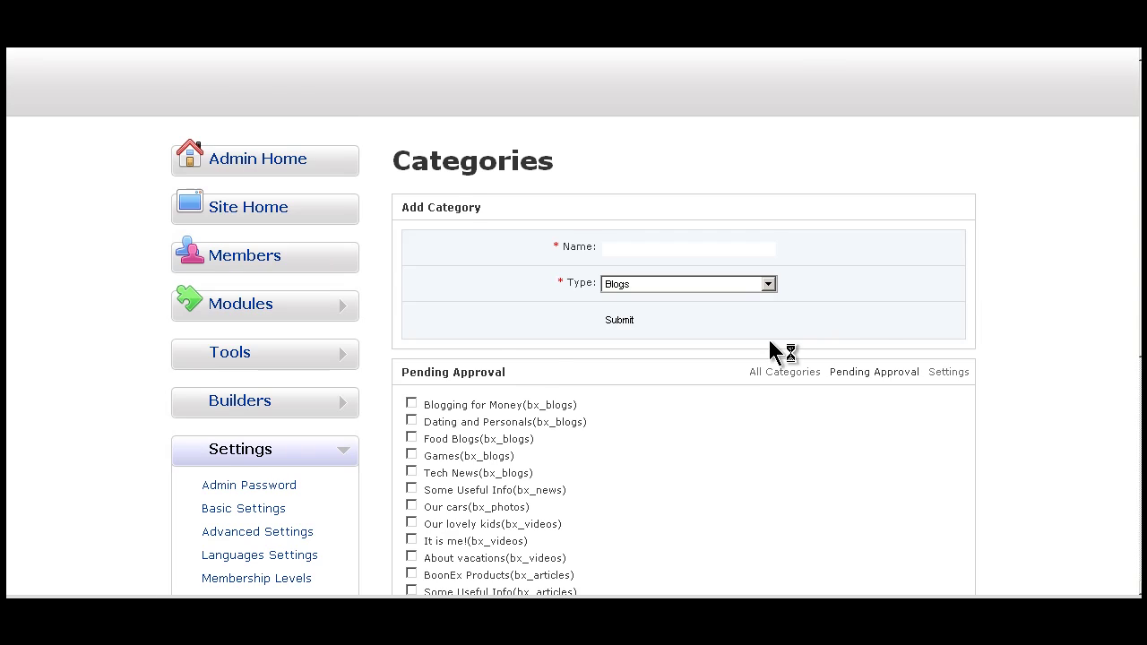
{"action": "scroll", "coordinate": [391, 407], "scroll_direction": "down", "scroll_amount": 1}
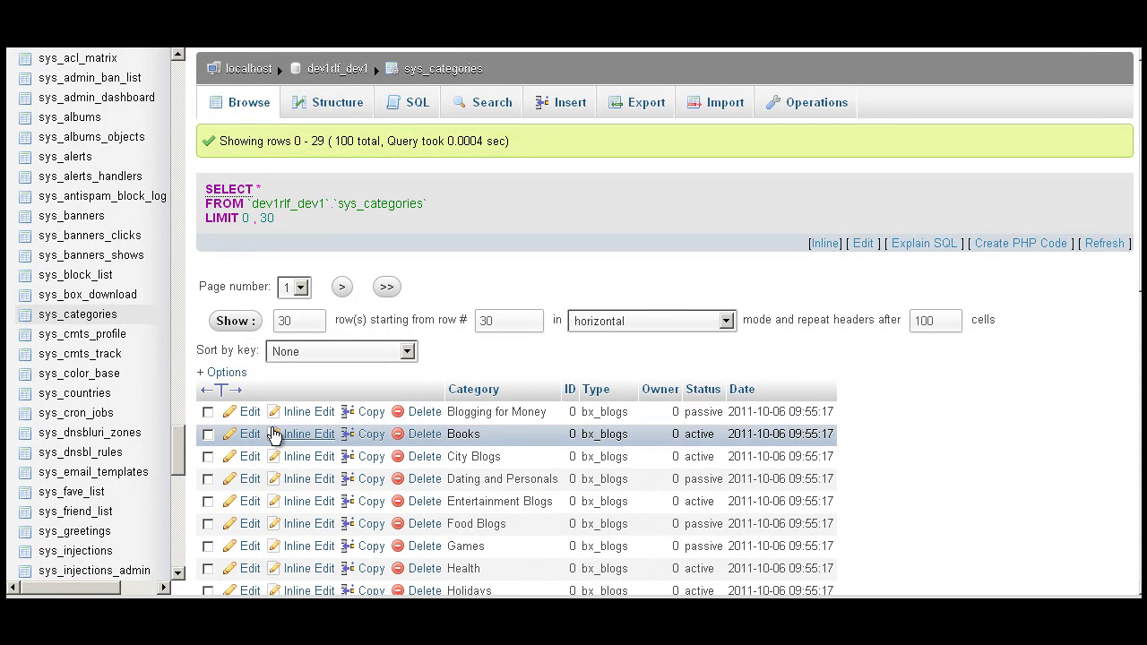
In phpMyAdmin, delete the "Blogging for Money" bx_blogs row from the sys_categories table and confirm the deletion.
{"action": "left_click", "coordinate": [424, 412]}
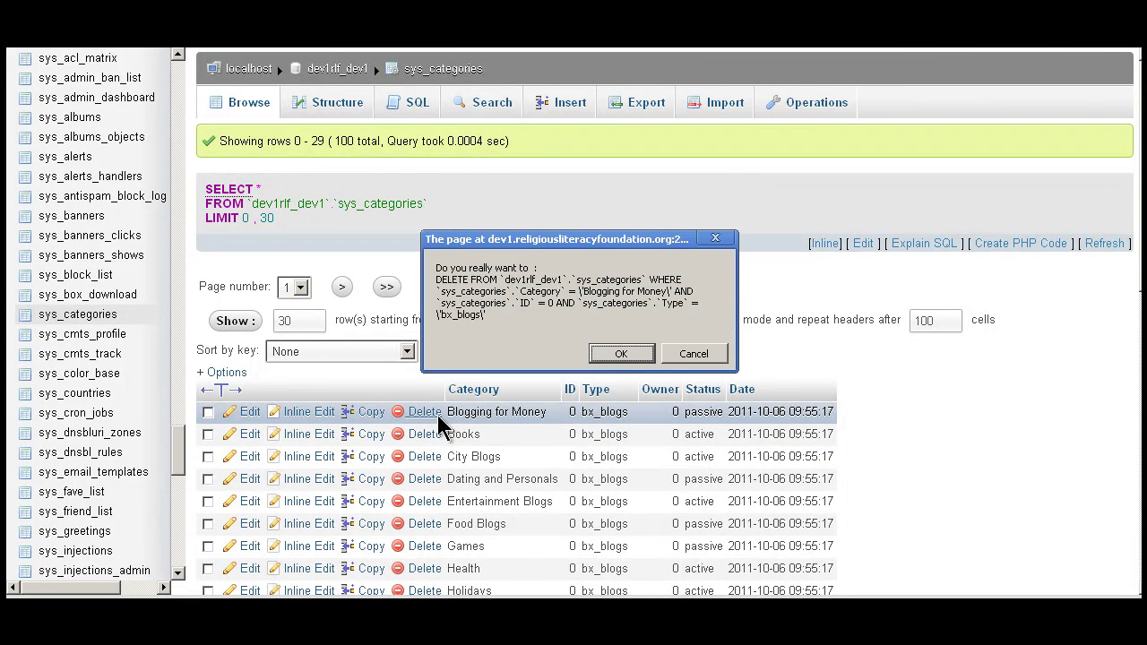
{"action": "left_click", "coordinate": [621, 354]}
{"action": "scroll", "coordinate": [397, 397], "scroll_direction": "down", "scroll_amount": 3}
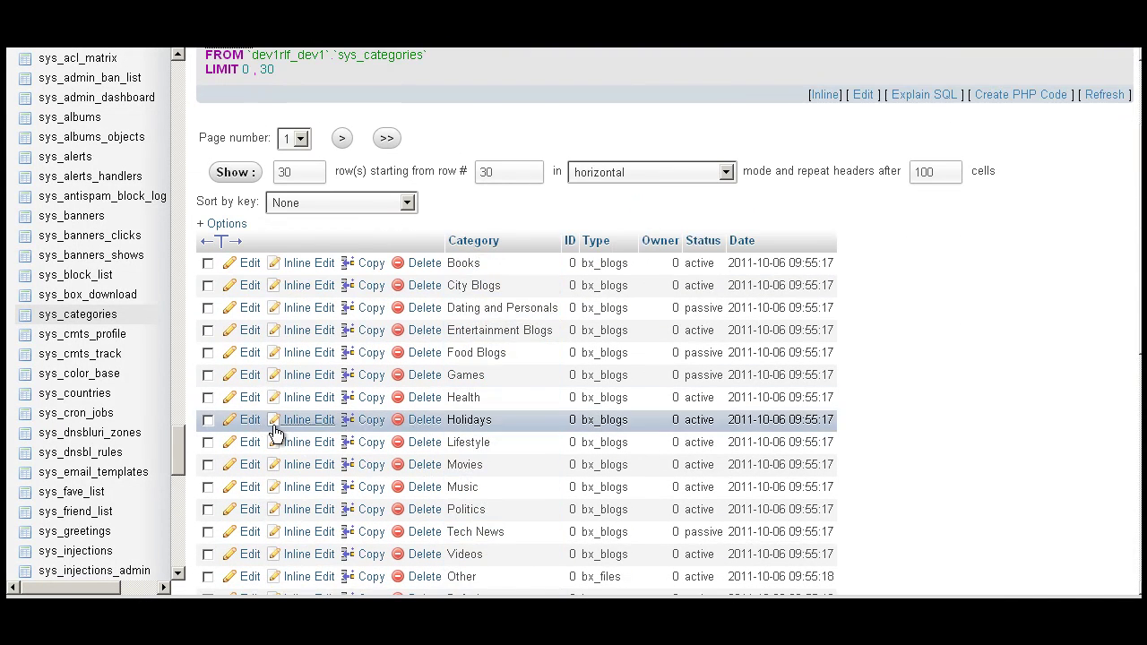
Examine the remaining sys_categories rows and their Status values.
{"action": "scroll", "coordinate": [257, 295], "scroll_direction": "down", "scroll_amount": 5}
{"action": "scroll", "coordinate": [350, 367], "scroll_direction": "down", "scroll_amount": 6}
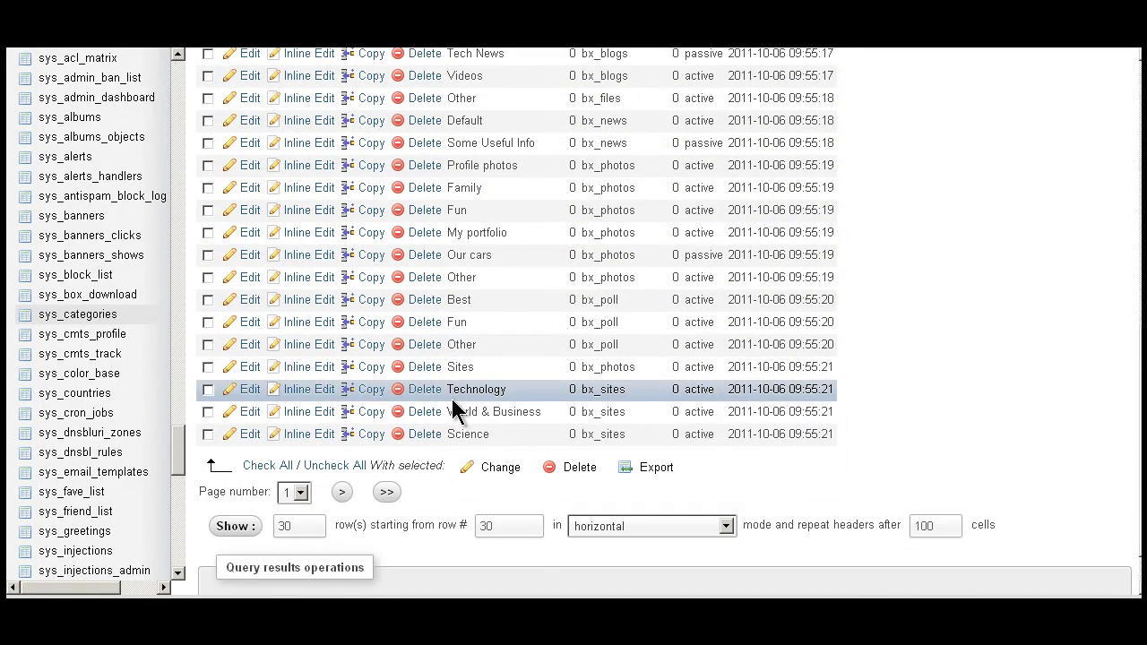
{"action": "scroll", "coordinate": [457, 394], "scroll_direction": "up", "scroll_amount": 7}
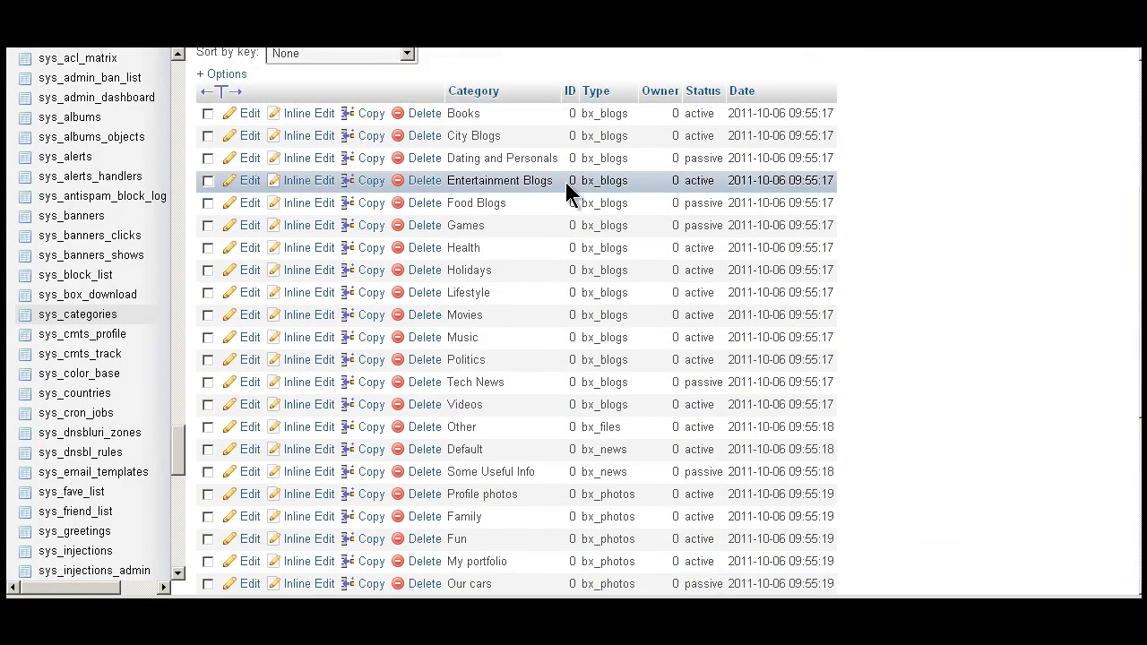
{"action": "scroll", "coordinate": [574, 224], "scroll_direction": "up", "scroll_amount": 2}
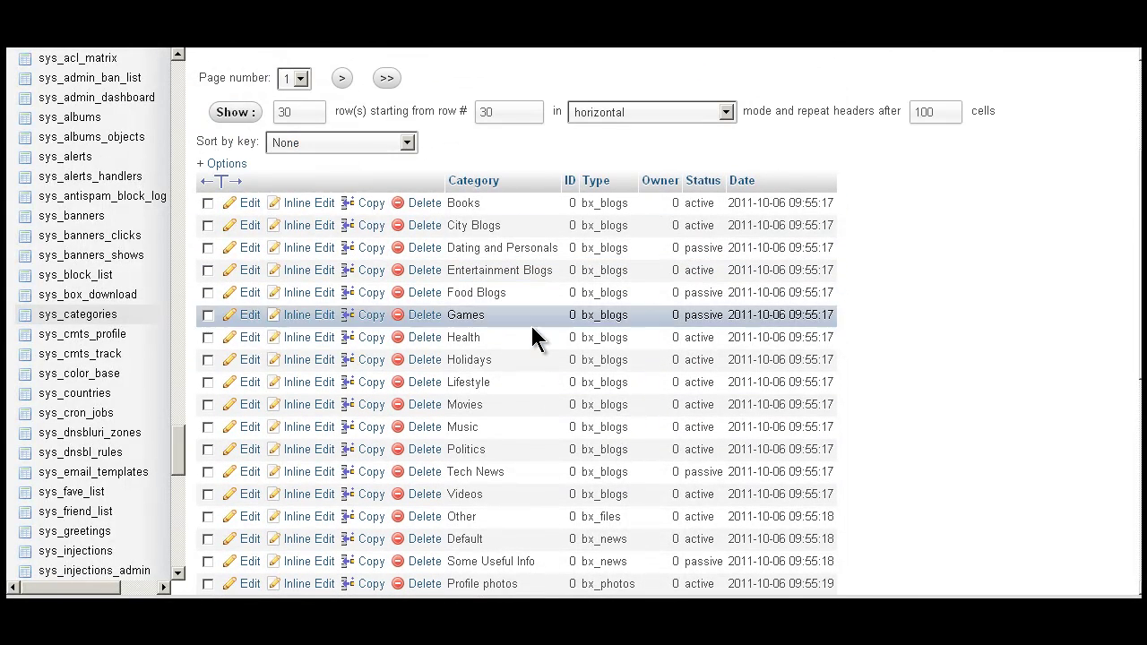
{"action": "scroll", "coordinate": [538, 418], "scroll_direction": "up", "scroll_amount": 3}
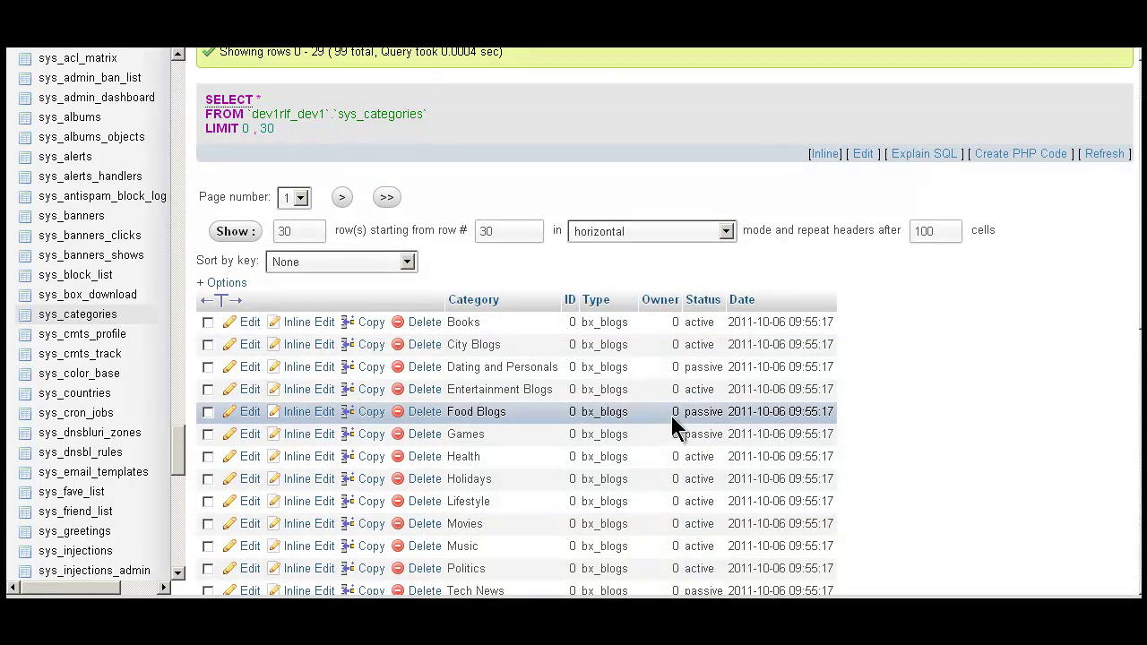
{"action": "scroll", "coordinate": [362, 369], "scroll_direction": "up", "scroll_amount": 1}
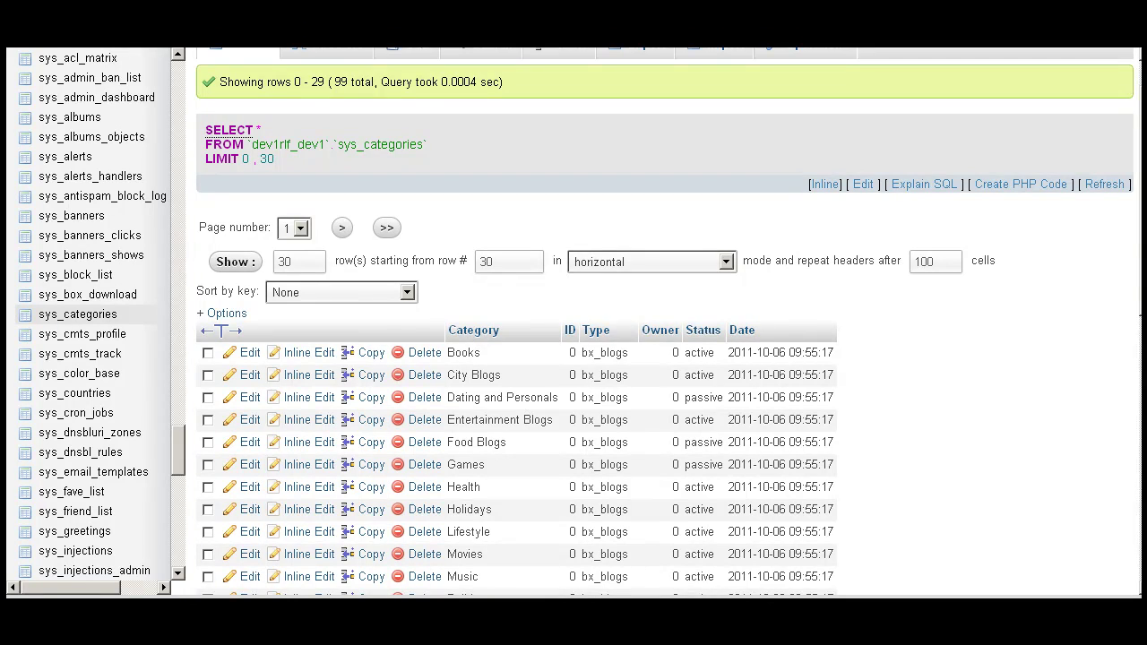
{"action": "scroll", "coordinate": [238, 262], "scroll_direction": "up", "scroll_amount": 1}
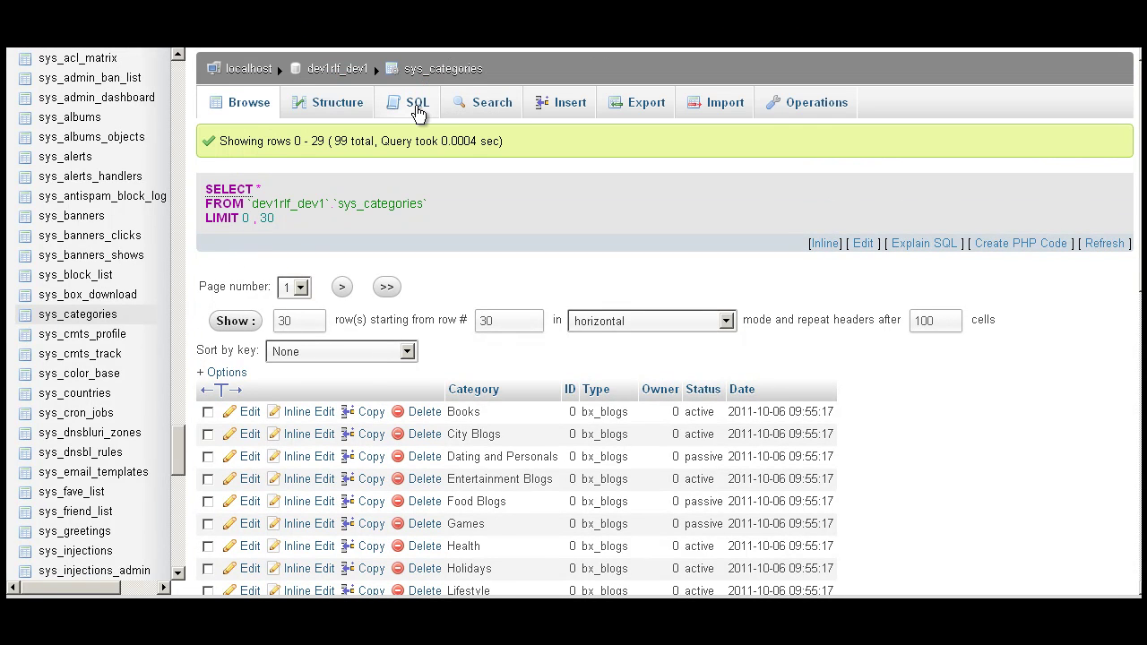
Run the SQL query SELECT * FROM `sys_categories` WHERE `Status`='passive'.
{"action": "left_click", "coordinate": [417, 107]}
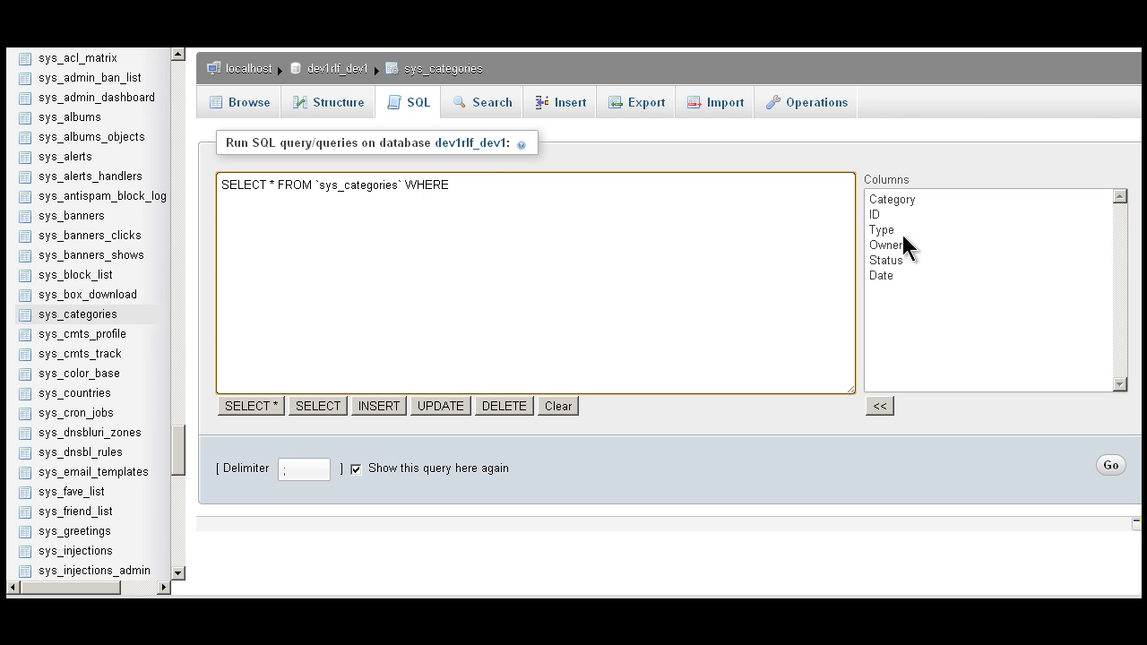
{"action": "double_click", "coordinate": [891, 260]}
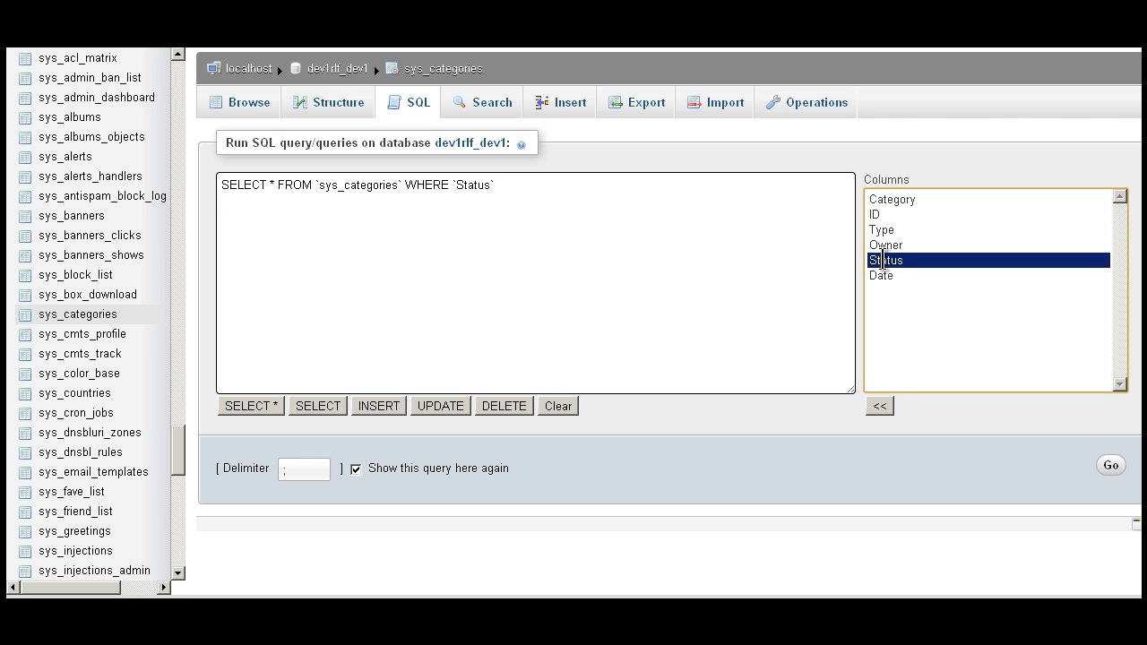
{"action": "left_click", "coordinate": [524, 185]}
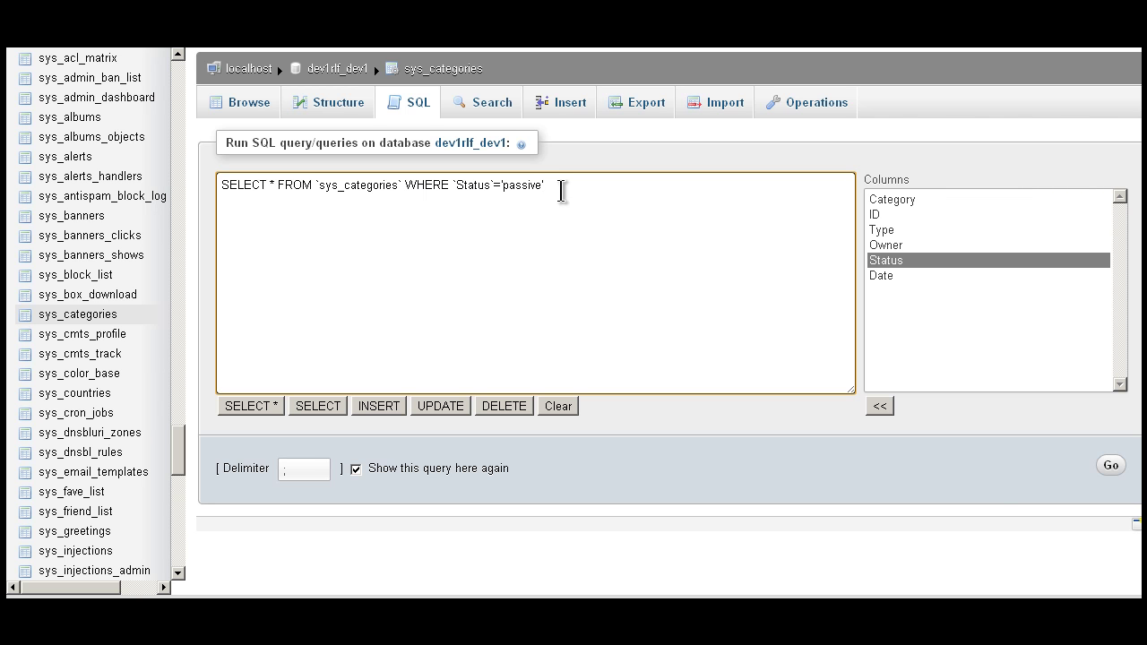
{"action": "left_click", "coordinate": [1113, 467]}
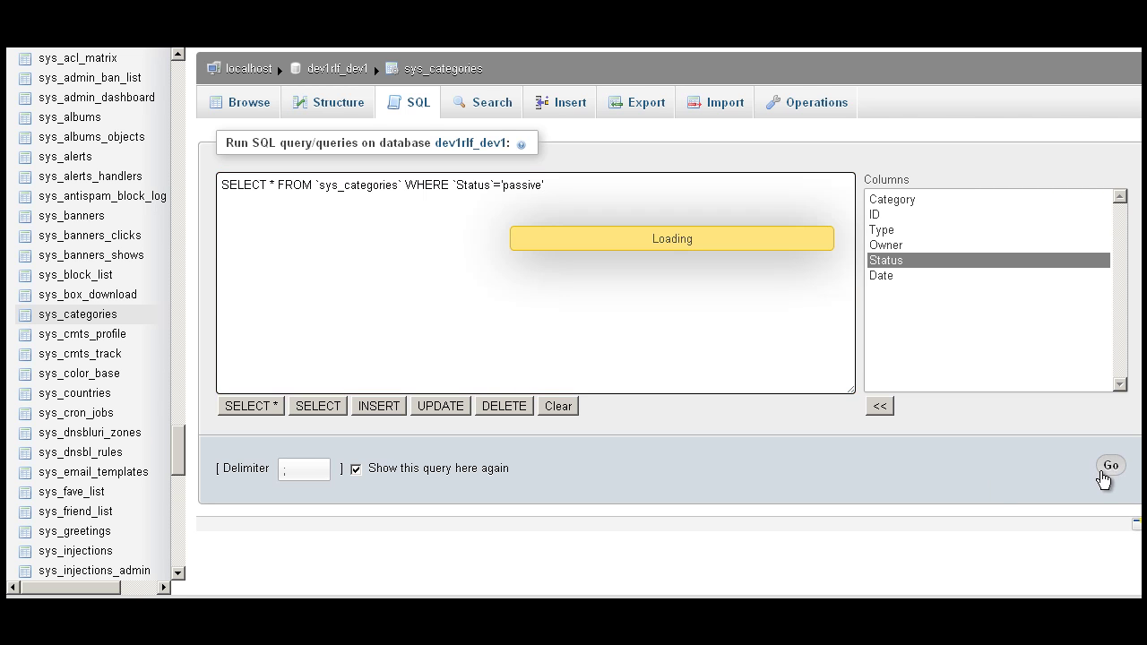
Select all passive category rows returned by the query, delete them together and confirm the deletion.
{"action": "scroll", "coordinate": [865, 442], "scroll_direction": "down", "scroll_amount": 5}
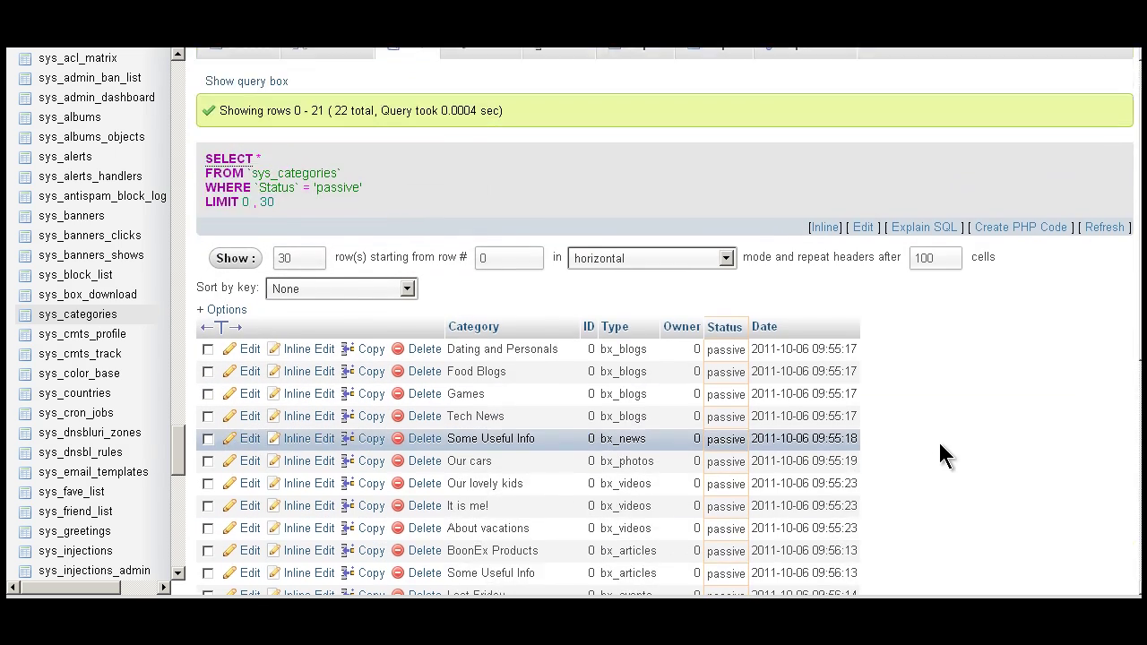
{"action": "scroll", "coordinate": [896, 430], "scroll_direction": "down", "scroll_amount": 2}
{"action": "scroll", "coordinate": [430, 367], "scroll_direction": "up", "scroll_amount": 4}
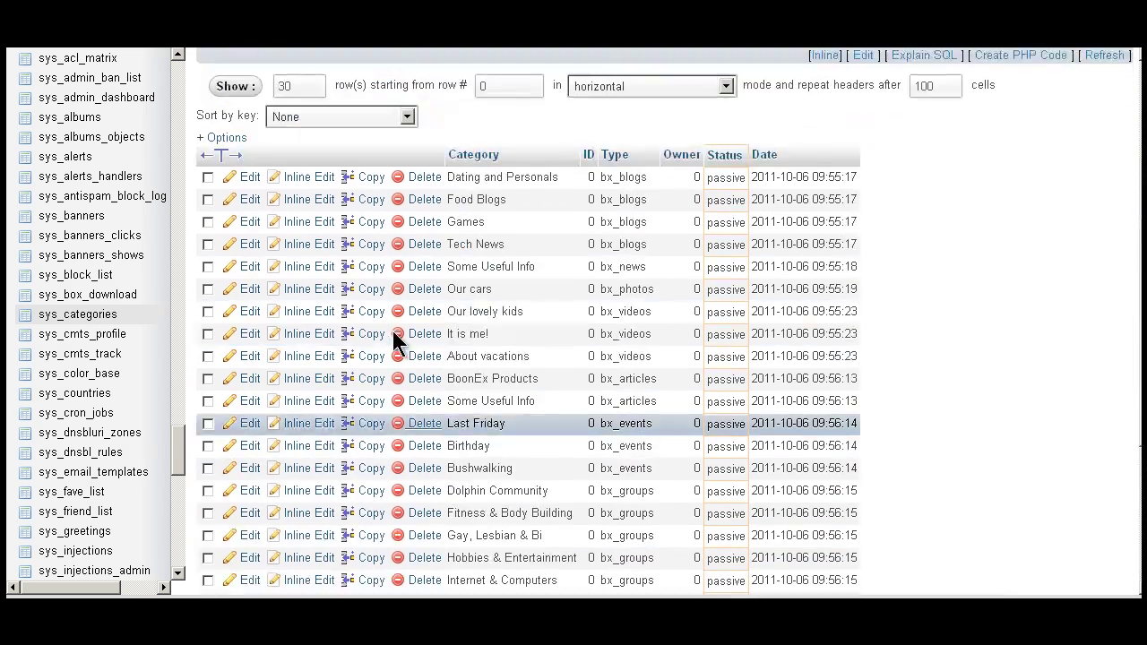
{"action": "scroll", "coordinate": [390, 345], "scroll_direction": "down", "scroll_amount": 3}
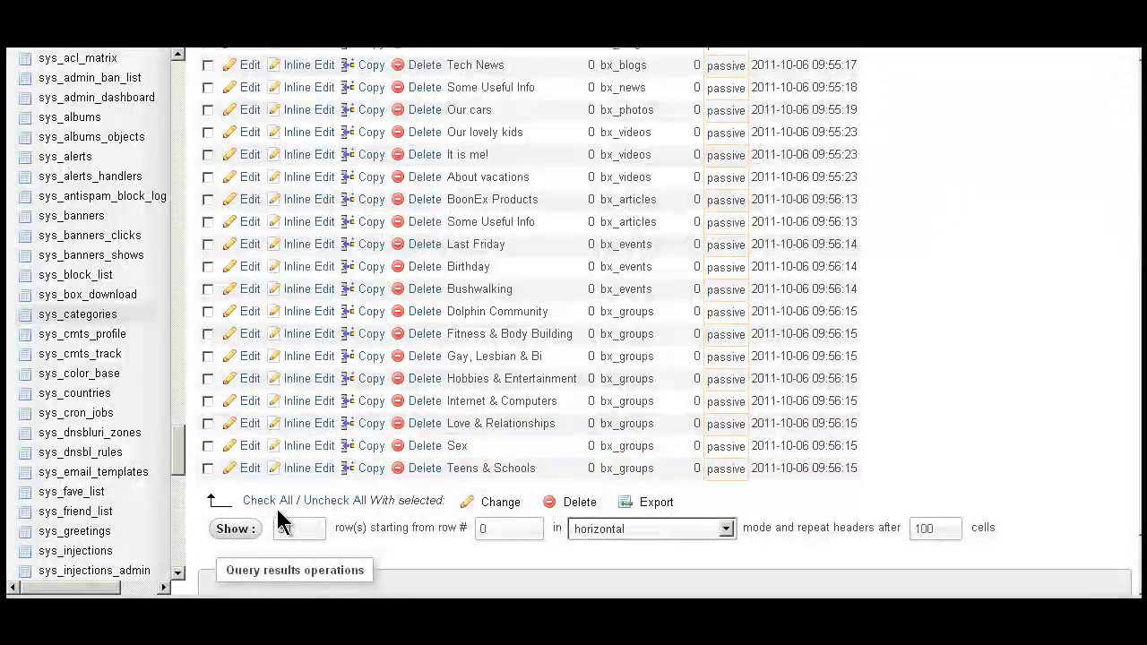
{"action": "left_click", "coordinate": [266, 500]}
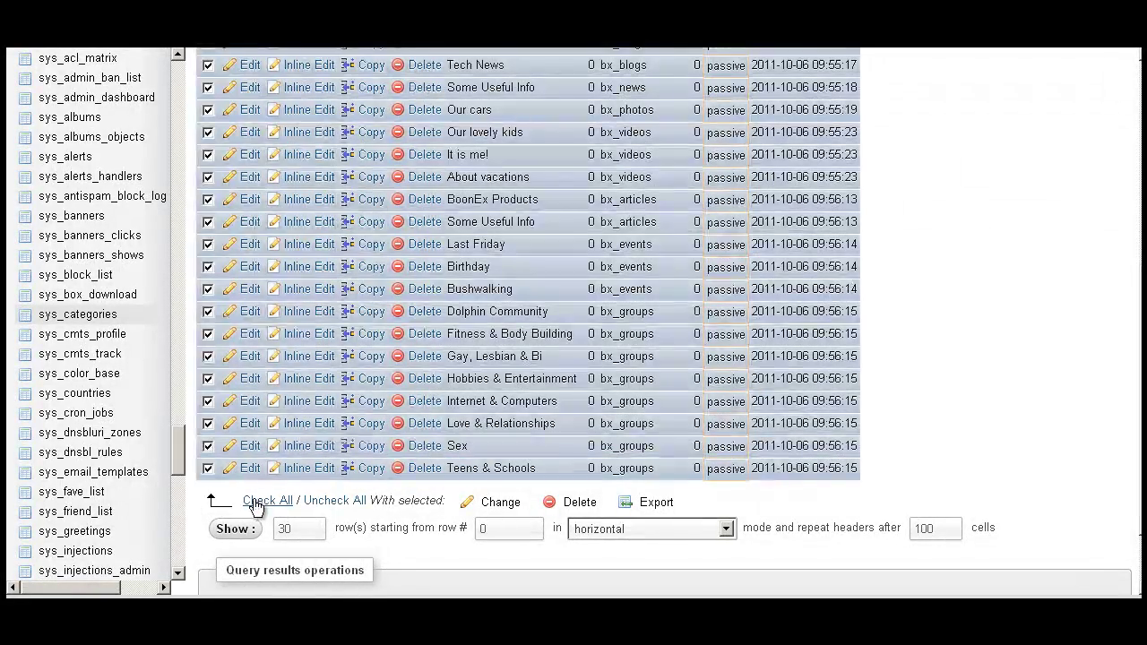
{"action": "left_click", "coordinate": [577, 502]}
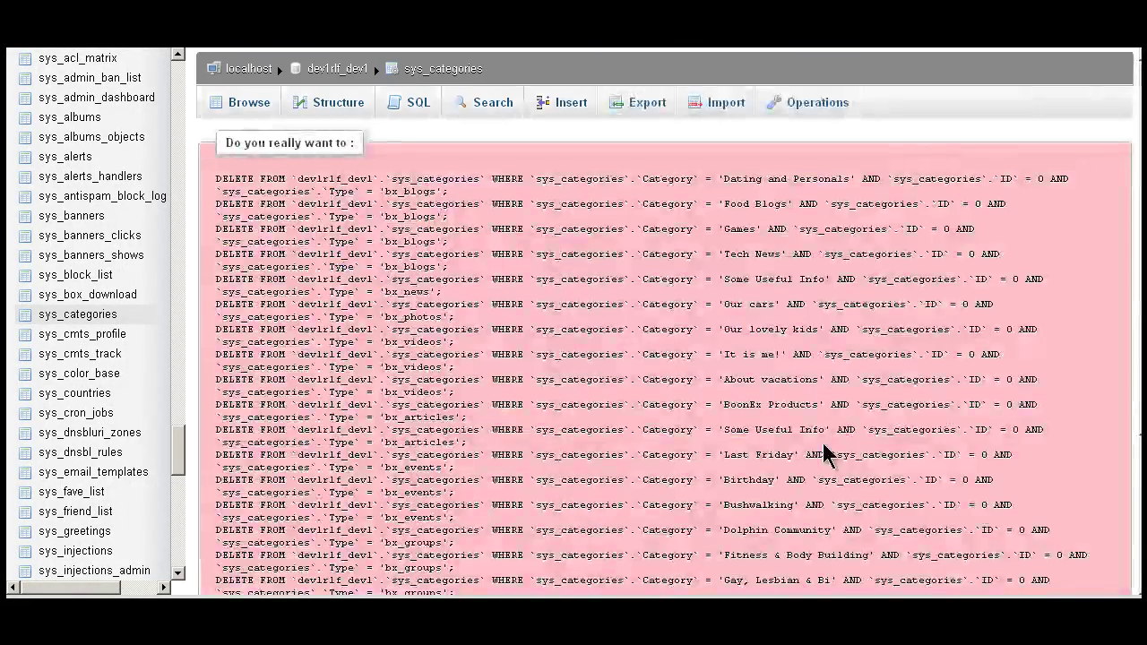
{"action": "scroll", "coordinate": [896, 448], "scroll_direction": "down", "scroll_amount": 5}
{"action": "left_click", "coordinate": [1039, 559]}
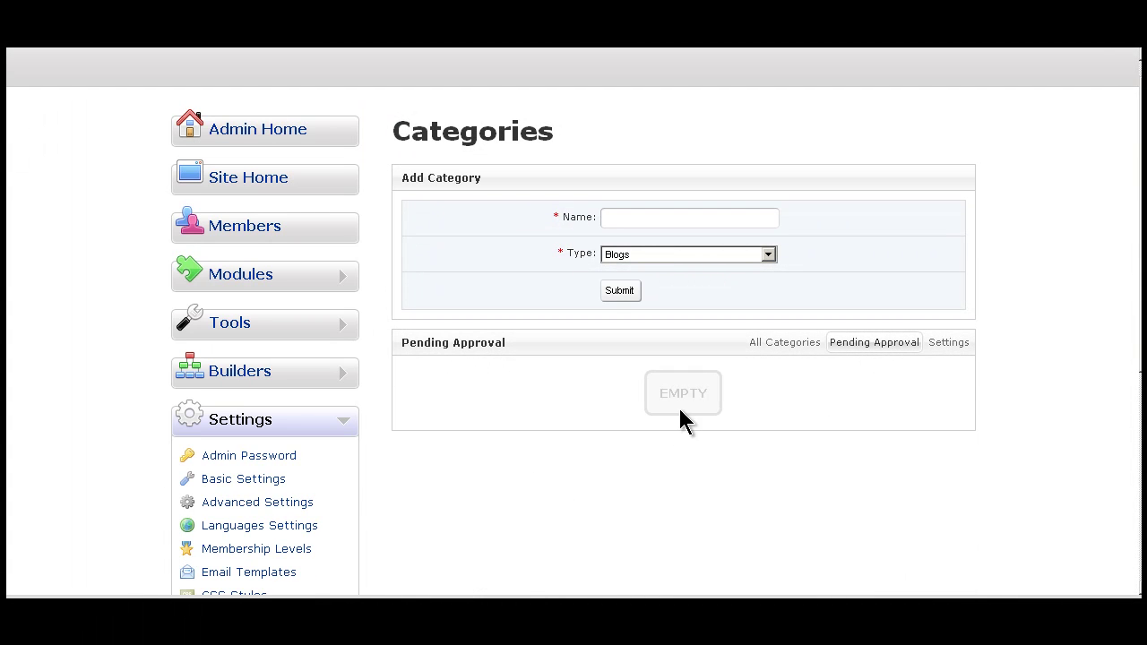
In the site administration, view the list of all categories on the Categories page.
{"action": "left_click", "coordinate": [776, 349]}
{"action": "scroll", "coordinate": [761, 376], "scroll_direction": "down", "scroll_amount": 1}
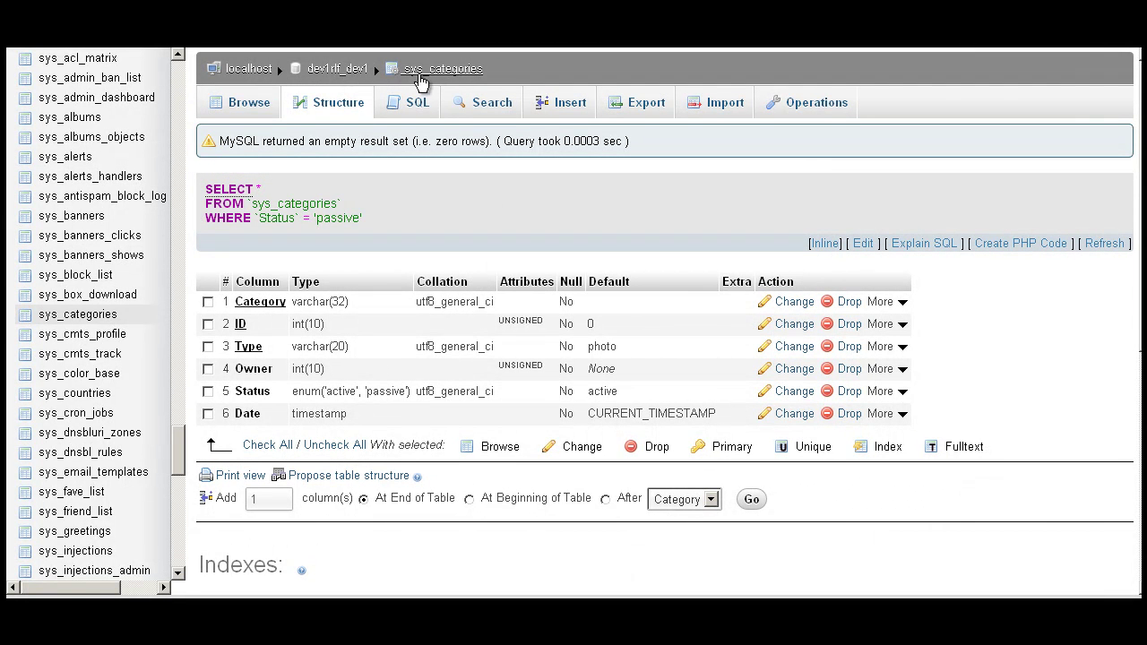
Switch to phpMyAdmin and browse the rows of the bx_ads_category table.
{"action": "left_click", "coordinate": [177, 85]}
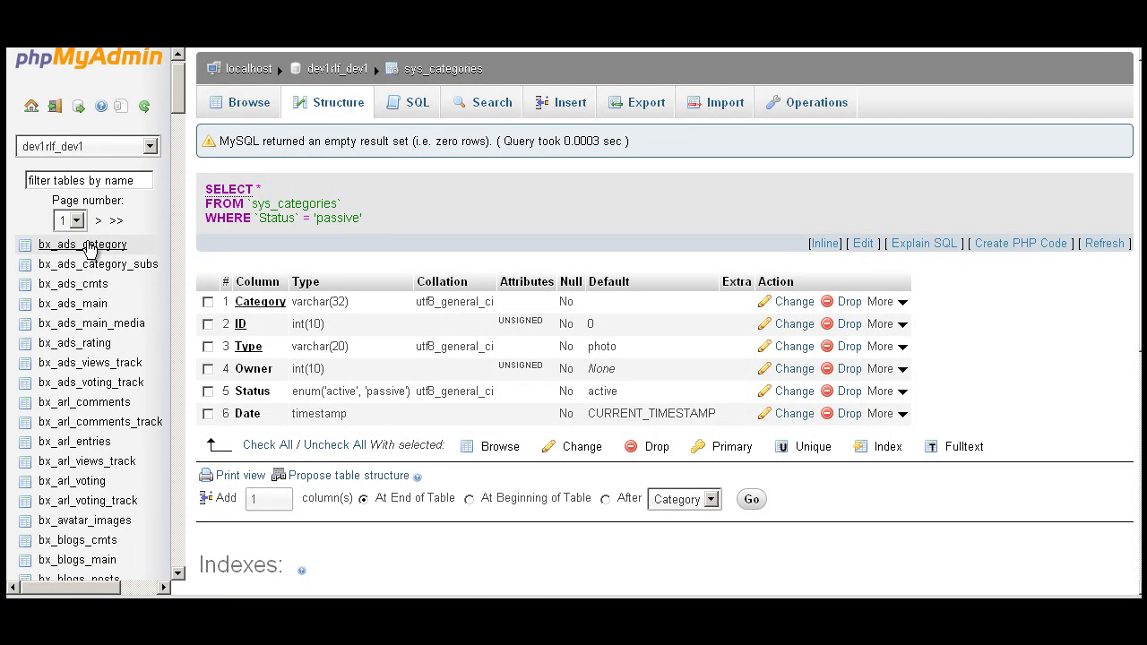
{"action": "left_click", "coordinate": [90, 247]}
{"action": "scroll", "coordinate": [564, 461], "scroll_direction": "down", "scroll_amount": 2}
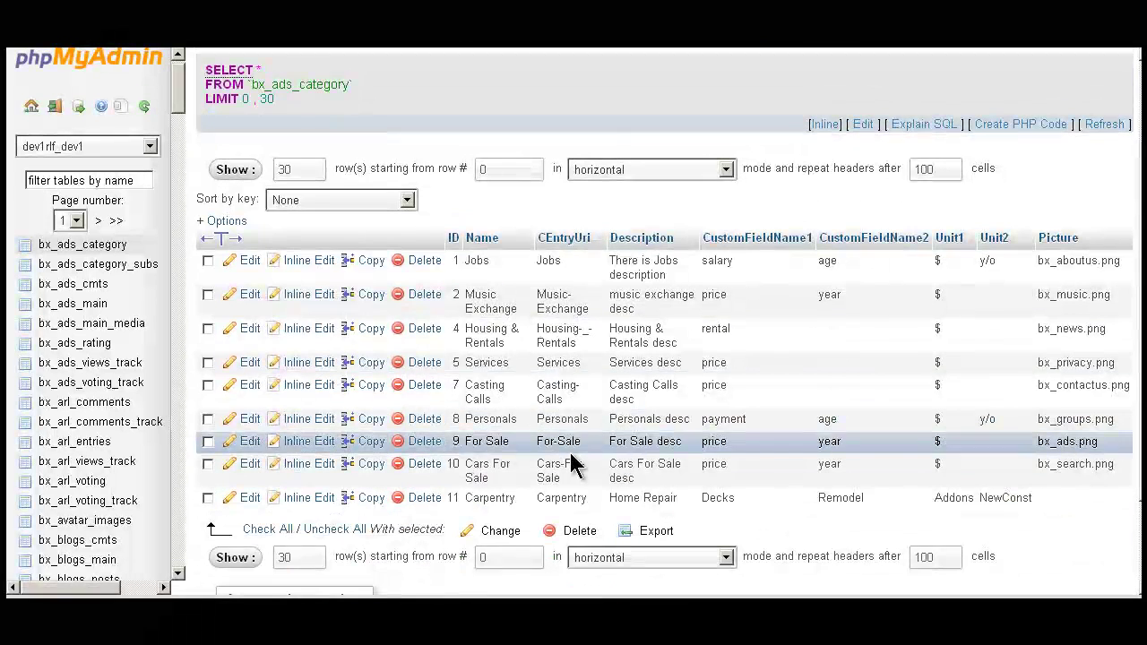